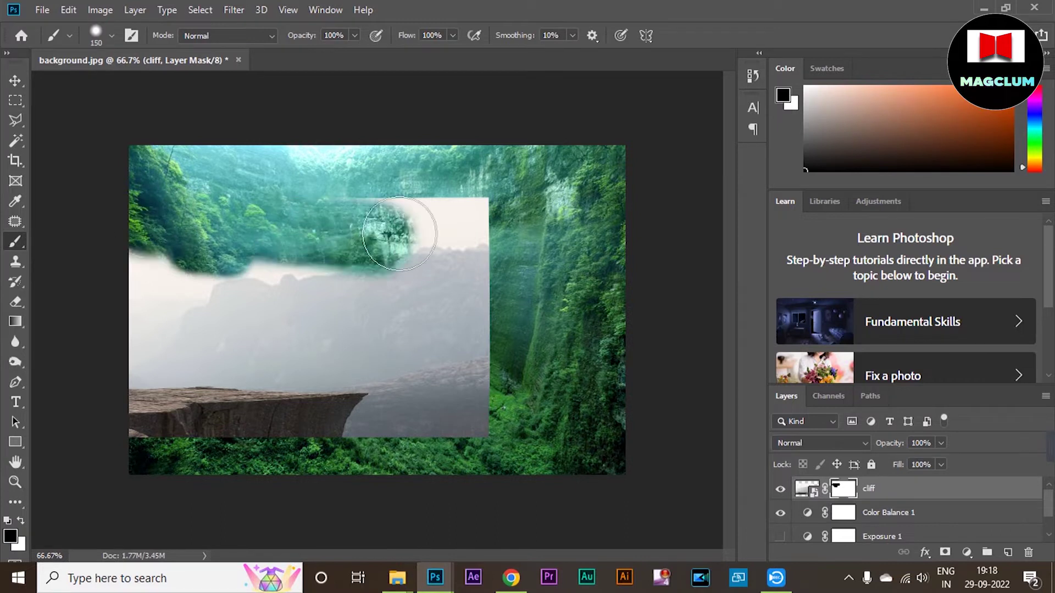
Shrink the brush and paint black on the cliff layer's mask to hide the fog just above the rock
key(bracketleft)
key(bracketleft)
key(bracketleft)
key(bracketleft)
key(bracketleft)
key(bracketleft)
key(bracketleft)
scroll(373, 385, up, 6)
drag(399, 411, 278, 393)
Increase the brush hardness and reduce its size to 10 px for detailed masking along the cliff
click(112, 36)
drag(86, 121, 184, 120)
click(426, 439)
scroll(410, 449, down, 4)
scroll(406, 450, up, 3)
key(bracketleft)
key(bracketleft)
key(bracketleft)
key(bracketleft)
Mask out the fog bordering the cliff's pointed tip and along the rock's upper edge
mouse_move(349, 424)
mouse_down()
mouse_move(319, 468)
mouse_move(311, 495)
mouse_up()
mouse_move(360, 416)
mouse_down()
mouse_move(373, 407)
mouse_move(352, 456)
mouse_up()
drag(379, 385, 335, 382)
mouse_move(242, 385)
mouse_down()
mouse_move(384, 391)
mouse_move(327, 384)
mouse_up()
mouse_move(226, 389)
mouse_down()
mouse_move(187, 367)
mouse_move(221, 383)
mouse_move(37, 370)
mouse_up()
scroll(220, 383, down, 1)
mouse_move(227, 409)
mouse_down()
mouse_move(380, 349)
mouse_move(159, 346)
mouse_up()
Refine the mask along the rock's top edge, hiding fog with black and restoring rock with white
scroll(383, 349, up, 6)
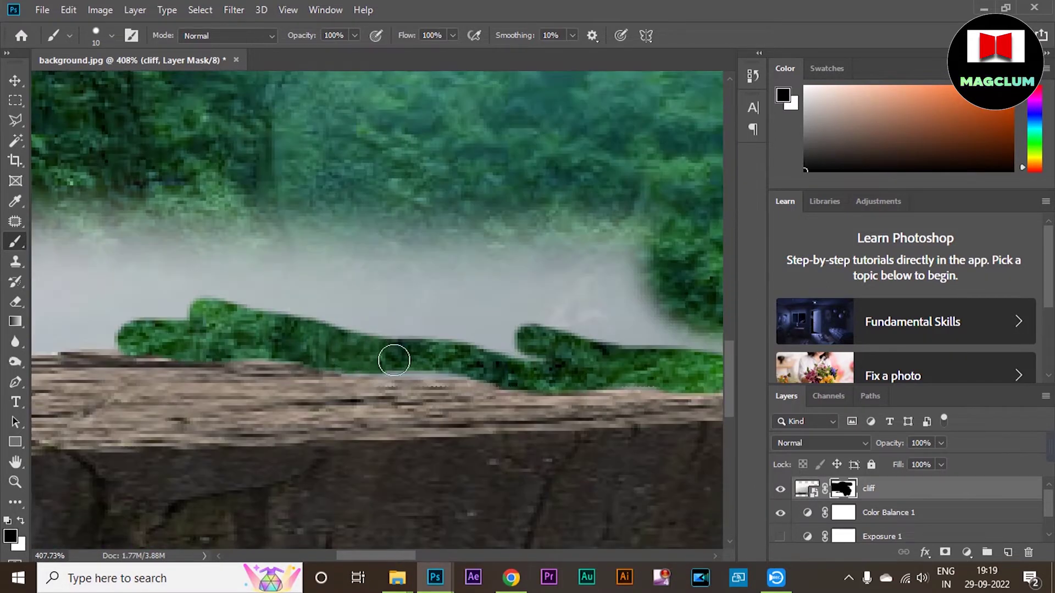
drag(379, 360, 638, 369)
key(x)
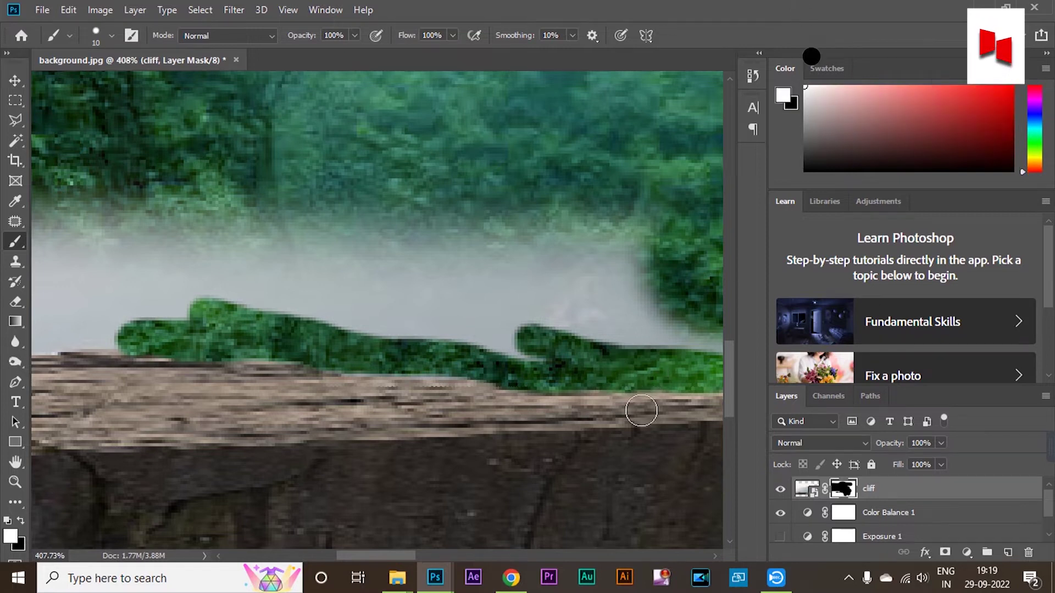
scroll(193, 355, down, 3)
mouse_move(193, 356)
mouse_down()
mouse_move(475, 359)
mouse_move(468, 346)
mouse_move(179, 363)
mouse_move(104, 353)
mouse_move(330, 359)
mouse_move(354, 349)
mouse_move(308, 381)
mouse_up()
key(x)
key(x)
key(x)
Enlarge the brush to 35 px and paint out the remaining fog above the cliff and beside its tip
mouse_move(306, 316)
mouse_down()
mouse_move(134, 209)
mouse_move(166, 313)
mouse_move(381, 296)
mouse_move(335, 305)
mouse_move(428, 300)
mouse_move(479, 314)
mouse_move(593, 252)
mouse_up()
key(bracketright)
key(bracketright)
key(bracketright)
key(bracketright)
key(bracketright)
scroll(610, 269, down, 4)
mouse_move(642, 274)
mouse_down()
mouse_move(329, 279)
mouse_move(321, 289)
mouse_move(489, 302)
mouse_up()
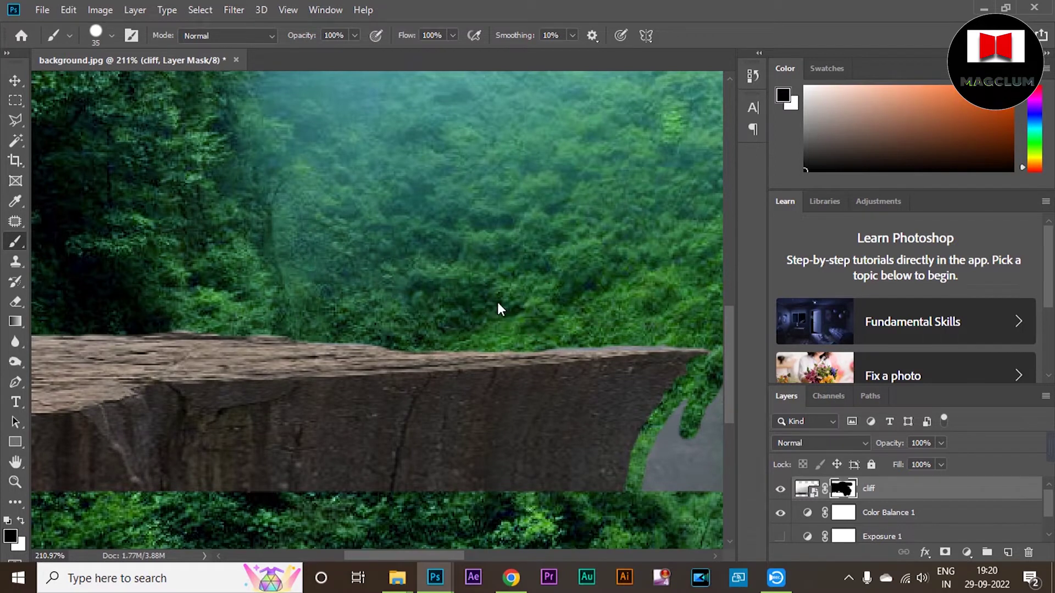
scroll(490, 302, down, 3)
mouse_move(617, 365)
mouse_down()
mouse_move(626, 396)
mouse_move(631, 371)
mouse_up()
Clone rock texture on the cliff layer's image to extend the left part of the rock face down to the canvas edge
key(s)
click(806, 488)
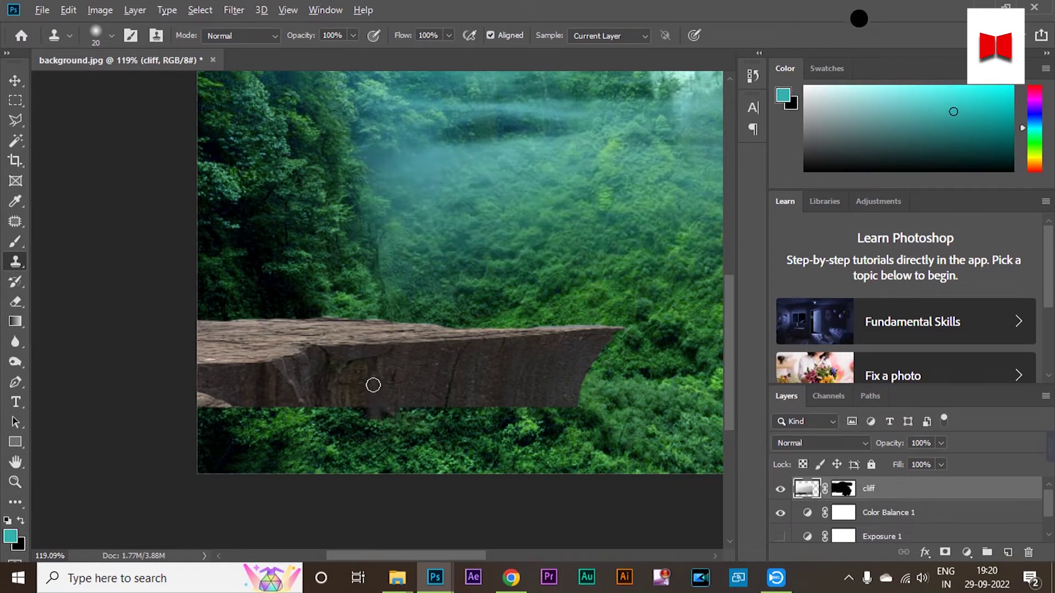
drag(362, 416, 371, 484)
alt+click(356, 381)
drag(358, 411, 360, 437)
mouse_move(345, 375)
mouse_down()
mouse_move(289, 477)
mouse_move(326, 434)
mouse_move(311, 436)
mouse_move(303, 374)
mouse_move(277, 387)
mouse_move(253, 438)
mouse_move(244, 394)
mouse_move(213, 429)
mouse_move(210, 390)
mouse_move(221, 438)
mouse_up()
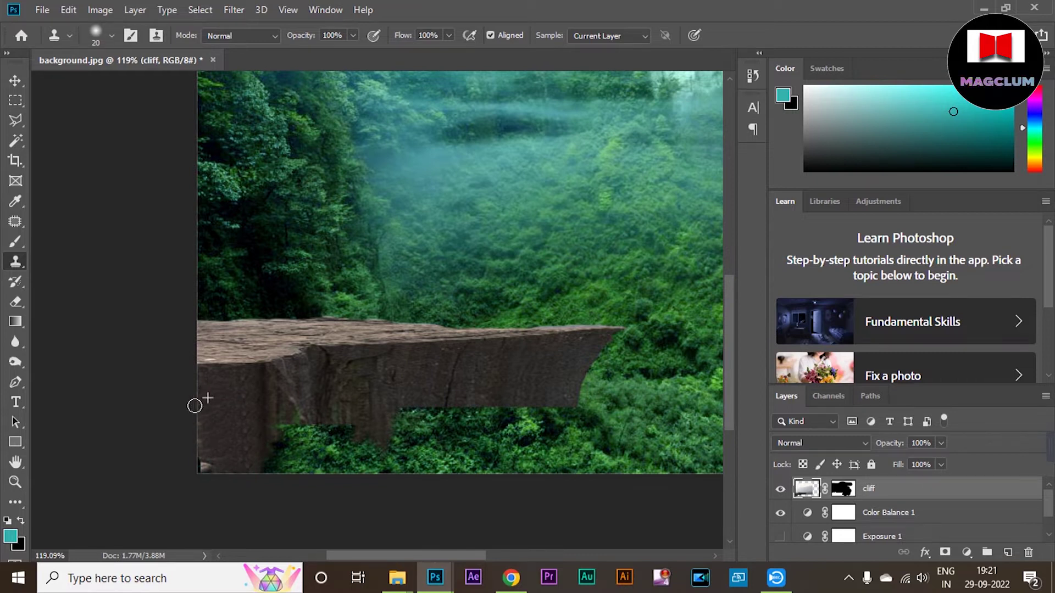
mouse_move(290, 411)
mouse_down()
mouse_move(281, 419)
mouse_move(299, 387)
mouse_move(294, 461)
mouse_move(318, 429)
mouse_move(303, 482)
mouse_up()
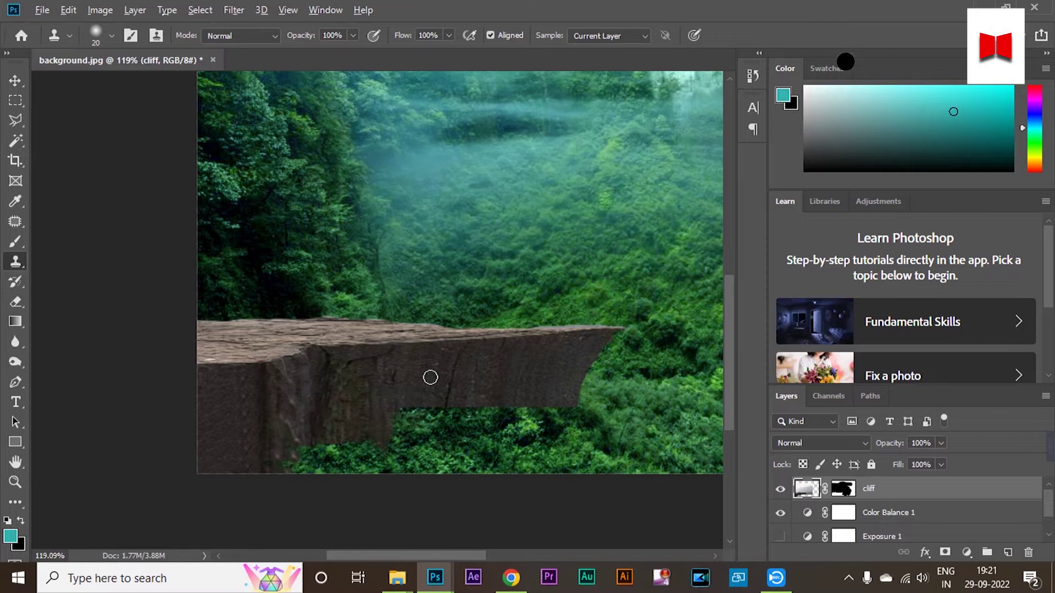
Clone rock texture to extend the middle and right parts of the cliff face down to the canvas edge
drag(459, 357, 426, 455)
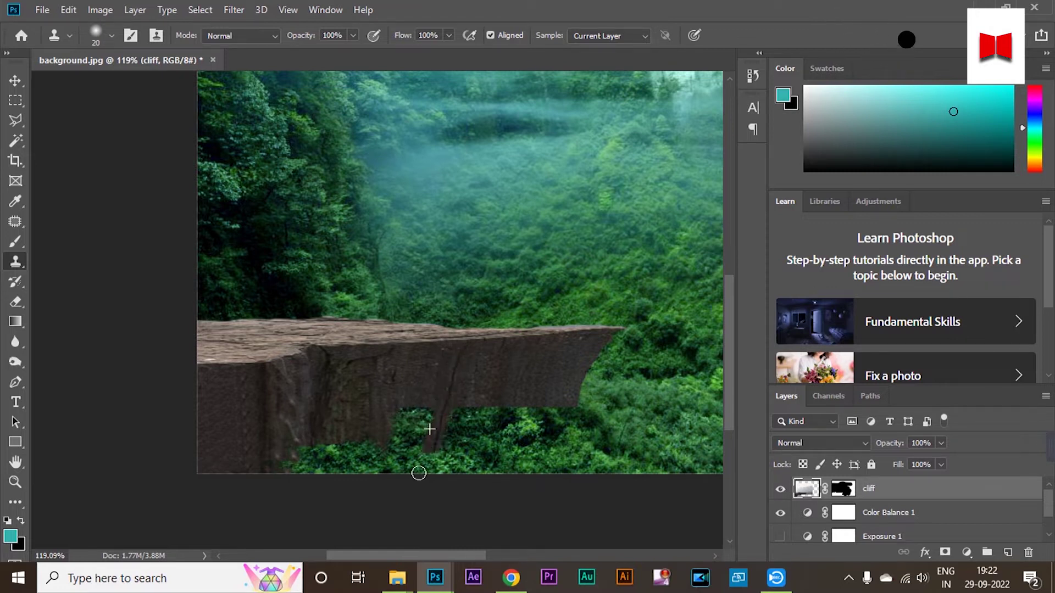
mouse_move(445, 402)
mouse_down()
mouse_move(427, 465)
mouse_move(413, 434)
mouse_move(412, 455)
mouse_move(412, 420)
mouse_move(388, 439)
mouse_move(415, 455)
mouse_move(396, 430)
mouse_move(361, 460)
mouse_move(328, 434)
mouse_move(295, 445)
mouse_up()
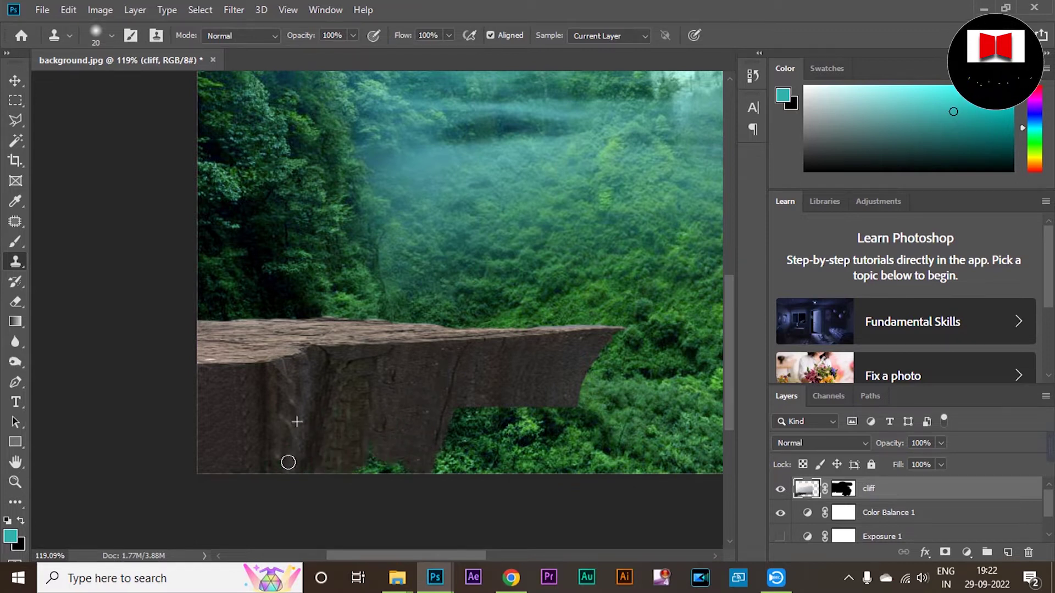
mouse_move(489, 420)
mouse_down()
mouse_move(566, 419)
mouse_move(457, 427)
mouse_up()
mouse_move(521, 439)
mouse_down()
mouse_move(556, 434)
mouse_move(548, 480)
mouse_move(481, 452)
mouse_move(449, 477)
mouse_move(522, 475)
mouse_up()
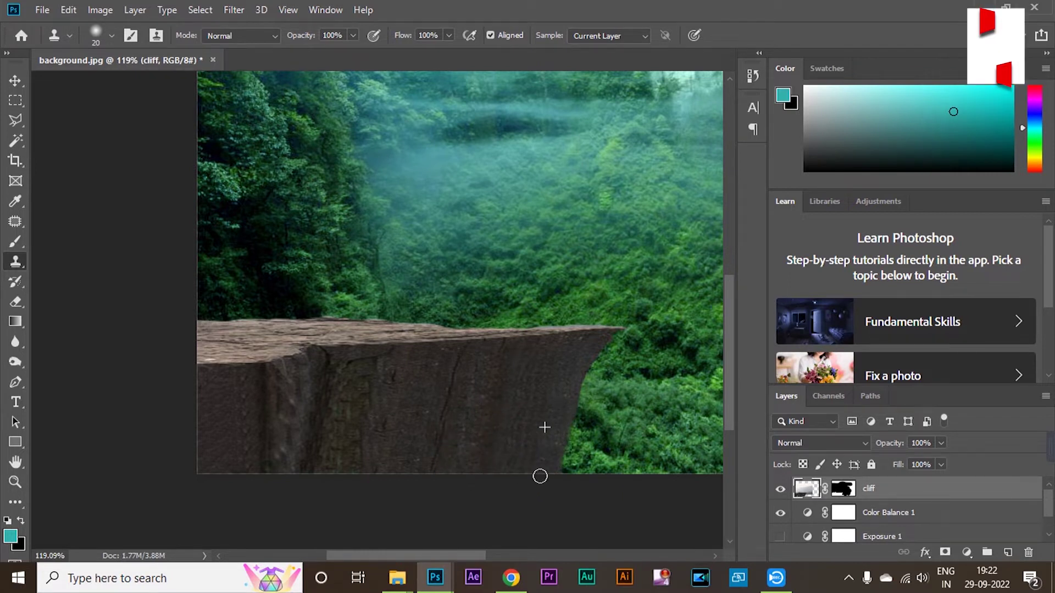
scroll(218, 477, down, 3)
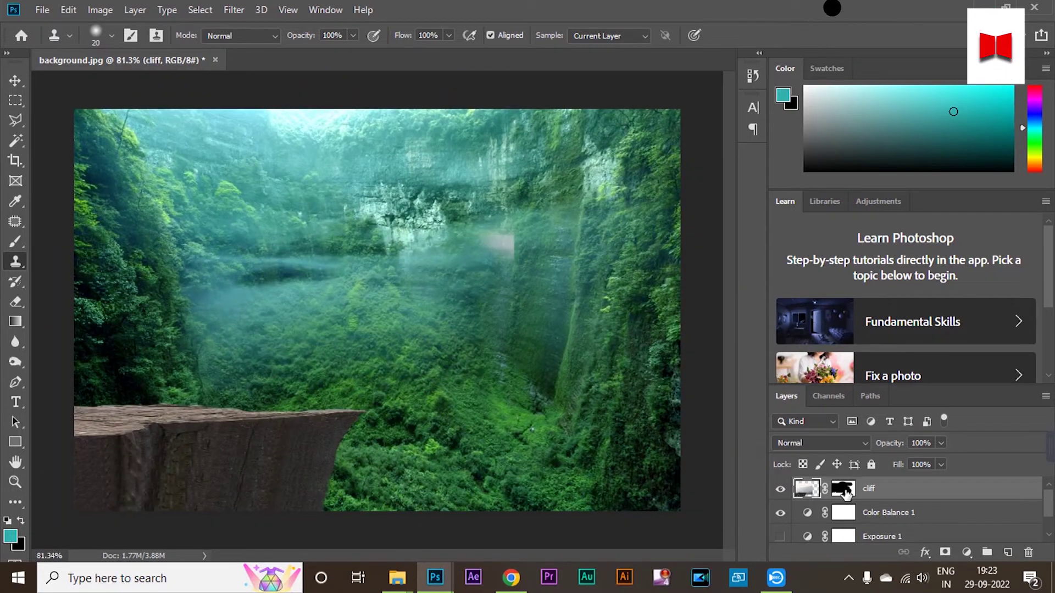
Target the cliff layer's mask and set the Brush to 41% opacity, 54% flow and a black foreground colour
click(837, 490)
key(x)
key(b)
click(355, 35)
click(312, 53)
click(452, 35)
click(422, 53)
drag(422, 58, 420, 59)
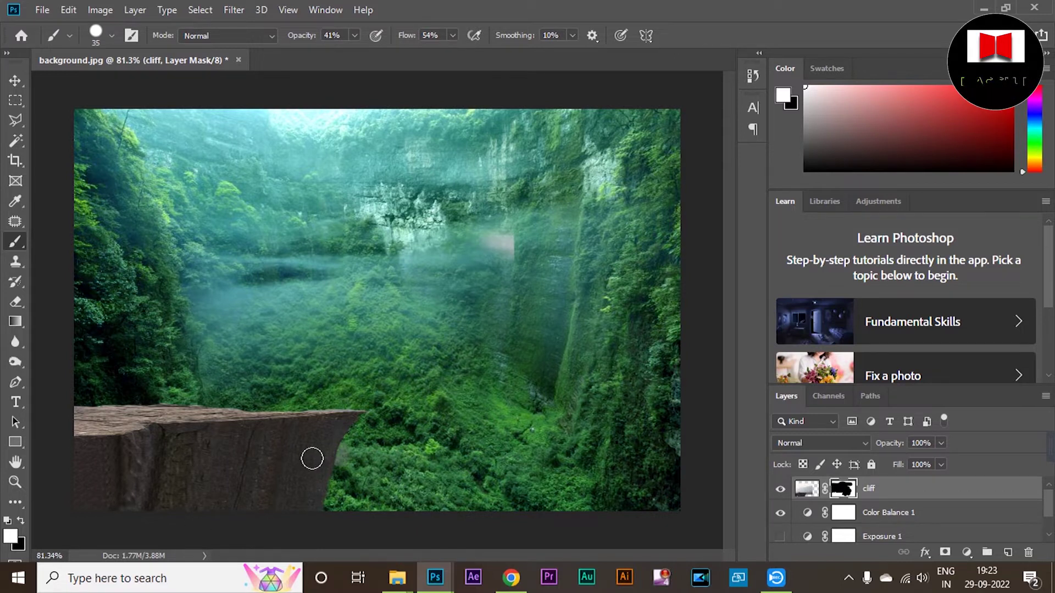
key(x)
click(9, 537)
click(828, 210)
click(19, 545)
click(483, 186)
click(834, 179)
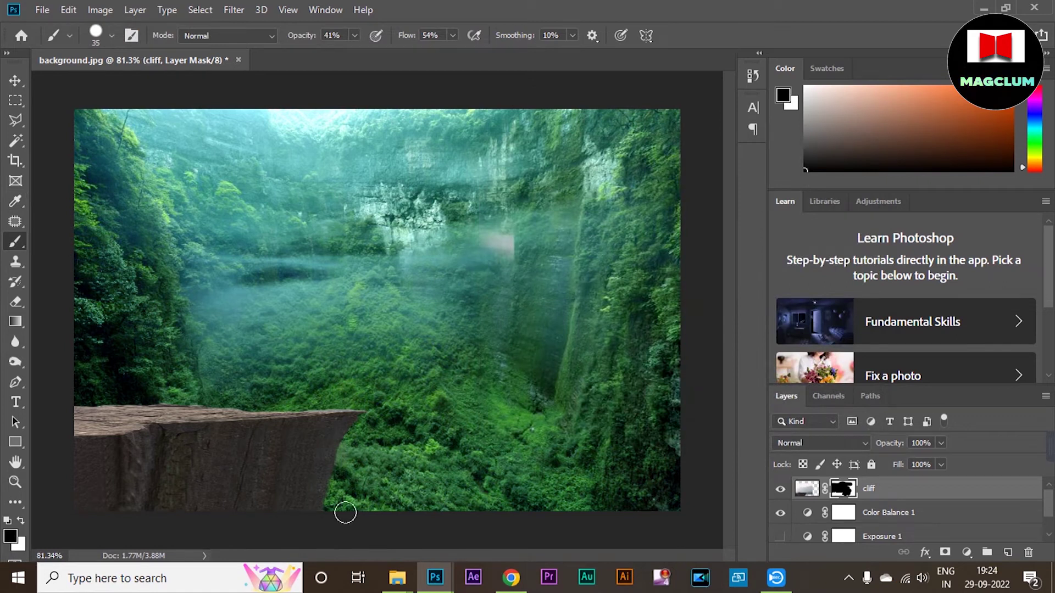
Move the cliff aside towards the right and make a rectangular selection around the foliage in the canvas's lower-left corner
scroll(360, 296, down, 2)
scroll(360, 297, up, 1)
click(15, 80)
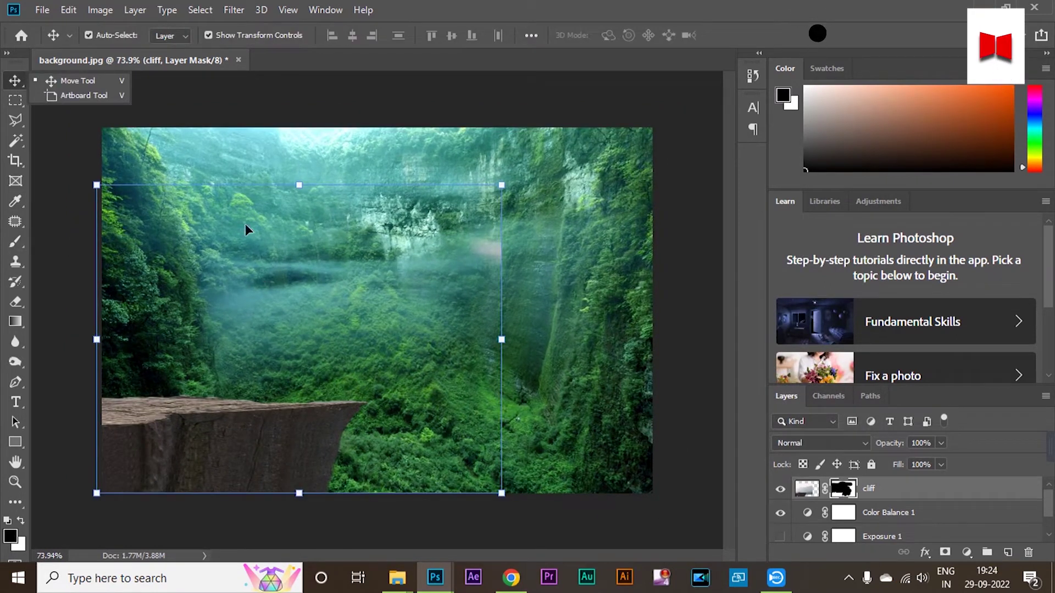
click(669, 277)
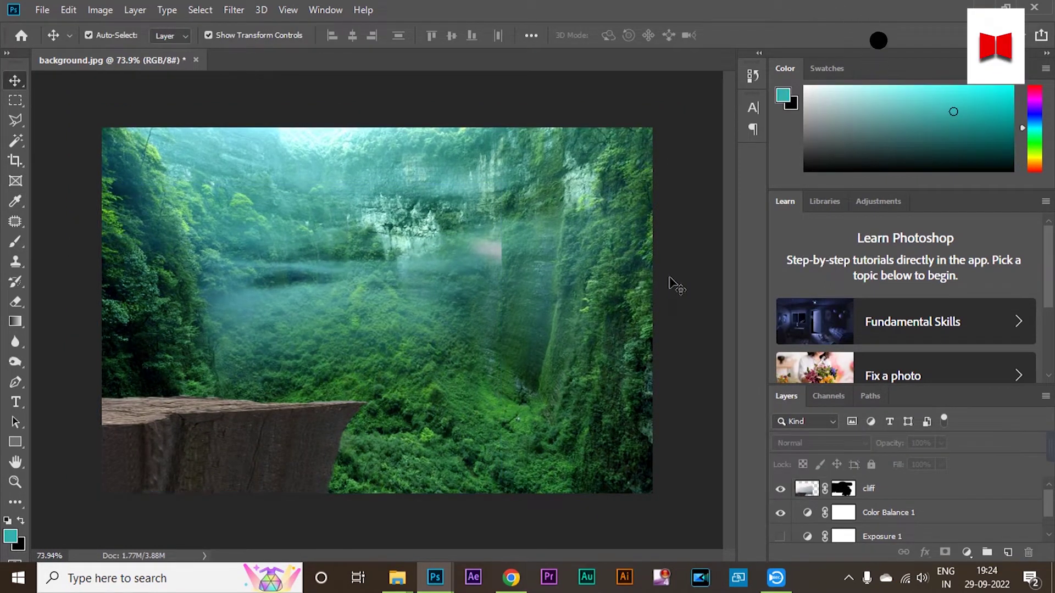
drag(200, 438, 422, 391)
click(15, 100)
drag(102, 411, 287, 498)
key(v)
alt+click(255, 456)
click(506, 227)
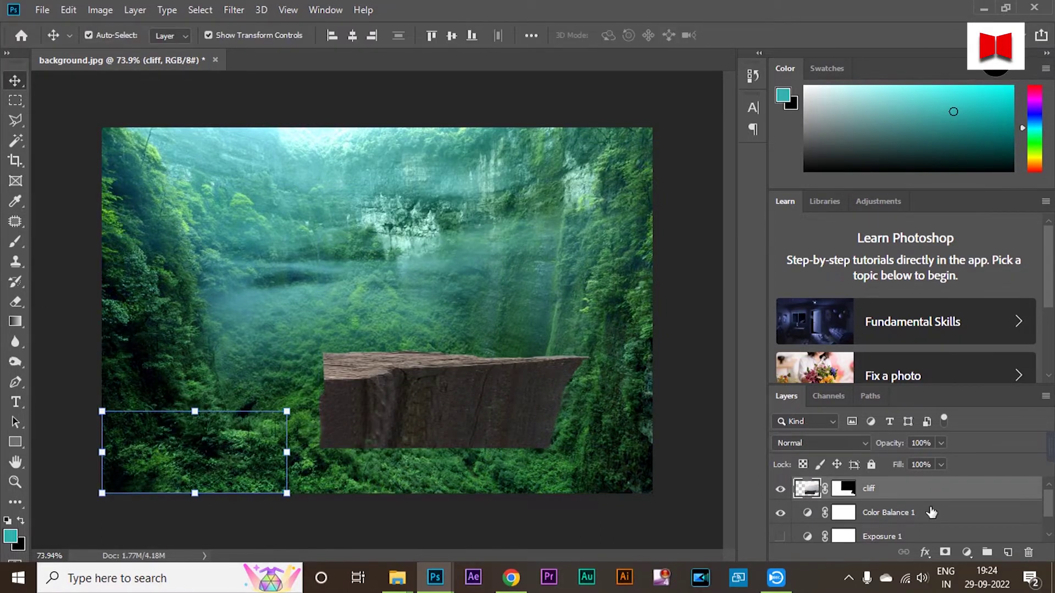
Copy the selected foliage from the Background layer into a new layer
scroll(930, 512, down, 3)
click(929, 529)
alt+drag(211, 477, 440, 440)
key(ctrl+z)
key(ctrl+j)
Bring the copied foliage layer to the top of the stack and move the cliff back to the lower-left corner
drag(827, 532, 838, 487)
key(ctrl+shift+bracketright)
drag(433, 388, 243, 481)
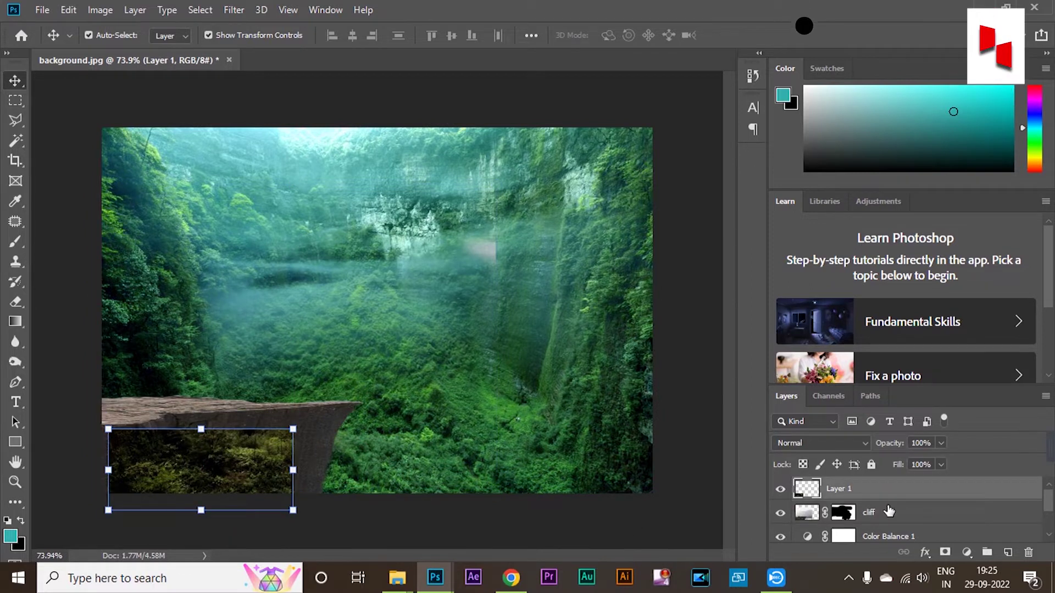
Clip the Color Balance 1 and Exposure 1 adjustments to the layers beneath them
scroll(893, 518, down, 1)
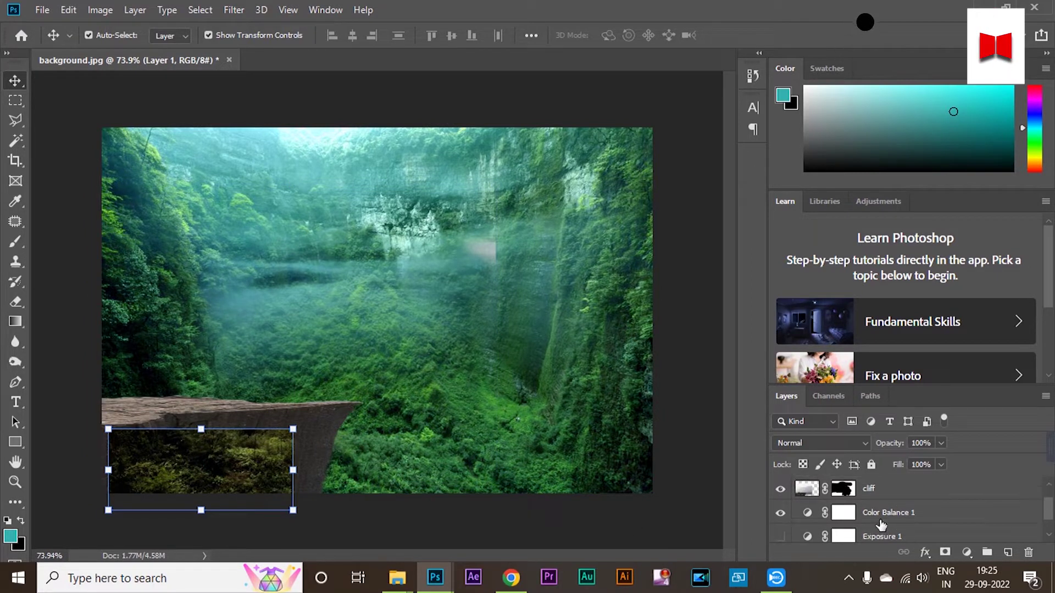
click(871, 521)
scroll(871, 519, down, 1)
ctrl+click(873, 514)
scroll(873, 519, up, 2)
click(815, 488)
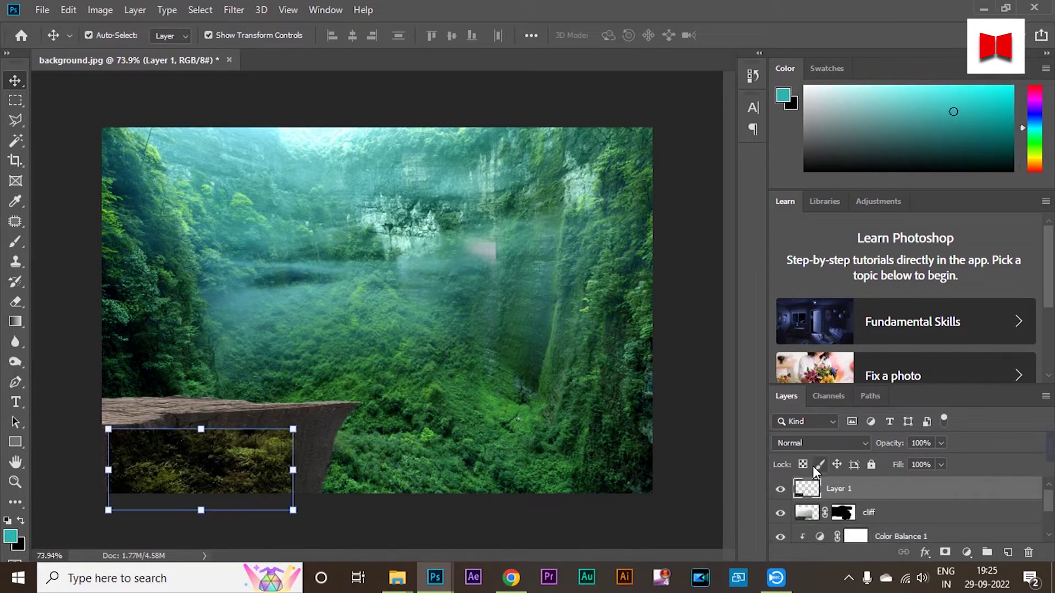
click(816, 443)
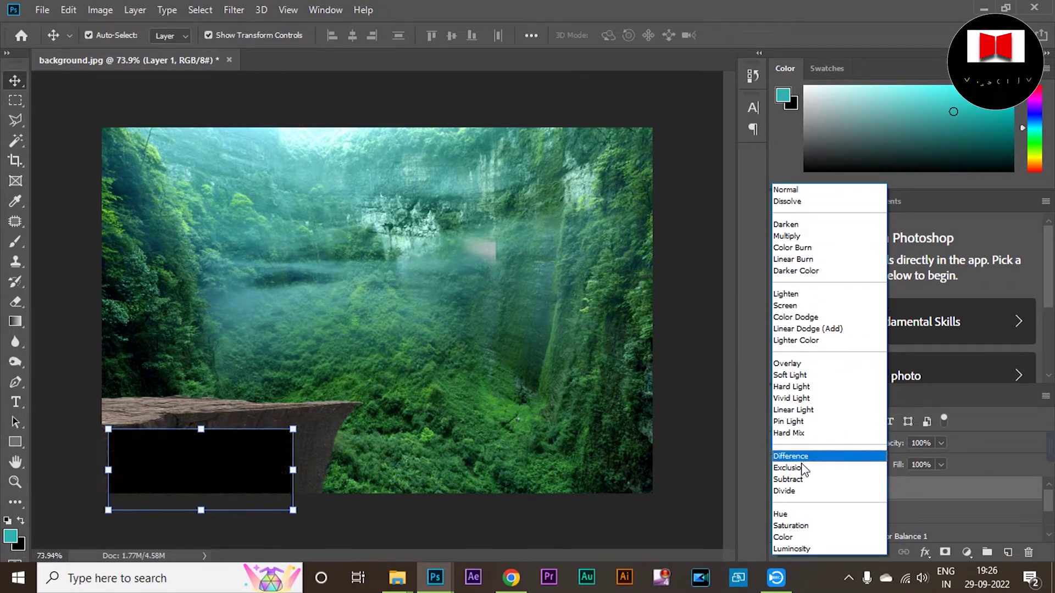
click(760, 318)
Place Layer 1 directly above the Background layer and release the clipping masks
drag(807, 491, 834, 531)
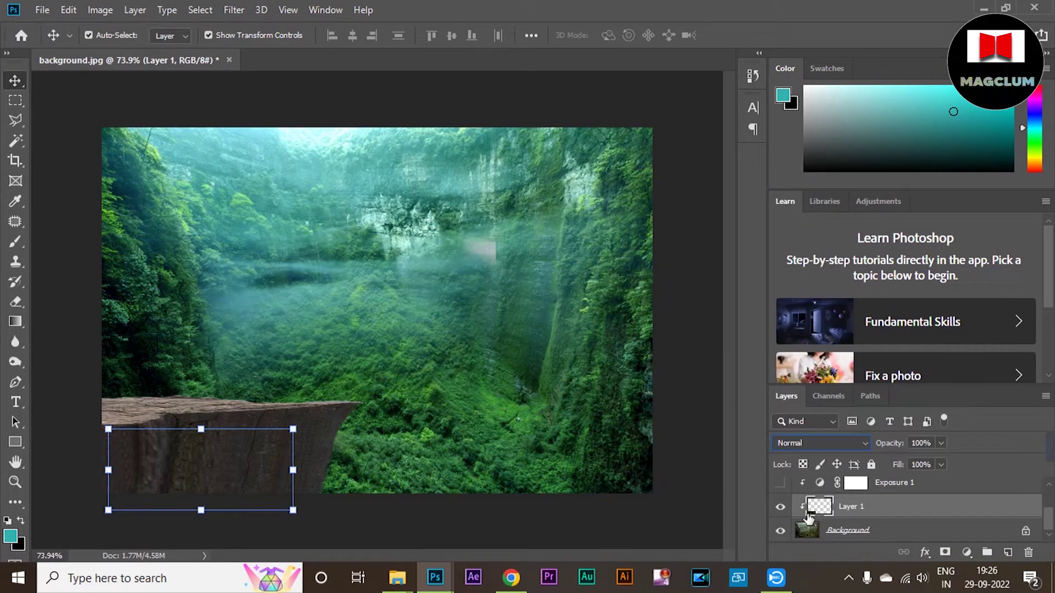
right_click(822, 505)
click(709, 291)
Reorder the layers so Color Balance 1 and Layer 1 sit above the cliff layer, and align the foliage patch with the canvas's left edge
scroll(808, 510, up, 1)
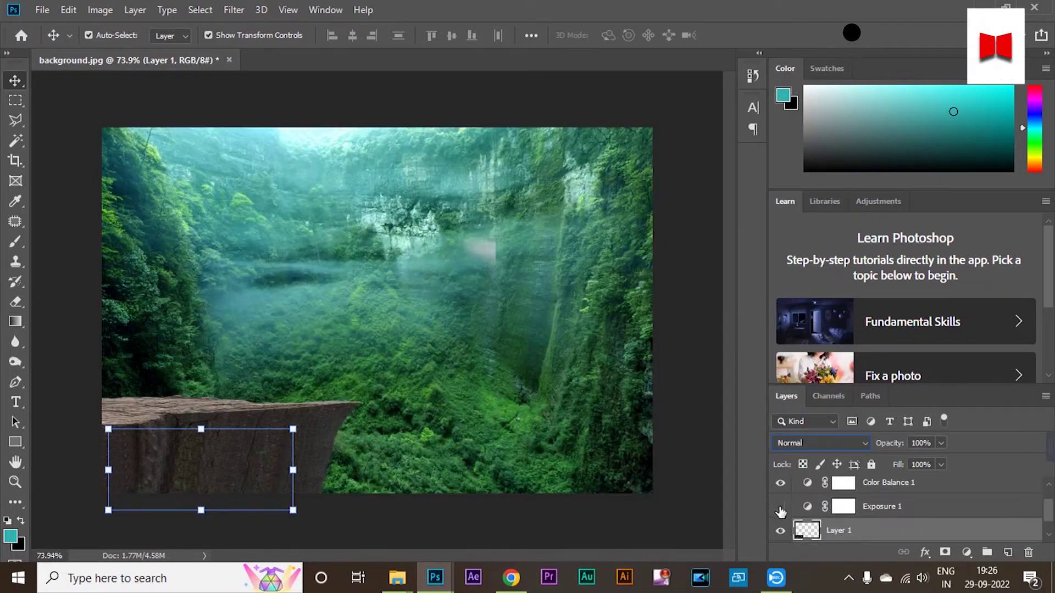
scroll(824, 503, up, 1)
click(872, 496)
scroll(869, 517, down, 1)
scroll(867, 516, down, 1)
click(866, 514)
scroll(854, 517, up, 1)
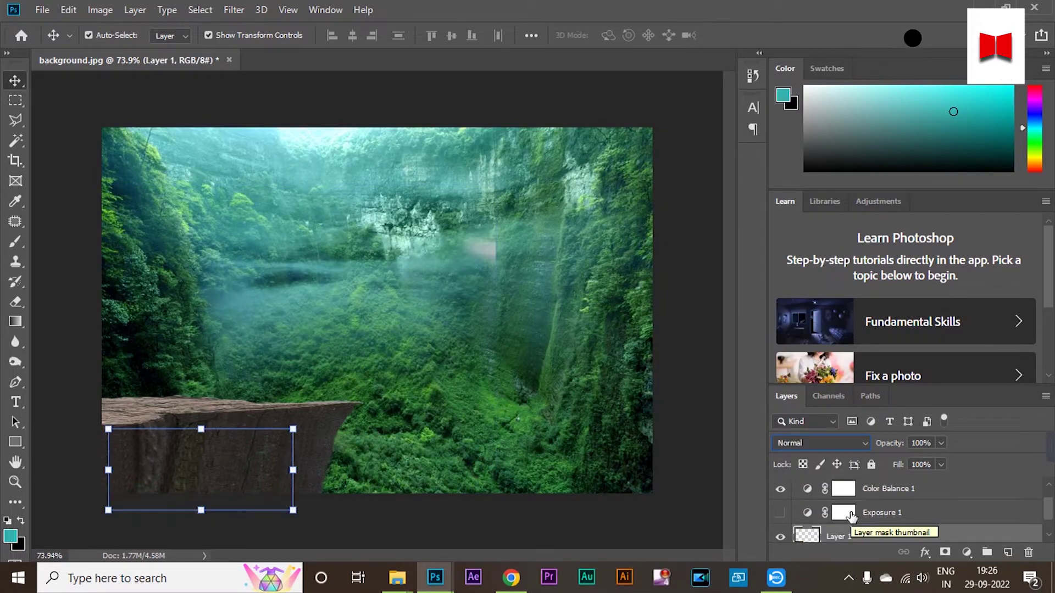
scroll(850, 516, up, 1)
scroll(812, 494, down, 2)
scroll(841, 513, up, 1)
scroll(841, 514, up, 1)
ctrl+click(861, 504)
scroll(865, 508, down, 2)
drag(874, 520, 851, 479)
drag(244, 484, 238, 483)
Try to clip the Color Balance 1 adjustment to the foliage layer beneath it
click(865, 494)
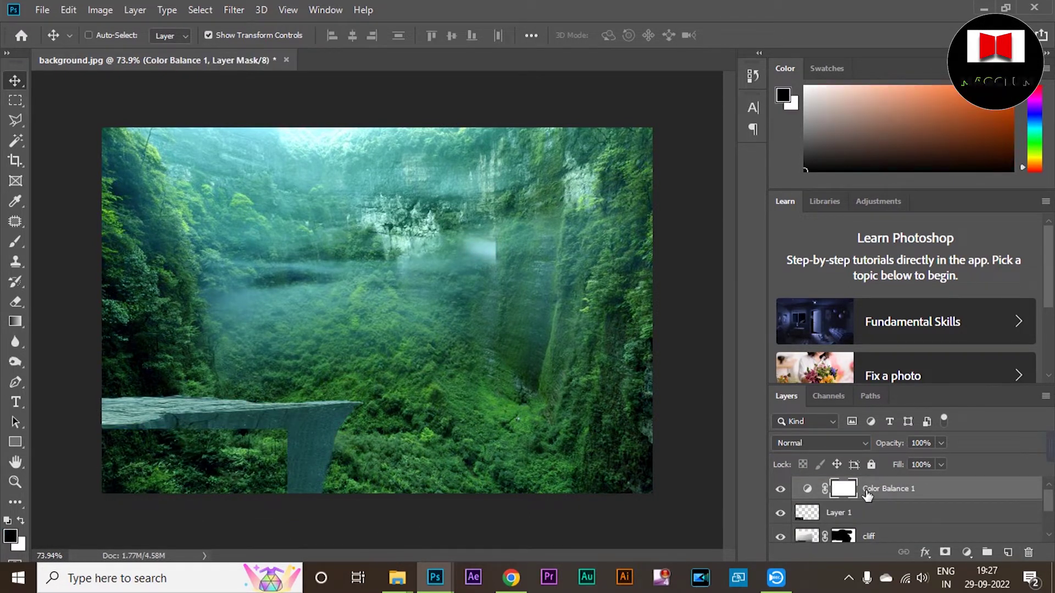
key(ctrl+alt+g)
key(ctrl+z)
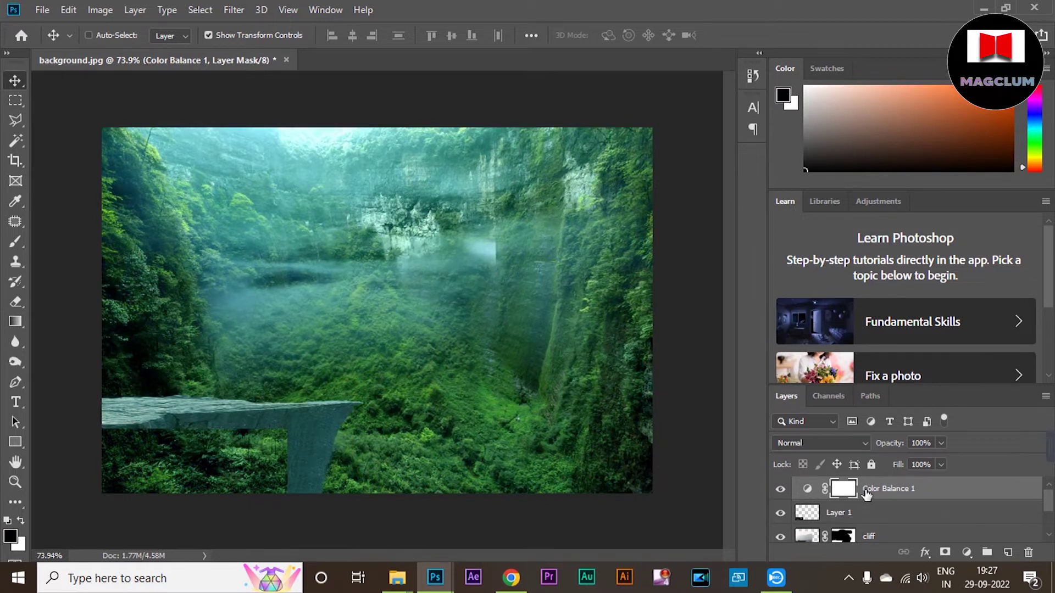
Add a layer mask to Layer 1 and brush black along the foliage patch's edges to blend it into the rock face
scroll(867, 498, down, 1)
click(876, 512)
scroll(874, 511, up, 1)
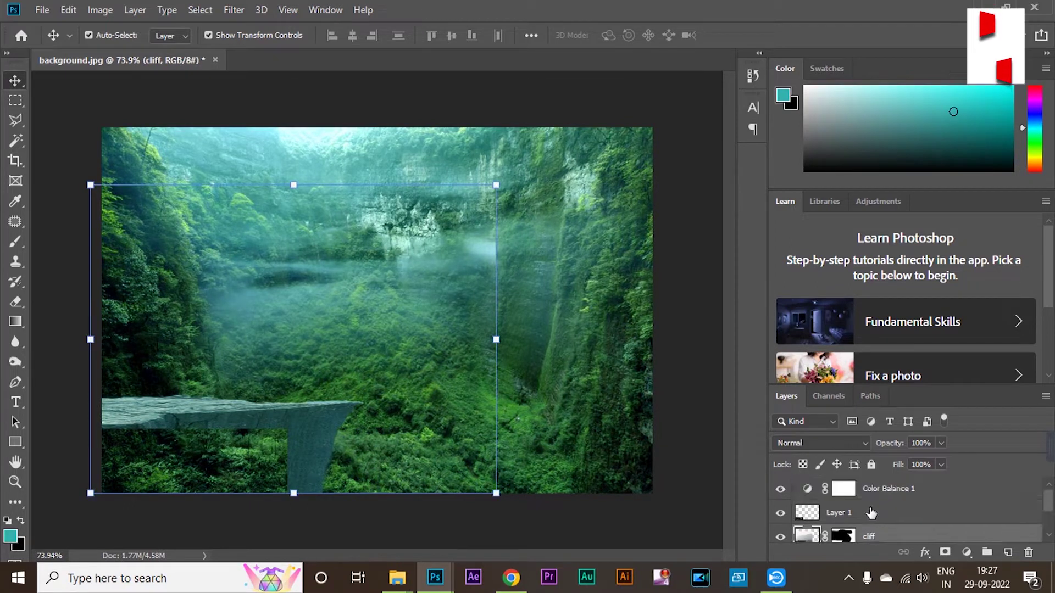
click(844, 514)
click(945, 552)
click(15, 242)
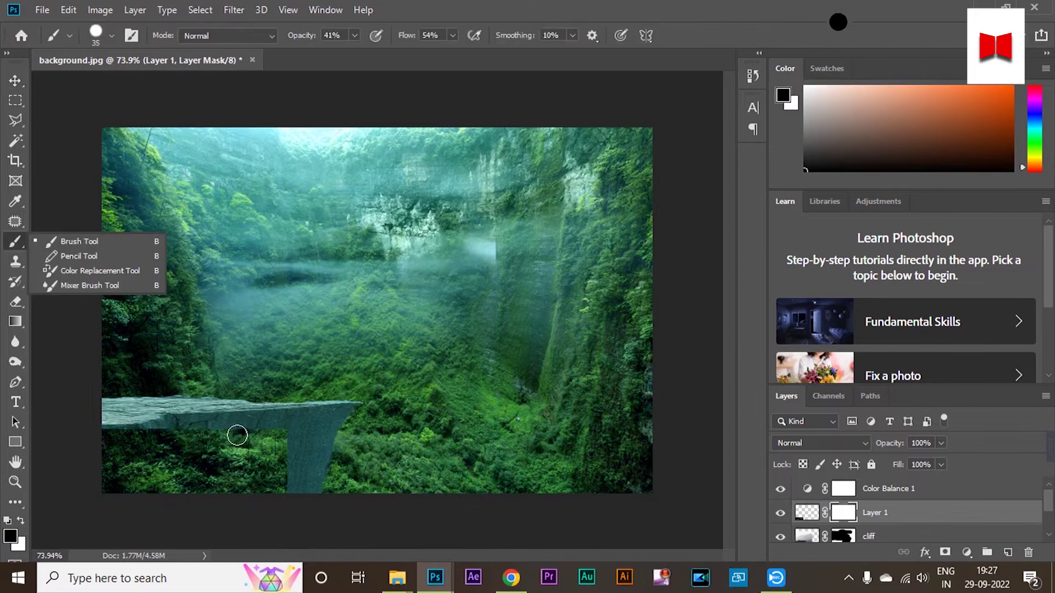
click(123, 434)
drag(123, 434, 285, 425)
mouse_move(112, 482)
mouse_down()
mouse_move(127, 447)
mouse_move(106, 485)
mouse_move(283, 478)
mouse_move(130, 505)
mouse_up()
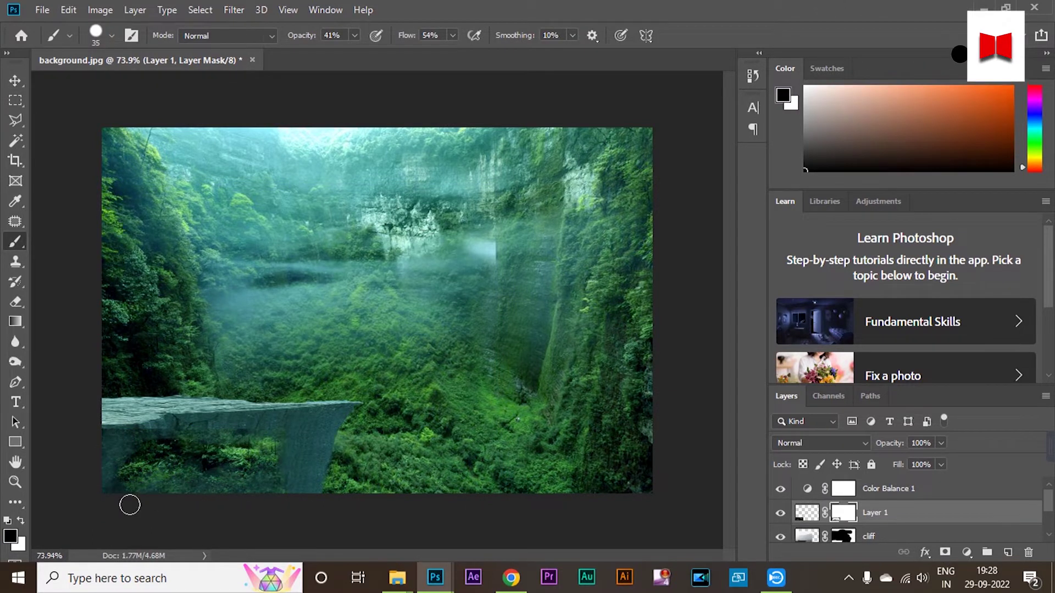
Lower the opacity of Layer 1 to about 73%
click(940, 443)
drag(938, 460, 922, 460)
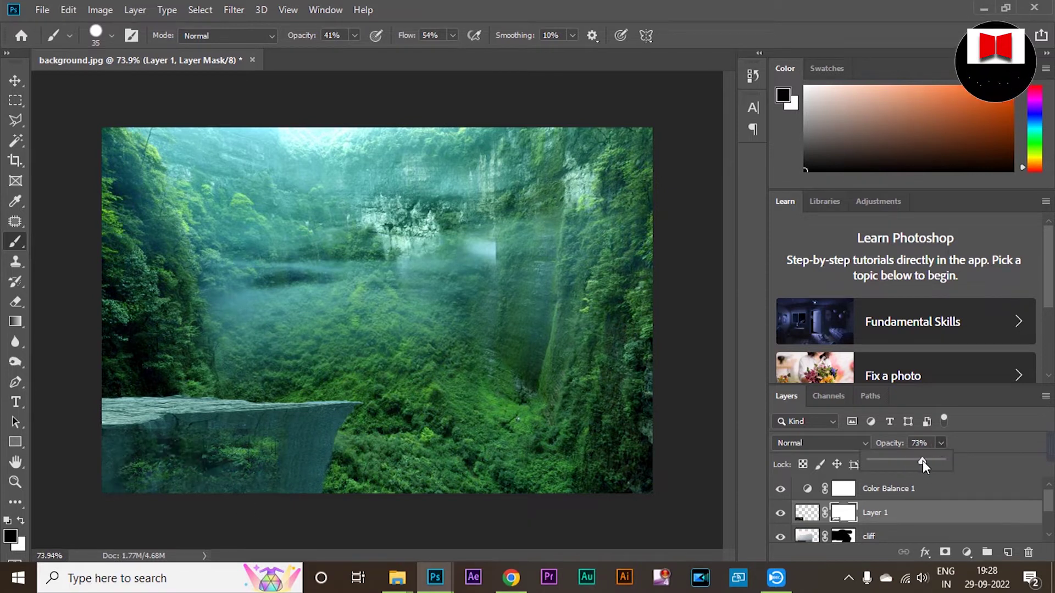
click(15, 81)
click(72, 165)
scroll(890, 519, up, 1)
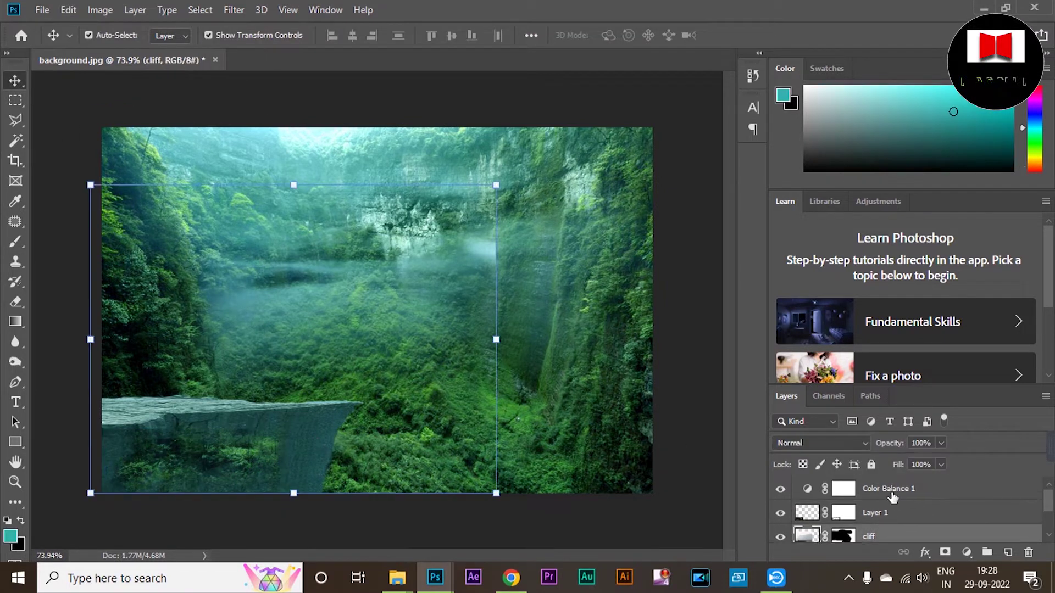
Group Layer 1 and Color Balance 1 together and expand the new group
click(889, 510)
ctrl+click(889, 489)
click(987, 552)
click(798, 486)
Clip the Color Balance 1 adjustment to Layer 1 inside the group
click(867, 512)
key(ctrl+alt+g)
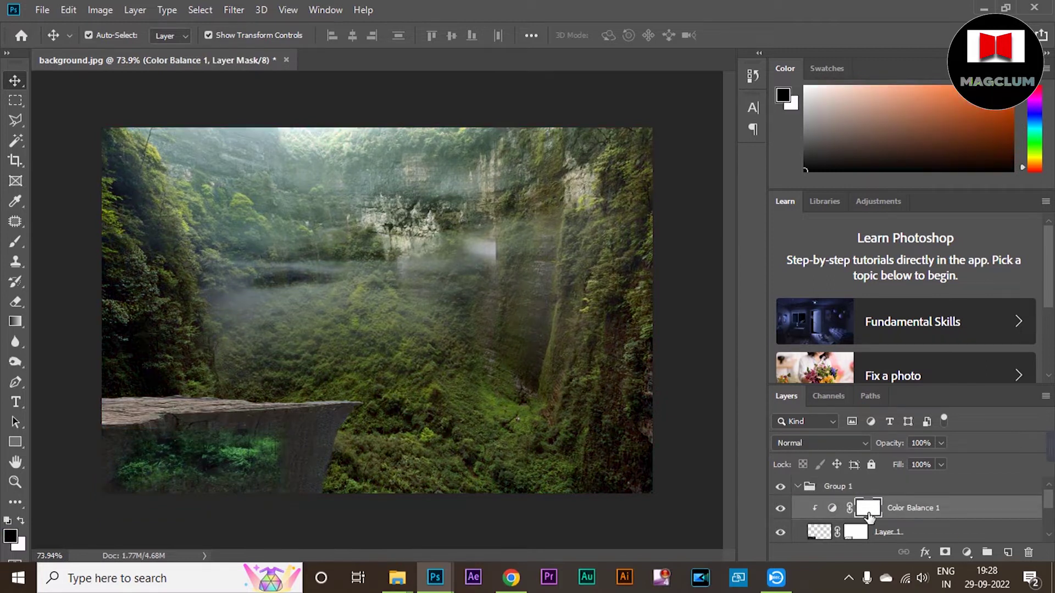
click(832, 508)
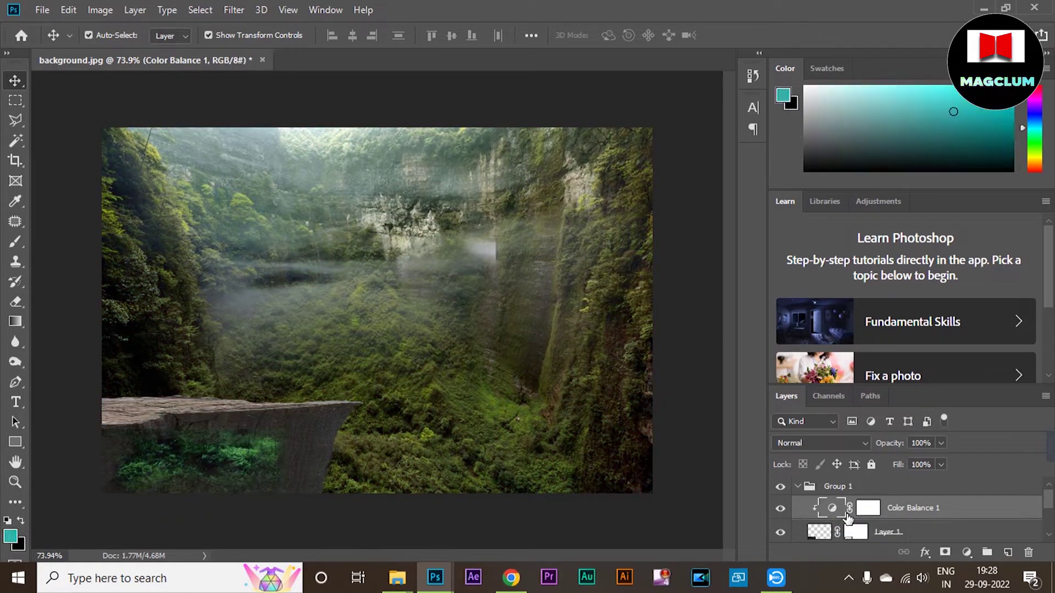
Duplicate the Color Balance 1 adjustment and place the copy below the cliff layer to tint only the background
scroll(880, 525, down, 3)
scroll(879, 526, up, 3)
mouse_move(892, 513)
mouse_down()
mouse_move(896, 537)
mouse_move(885, 521)
mouse_up()
scroll(867, 526, down, 1)
scroll(876, 530, up, 3)
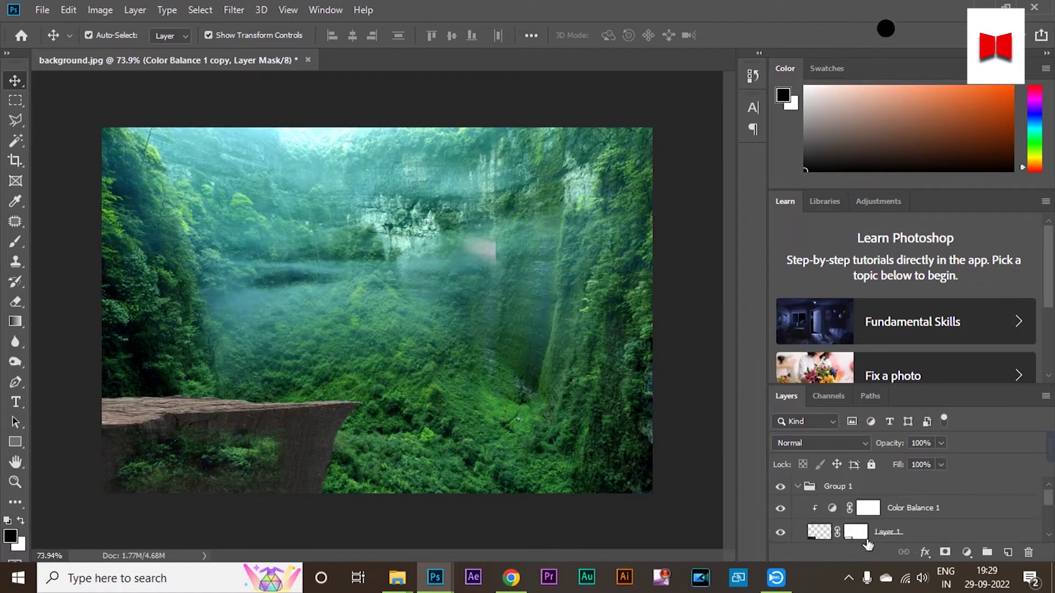
Set the opacity of the foliage patch on Layer 1 to 62%
click(835, 530)
drag(943, 461, 931, 463)
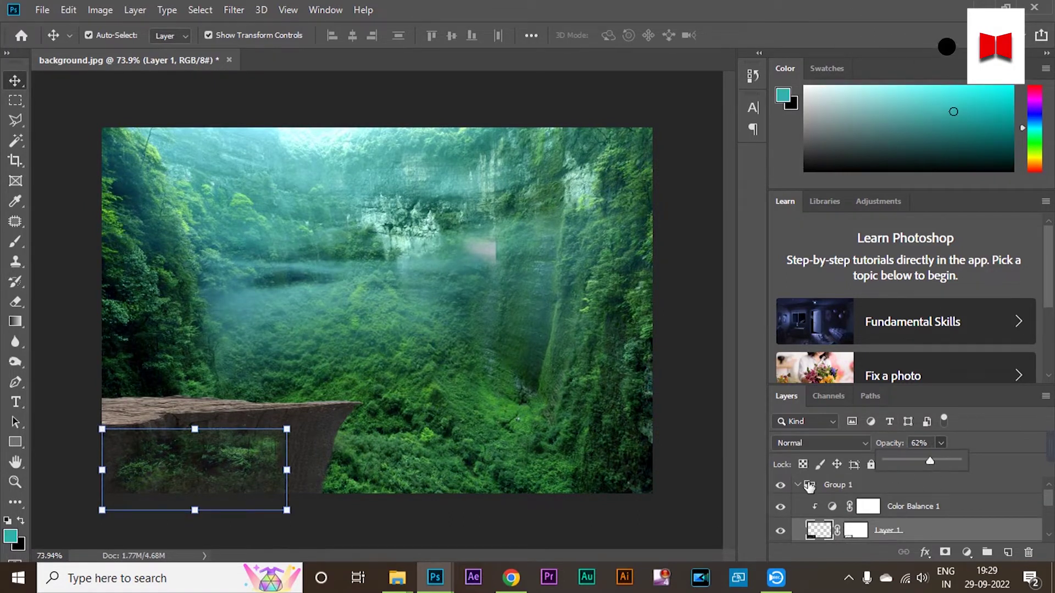
Collapse the group and add a new Color Balance adjustment layer directly above the cliff layer
scroll(867, 526, down, 1)
click(874, 526)
scroll(877, 528, up, 1)
click(797, 484)
click(966, 552)
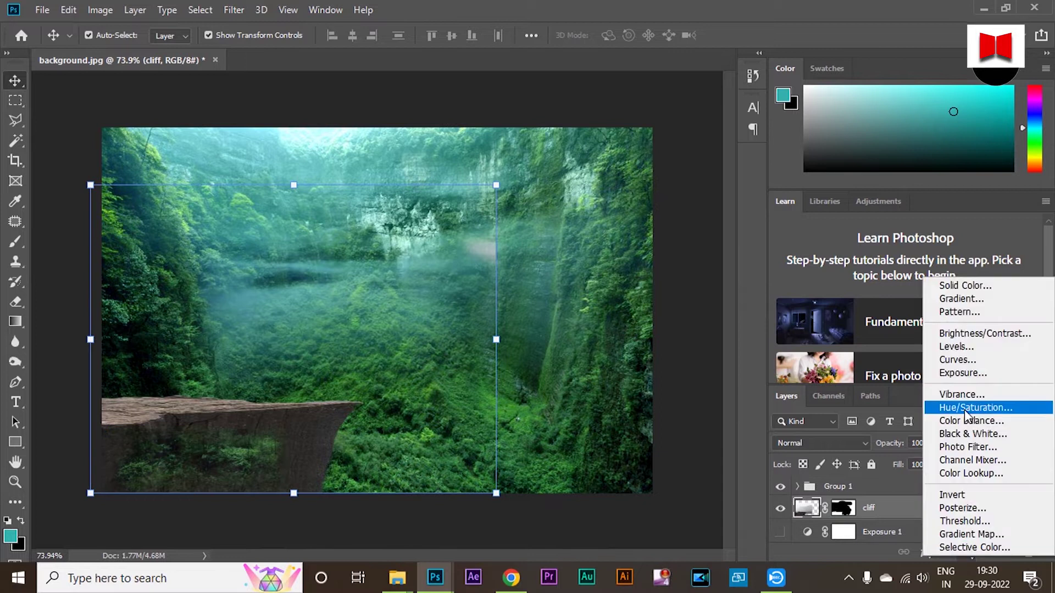
click(965, 409)
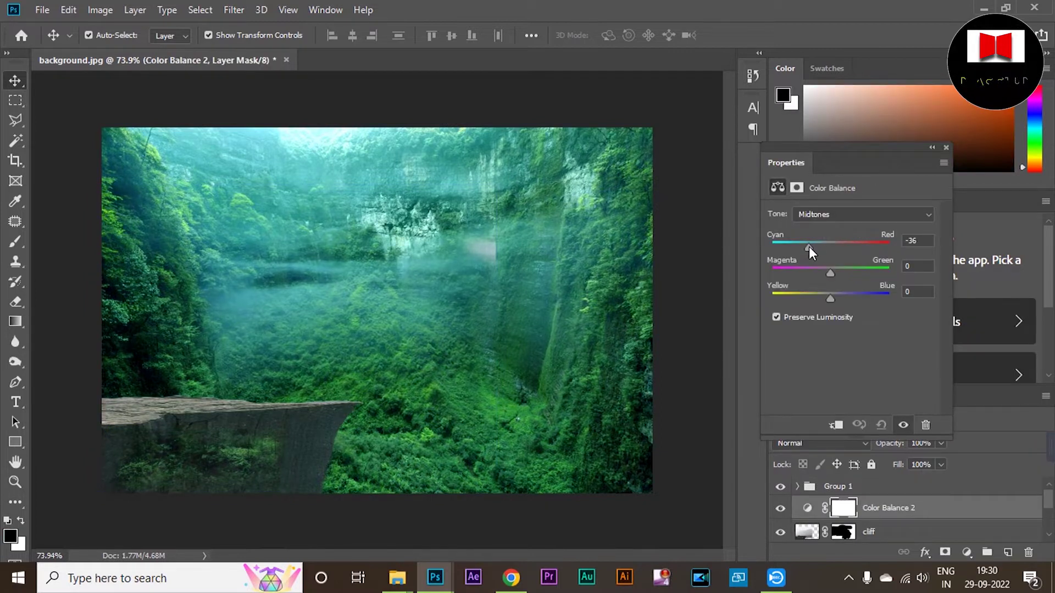
Set the Color Balance 2 midtones to Cyan-Red -35, Magenta-Green +40 and Yellow-Blue +9, clipped to the cliff layer
drag(812, 248, 839, 305)
key(ctrl+alt+g)
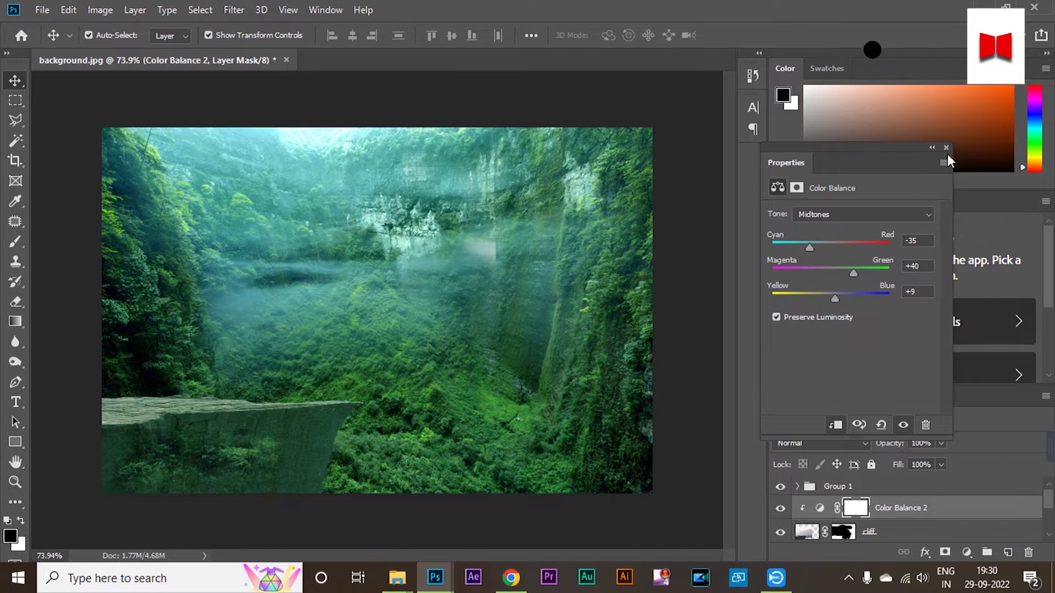
click(946, 147)
Add a clipped Exposure adjustment layer directly above the cliff layer and raise its exposure to brighten the cliff
click(966, 552)
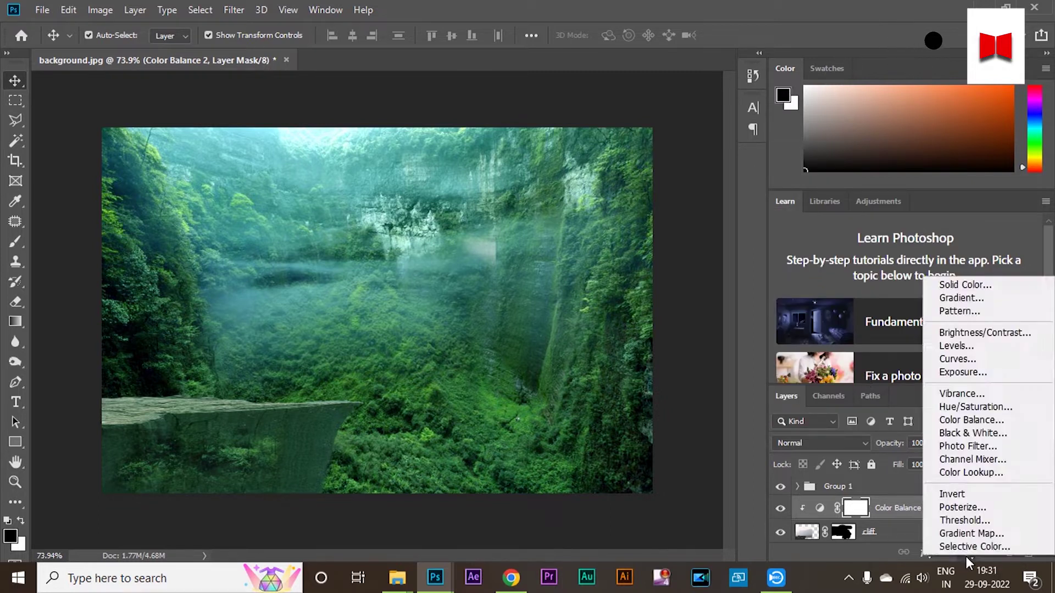
click(962, 370)
key(ctrl+alt+g)
drag(906, 510, 901, 493)
drag(851, 252, 877, 260)
click(946, 147)
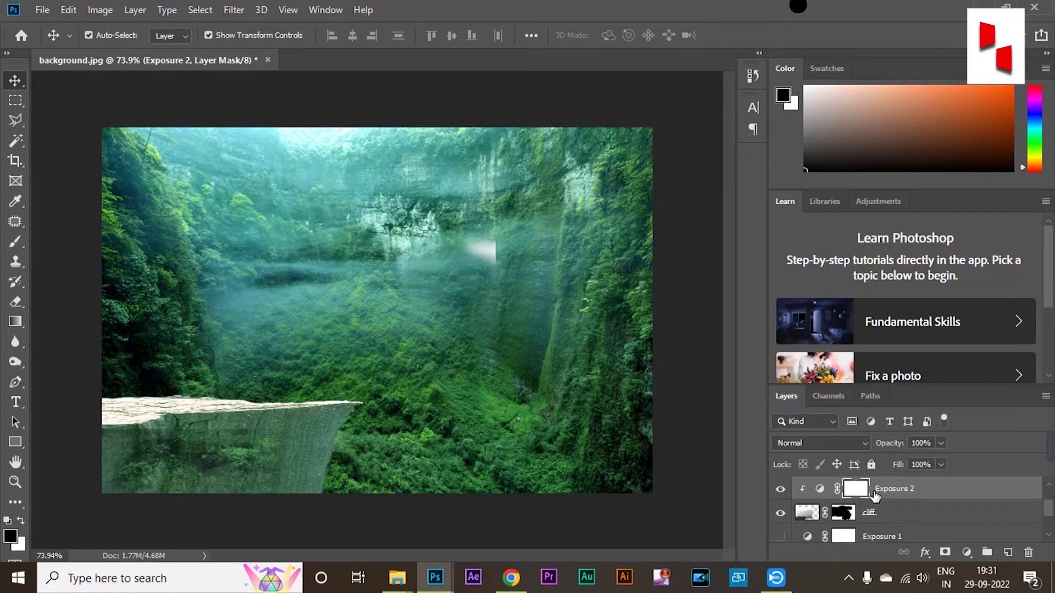
Invert the Exposure 2 mask to black and paint white along the cliff's top surface and edge to reveal highlights
key(ctrl+i)
click(16, 240)
key(x)
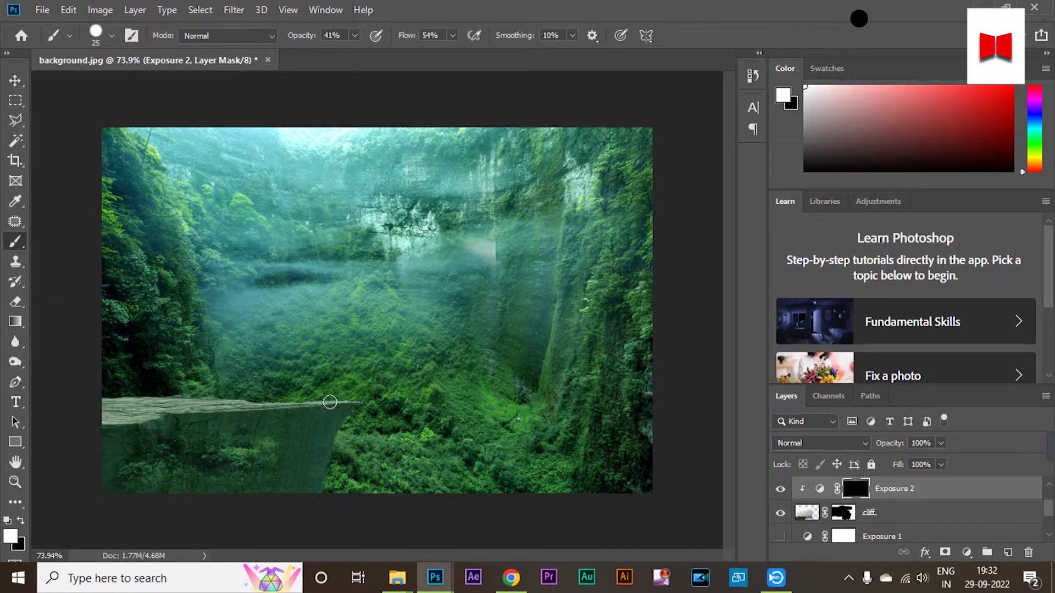
scroll(329, 409, up, 5)
drag(378, 427, 148, 440)
key(x)
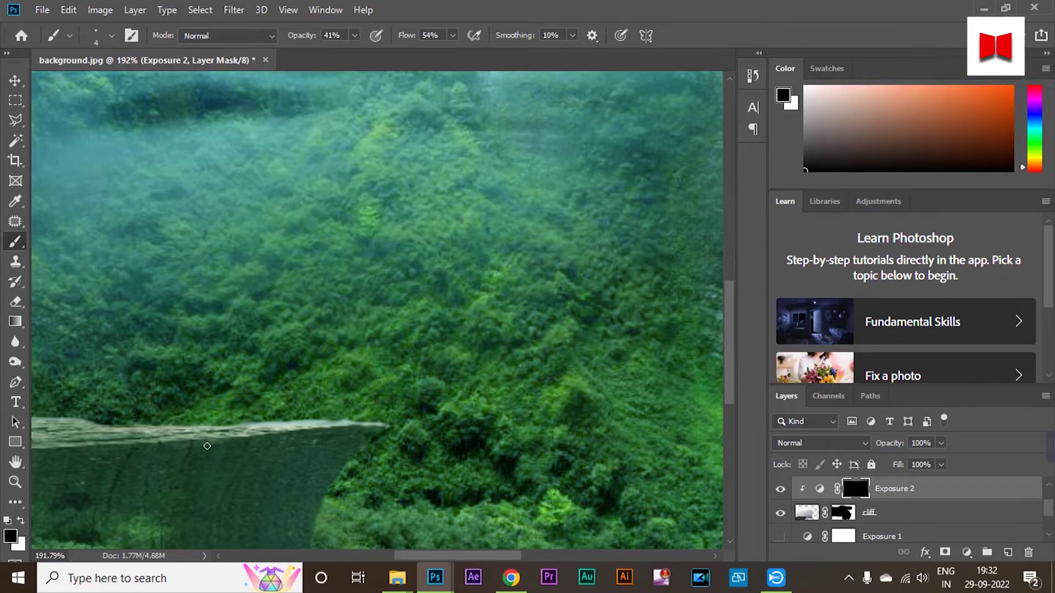
key(x)
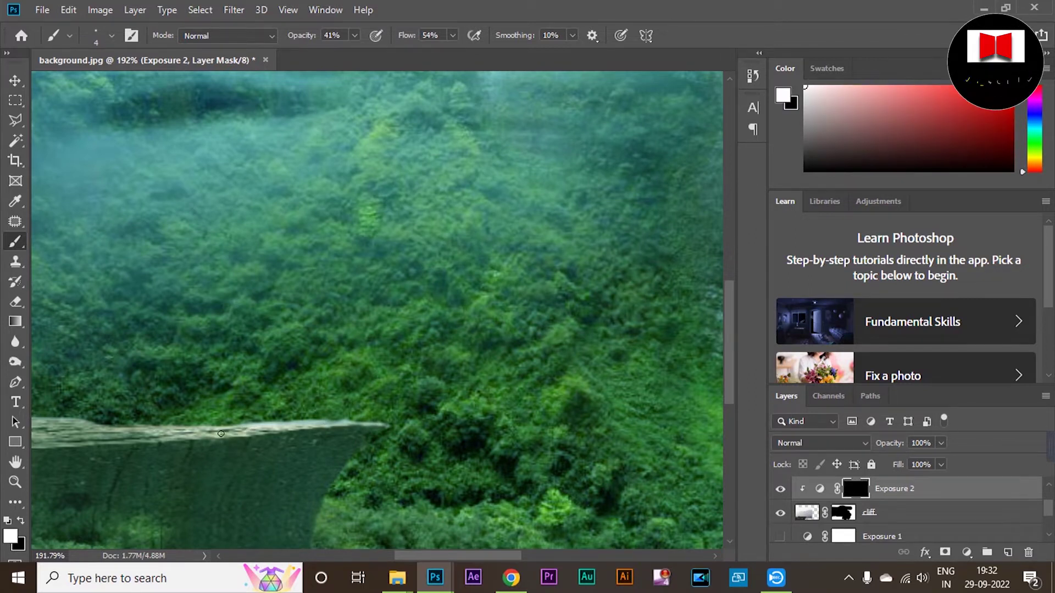
scroll(88, 432, down, 3)
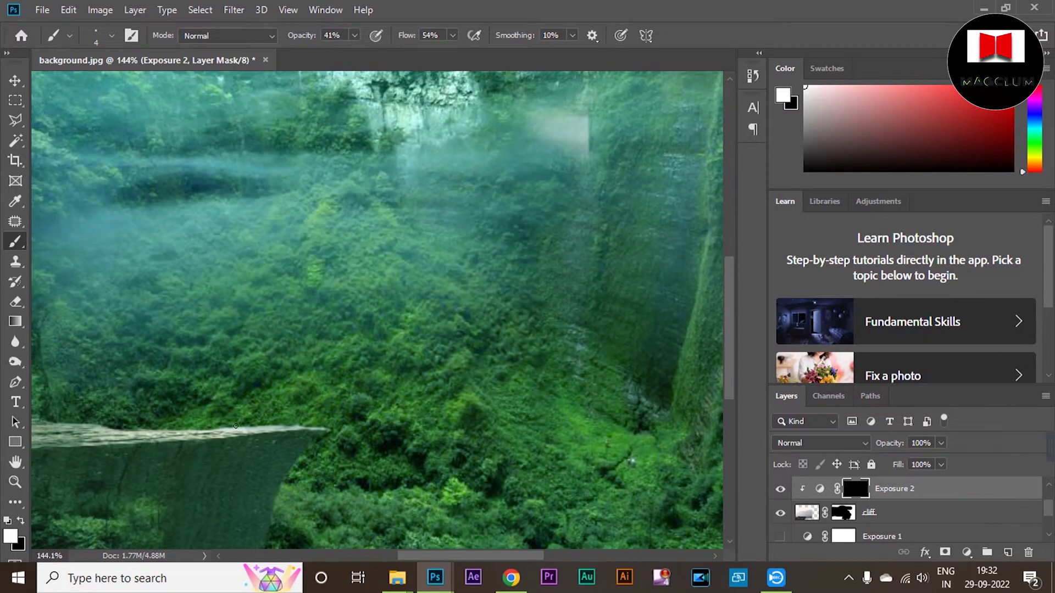
scroll(169, 437, up, 5)
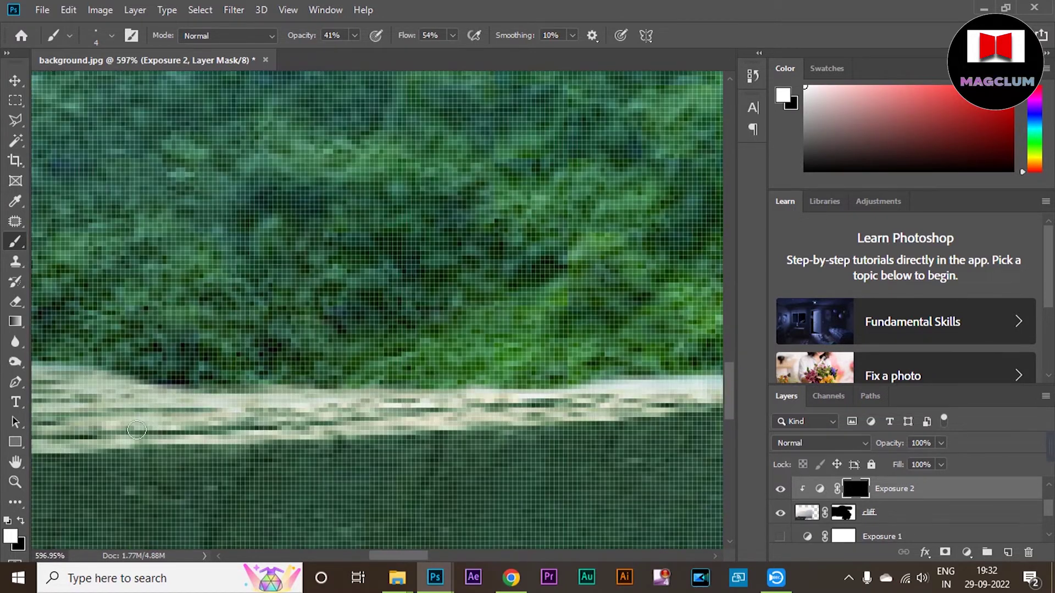
scroll(323, 480, down, 8)
Rename Group 1 as "grass on cliff"
click(14, 80)
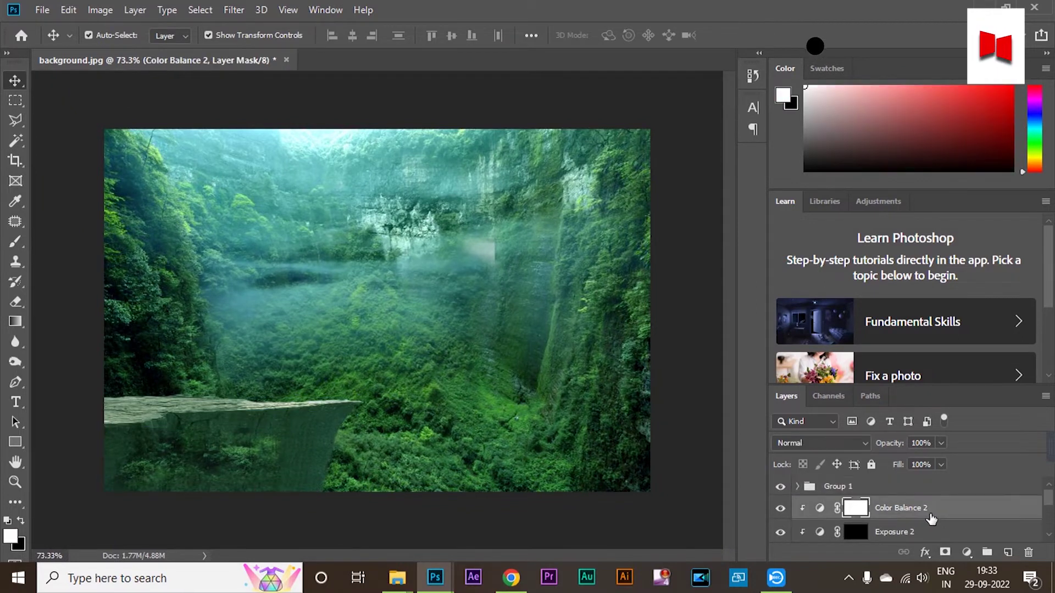
click(834, 486)
double_click(835, 486)
text(ora)
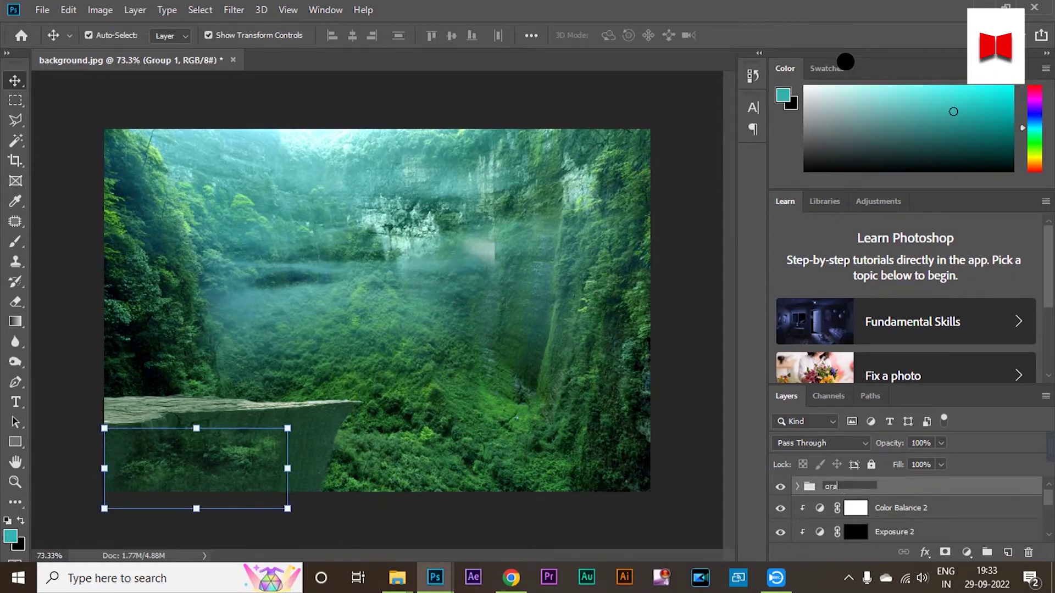
Group the Color Balance 2, Exposure 2 and cliff layers and name the group "cliff 1"
click(888, 515)
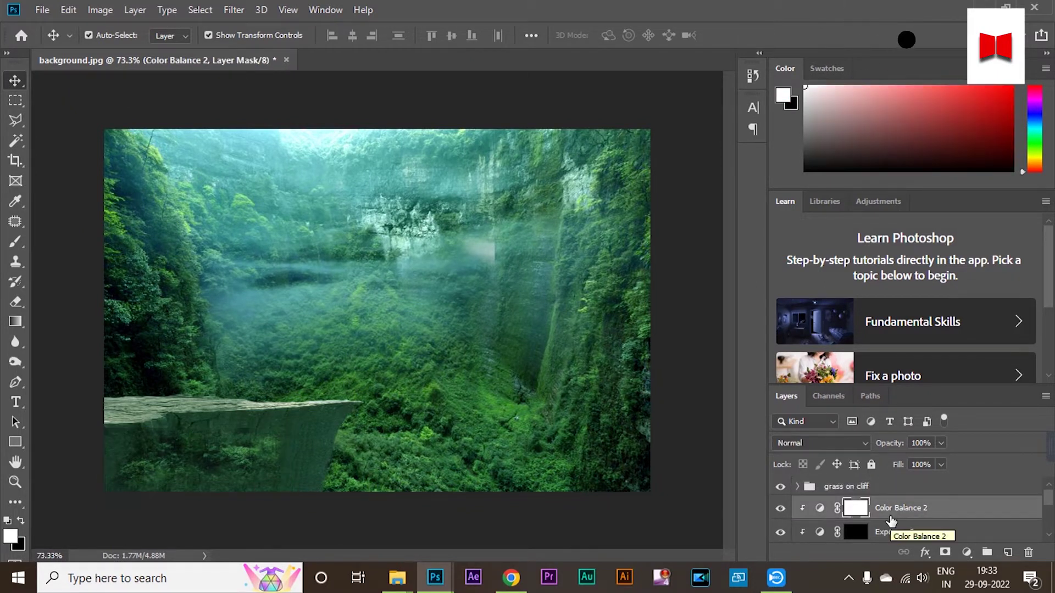
ctrl+click(892, 530)
scroll(903, 535, down, 1)
ctrl+click(909, 537)
key(ctrl+g)
double_click(842, 489)
text(cl)
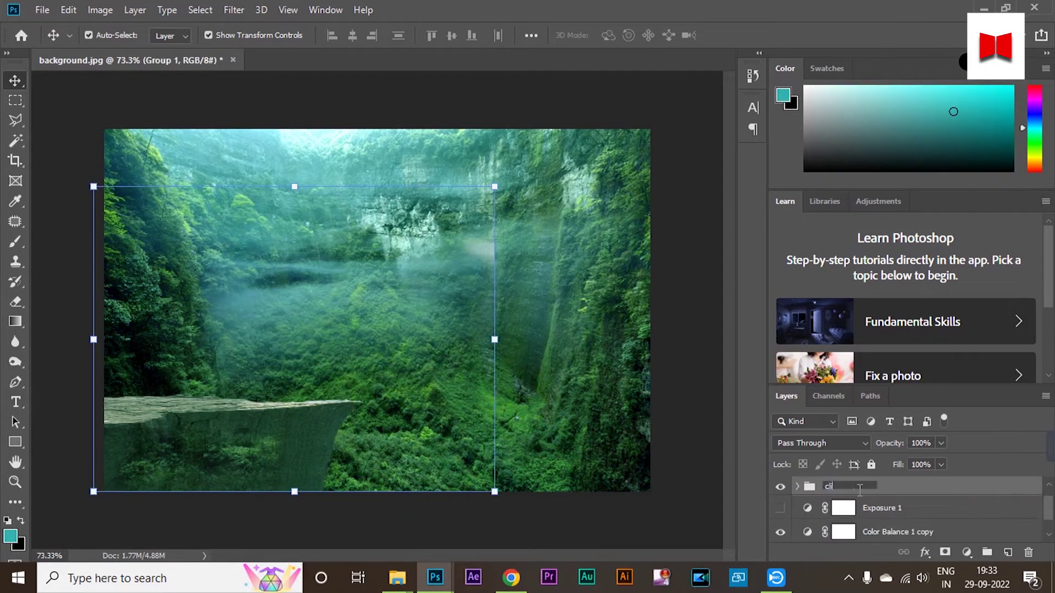
text(iff 1)
key(Return)
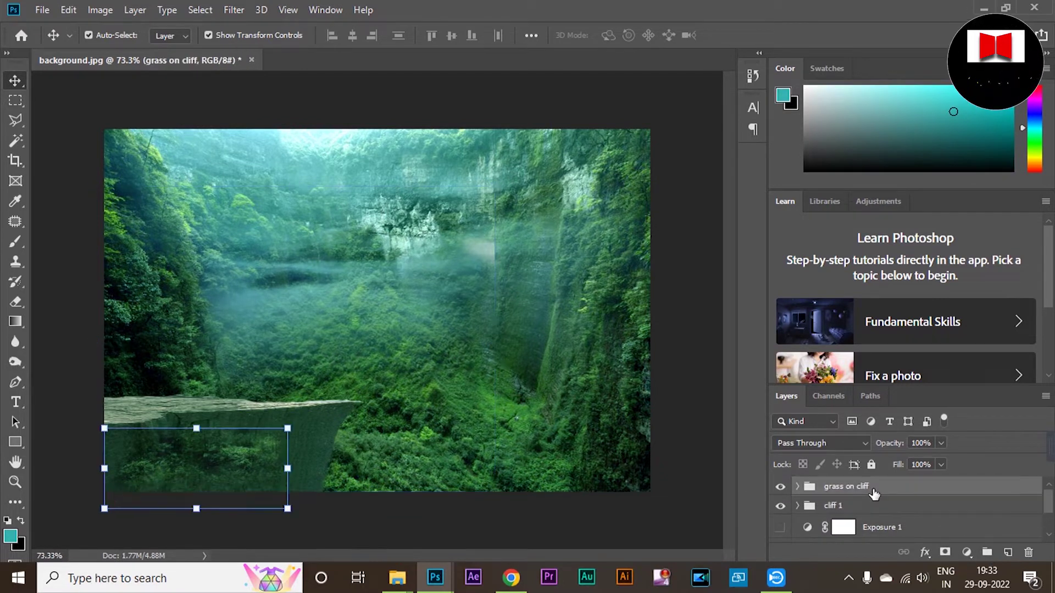
Place the shiva image from File Explorer above the groups, with the statue seated on top of the cliff
click(694, 452)
click(397, 578)
drag(516, 228, 172, 338)
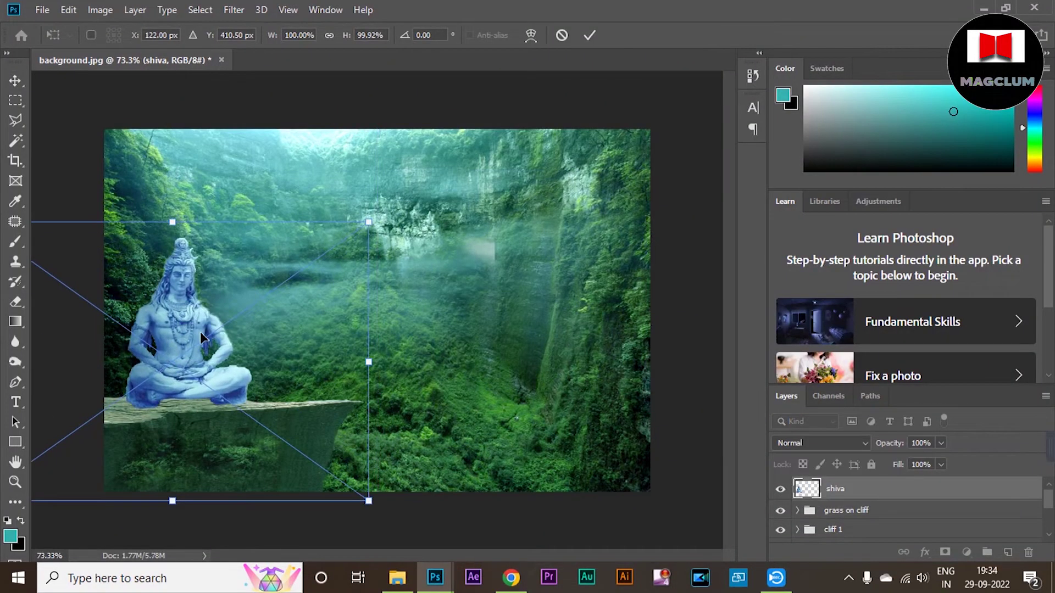
key(Return)
Add an Exposure adjustment layer above the shiva layer with Exposure set to +1.61
click(967, 552)
click(946, 369)
drag(851, 253, 869, 251)
click(919, 236)
key(BackSpace)
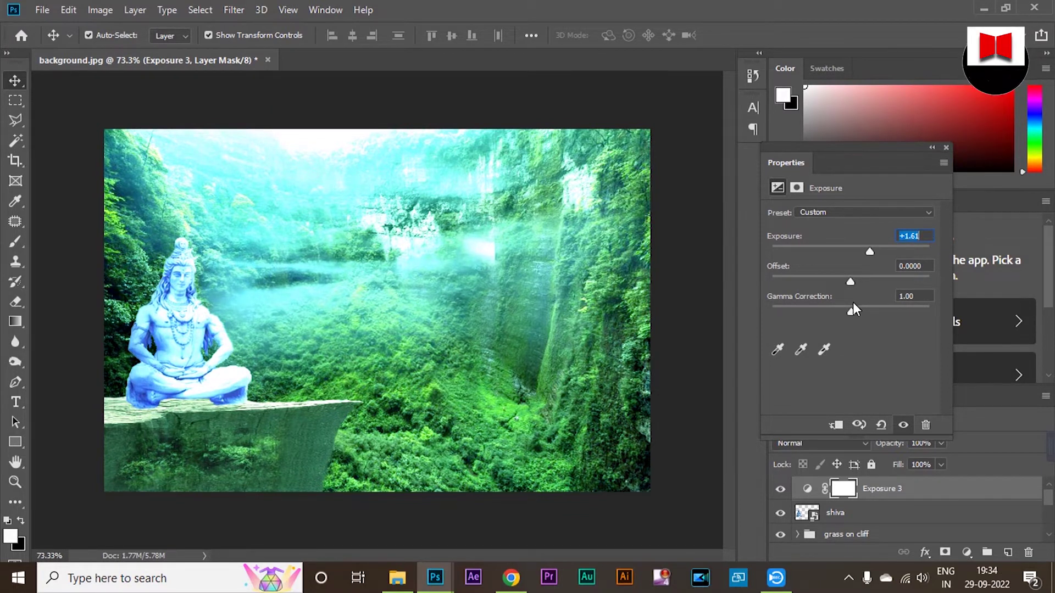
click(946, 148)
Invert the Exposure 3 mask to black and paint fine white highlights over the statue's topknot and hair
key(ctrl+i)
scroll(126, 241, up, 7)
scroll(122, 244, up, 3)
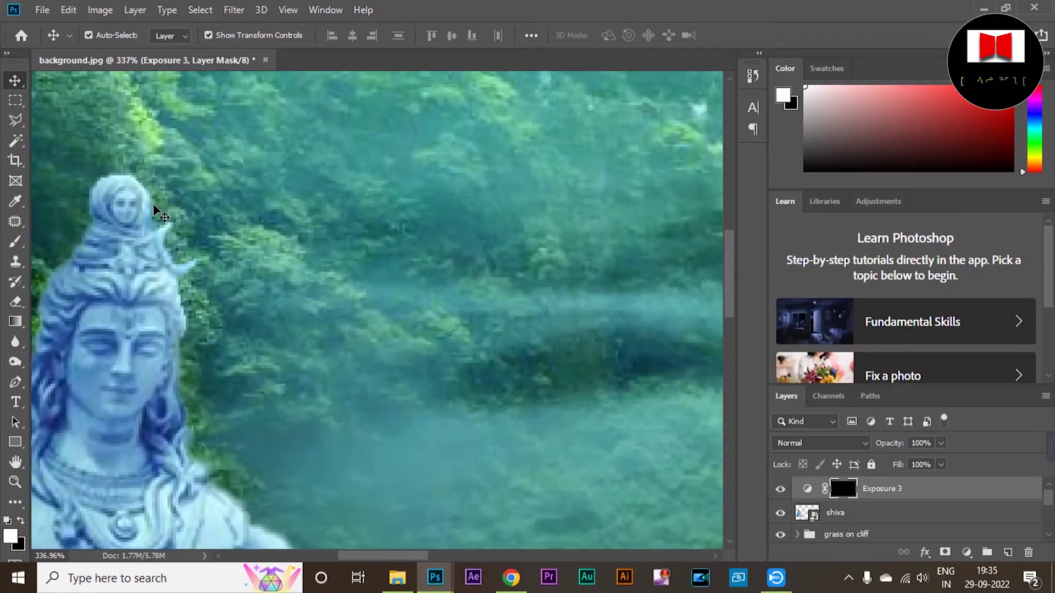
key(b)
scroll(132, 181, up, 3)
scroll(138, 220, down, 1)
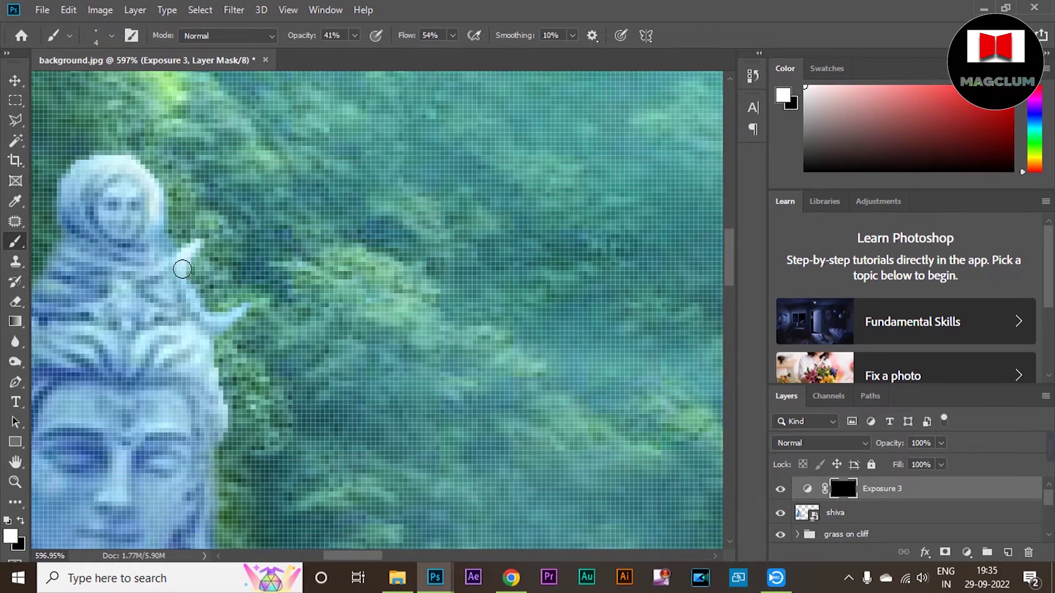
scroll(192, 296, down, 5)
scroll(187, 246, down, 4)
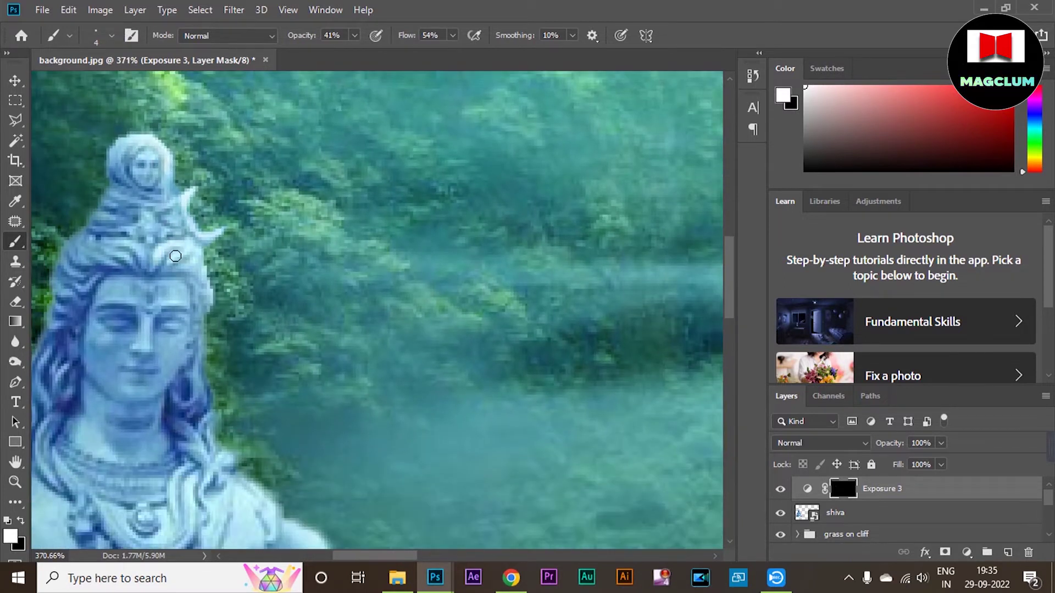
drag(175, 256, 202, 256)
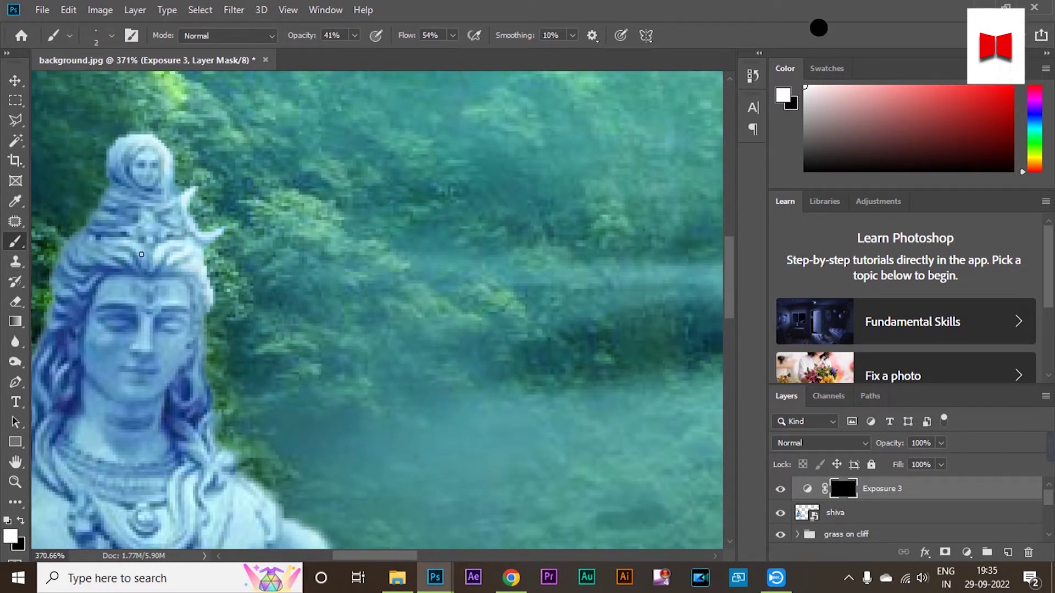
Paint fine highlights with a 2 px brush on the Exposure 3 mask along the statue's hair, shoulder and arm
scroll(153, 268, down, 5)
scroll(153, 268, up, 4)
scroll(170, 308, down, 6)
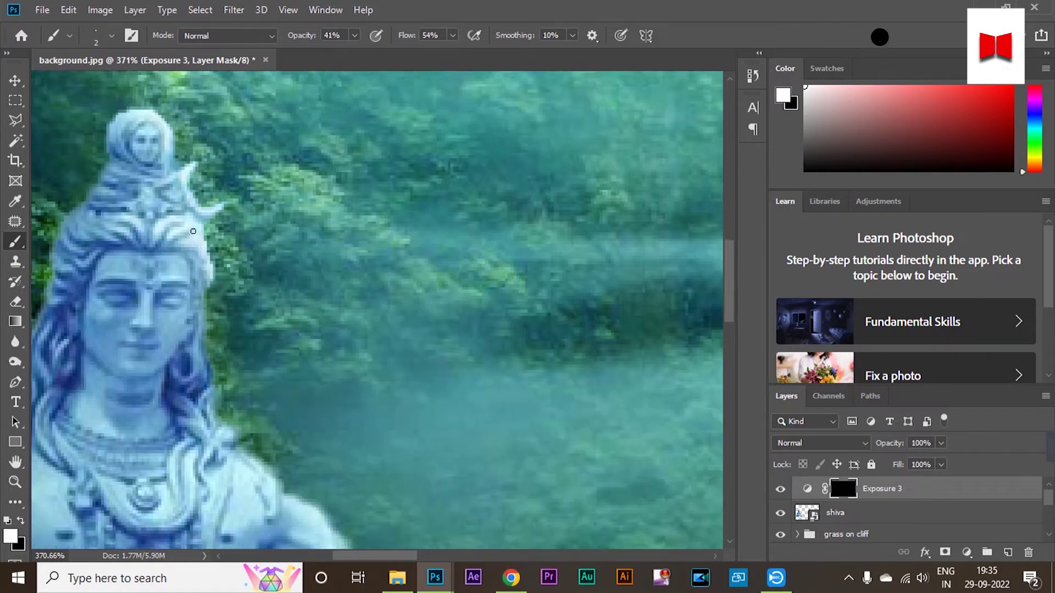
scroll(187, 345, up, 6)
scroll(187, 345, up, 3)
scroll(315, 387, down, 3)
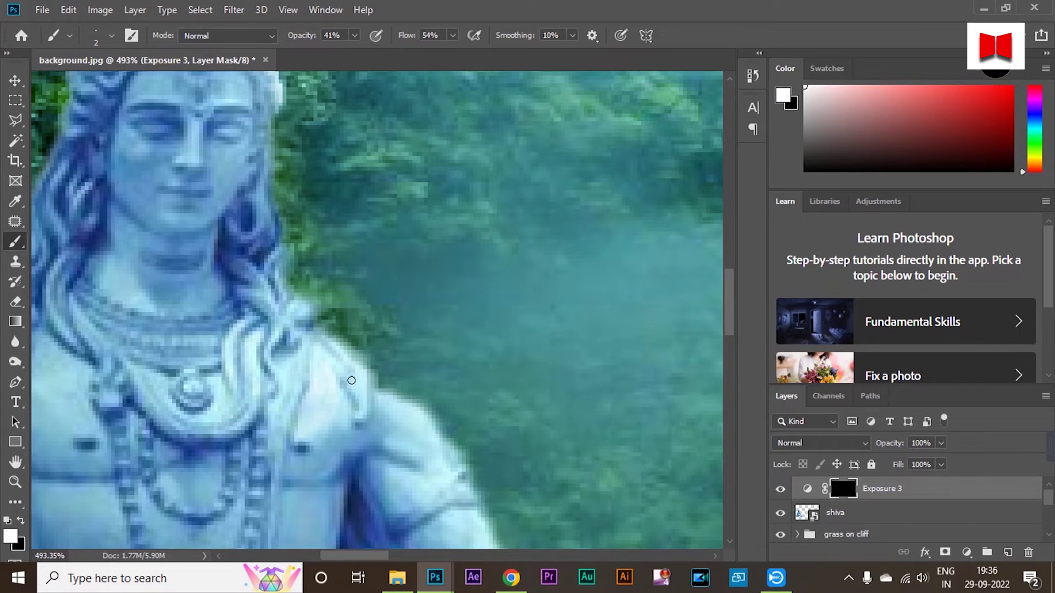
scroll(352, 380, down, 4)
scroll(409, 355, up, 3)
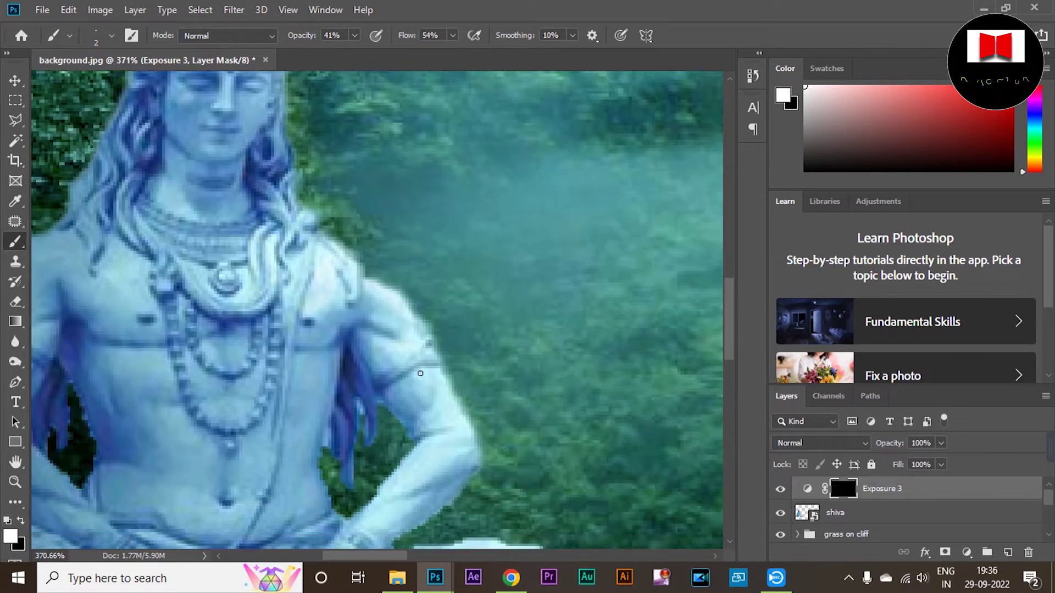
scroll(420, 374, down, 2)
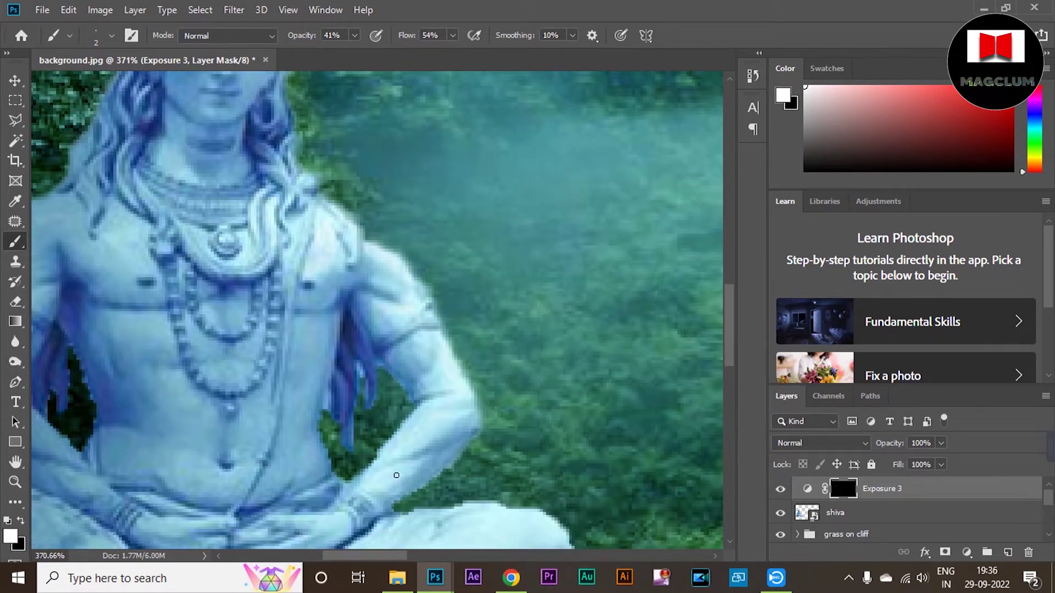
Brighten the statue's forearm and folded leg on the Exposure 3 mask, finishing with a 6 px brush at 11% opacity
scroll(396, 475, down, 4)
scroll(460, 424, up, 4)
mouse_move(463, 424)
mouse_down()
mouse_move(510, 418)
mouse_move(252, 525)
mouse_up()
scroll(252, 526, down, 3)
mouse_move(380, 395)
mouse_down()
mouse_move(172, 471)
mouse_move(211, 466)
mouse_move(110, 508)
mouse_up()
mouse_move(470, 333)
mouse_down()
mouse_move(444, 377)
mouse_move(293, 425)
mouse_up()
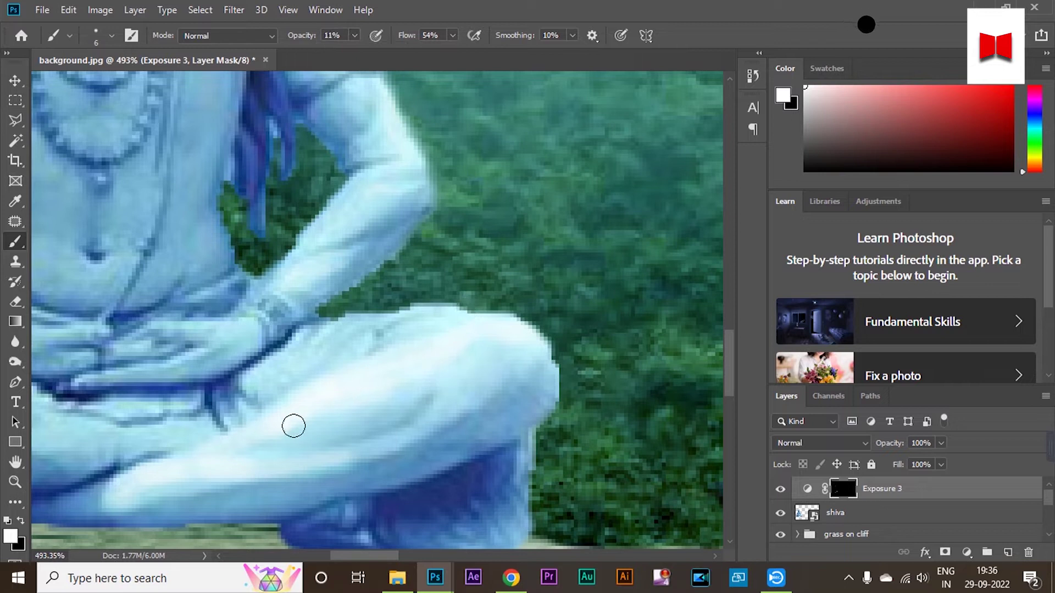
drag(380, 443, 467, 365)
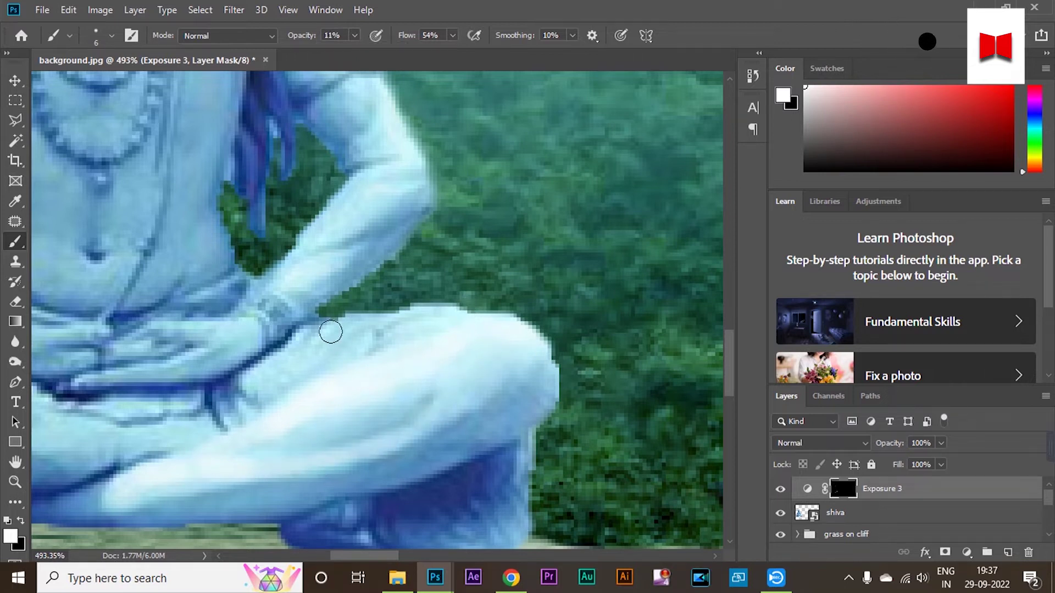
scroll(331, 332, down, 5)
scroll(384, 330, up, 5)
scroll(384, 330, down, 5)
scroll(268, 233, up, 5)
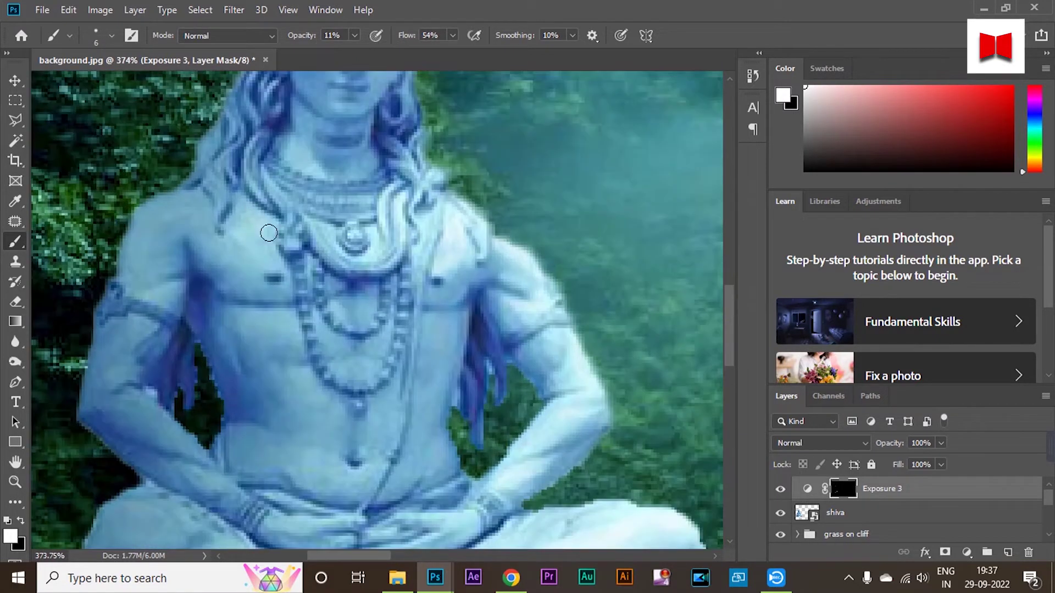
scroll(362, 258, down, 4)
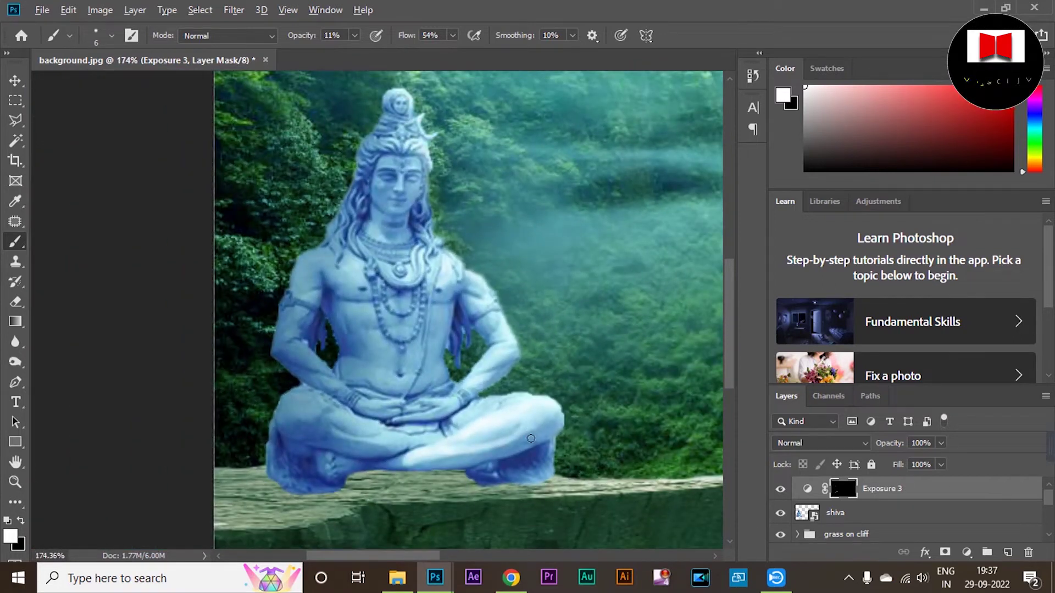
Rasterize the shiva layer and erase the leftover fringe around the statue's knees with a 3 px eraser
scroll(572, 428, up, 5)
click(803, 514)
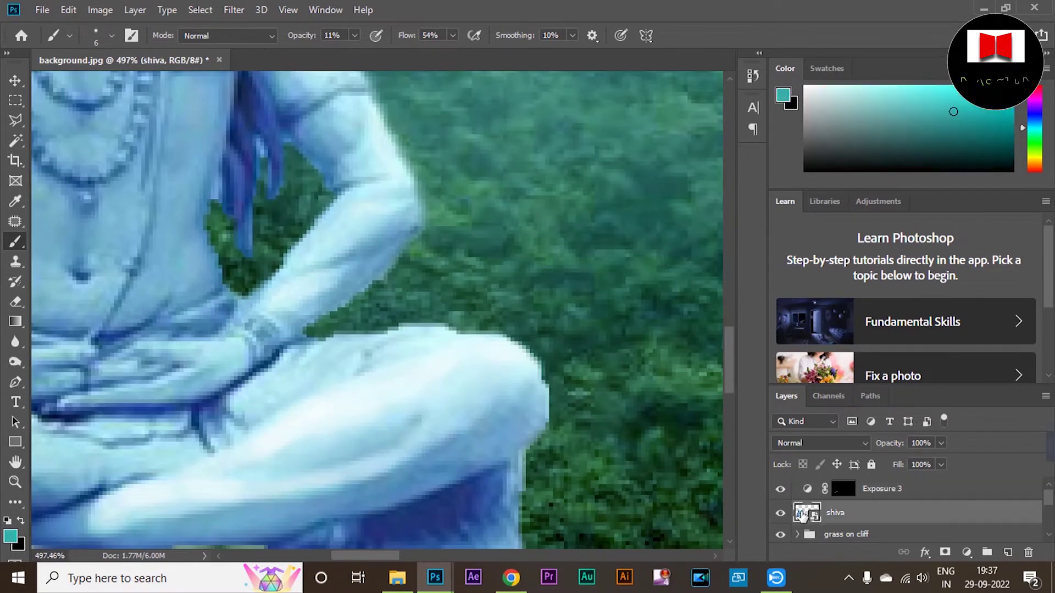
click(21, 300)
scroll(546, 383, up, 2)
drag(552, 373, 394, 302)
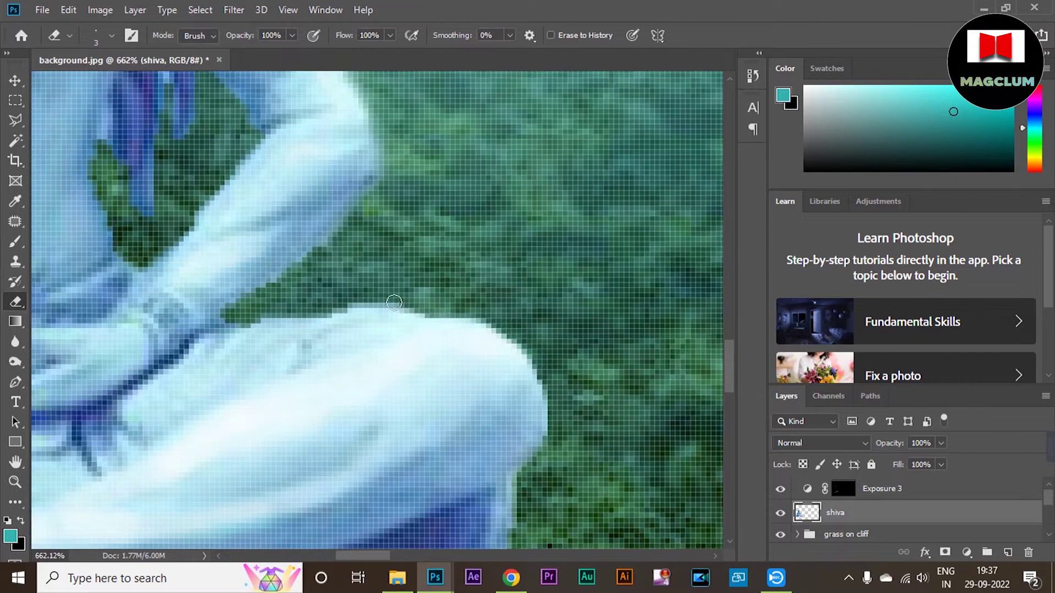
scroll(571, 424, down, 7)
scroll(147, 398, up, 8)
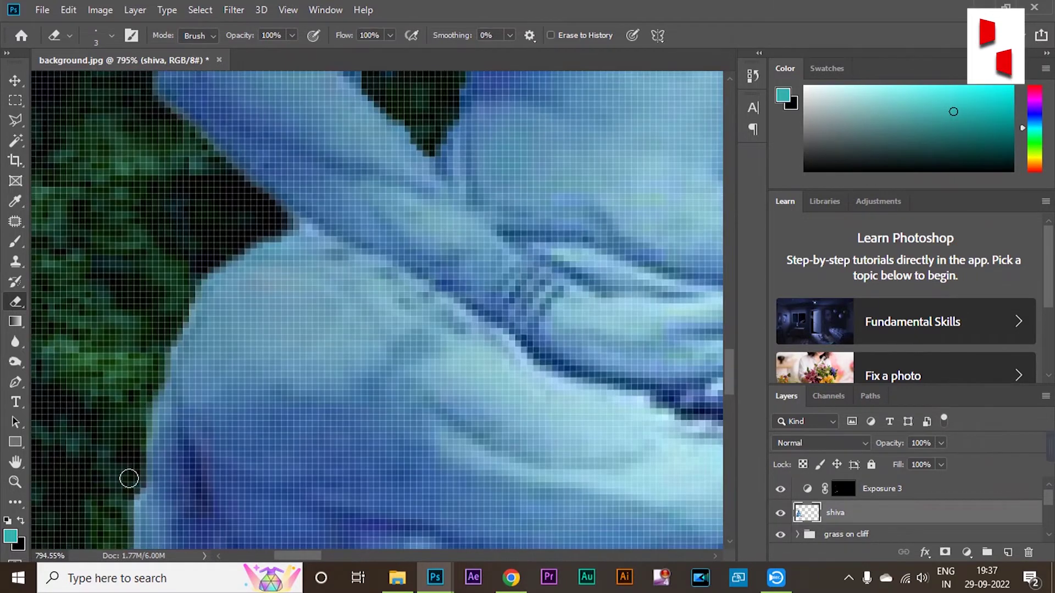
Erase leftover edge pixels in the gap between the statue's torso and its brightly lit arm with a 1 px eraser
scroll(236, 263, down, 8)
scroll(530, 188, up, 10)
key(bracketleft)
key(bracketleft)
mouse_move(519, 198)
mouse_down()
mouse_move(521, 160)
mouse_move(571, 125)
mouse_move(660, 144)
mouse_up()
scroll(516, 187, down, 6)
scroll(572, 173, up, 9)
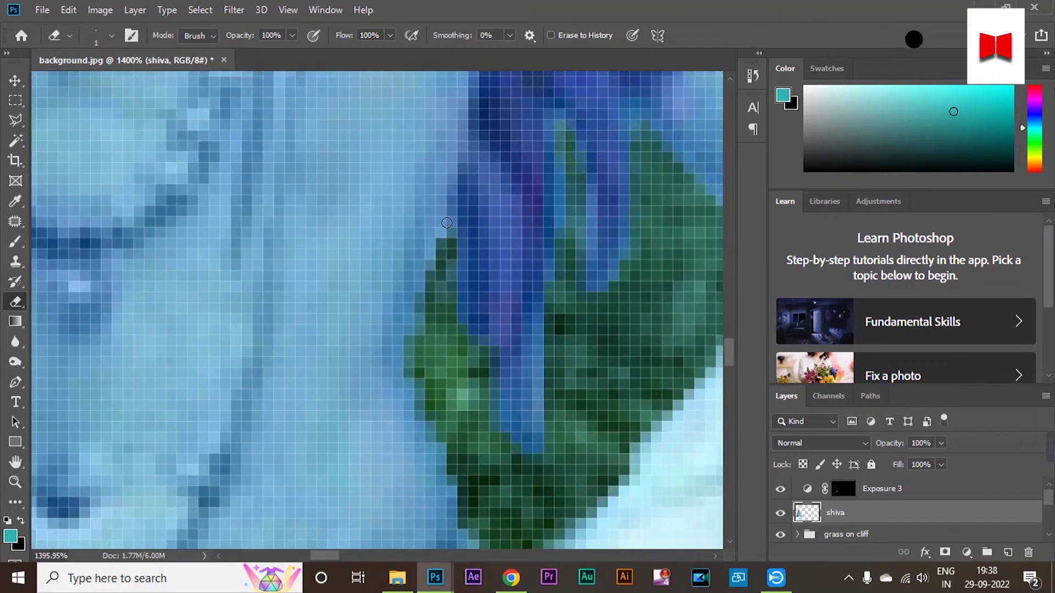
drag(452, 220, 419, 326)
Clean the edges of the gap between the statue's torso and its shaded arm with the 1 px eraser
scroll(440, 361, down, 10)
scroll(439, 361, down, 3)
scroll(292, 384, up, 8)
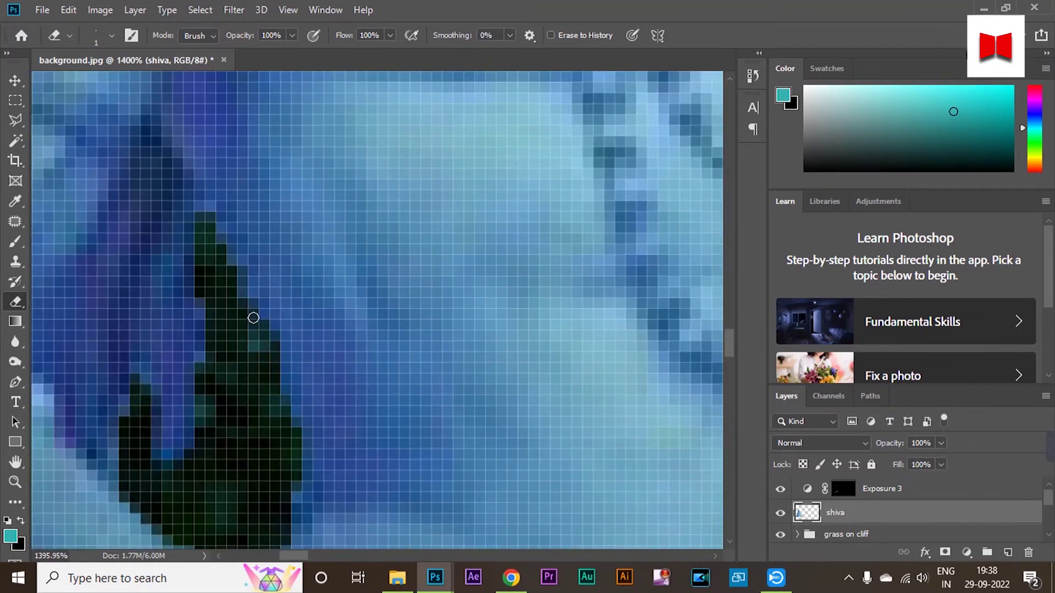
scroll(212, 483, down, 4)
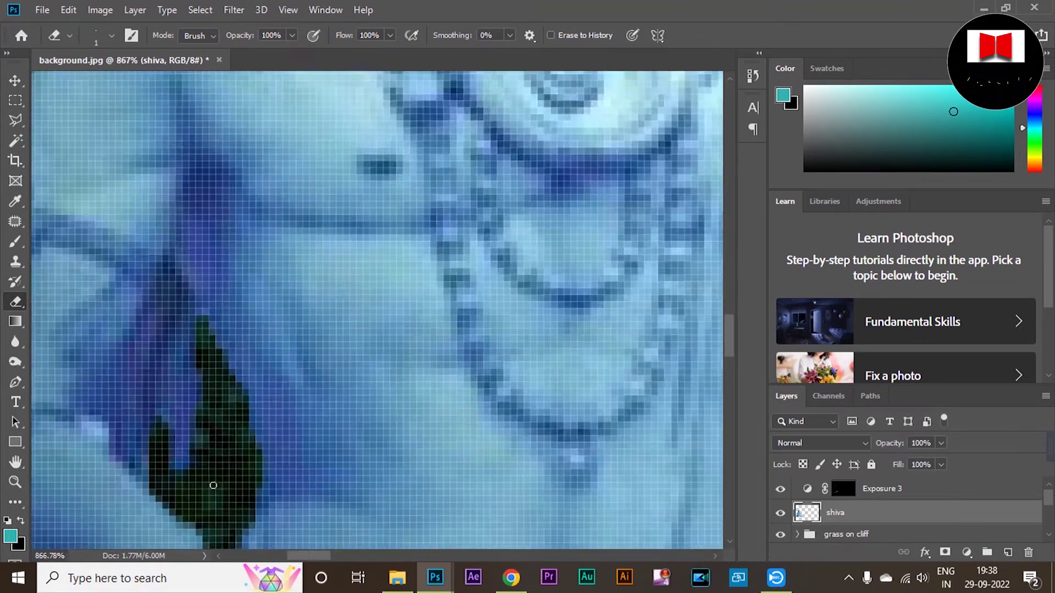
scroll(200, 419, up, 4)
scroll(322, 469, down, 6)
scroll(323, 468, up, 6)
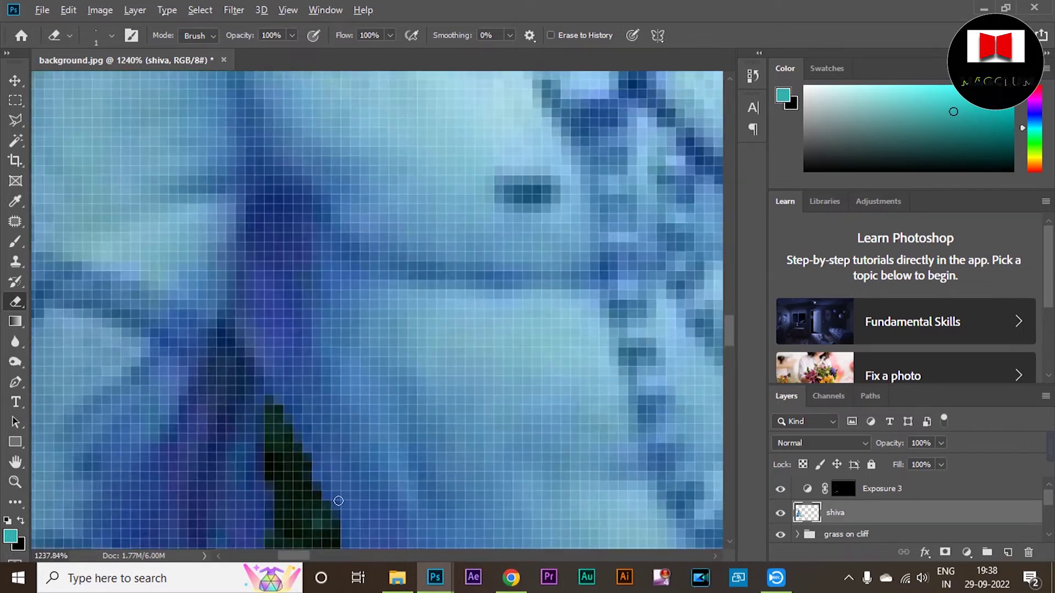
Add an Exposure adjustment layer above Exposure 3 and set its exposure to -3.01
scroll(338, 501, down, 10)
click(15, 80)
click(928, 490)
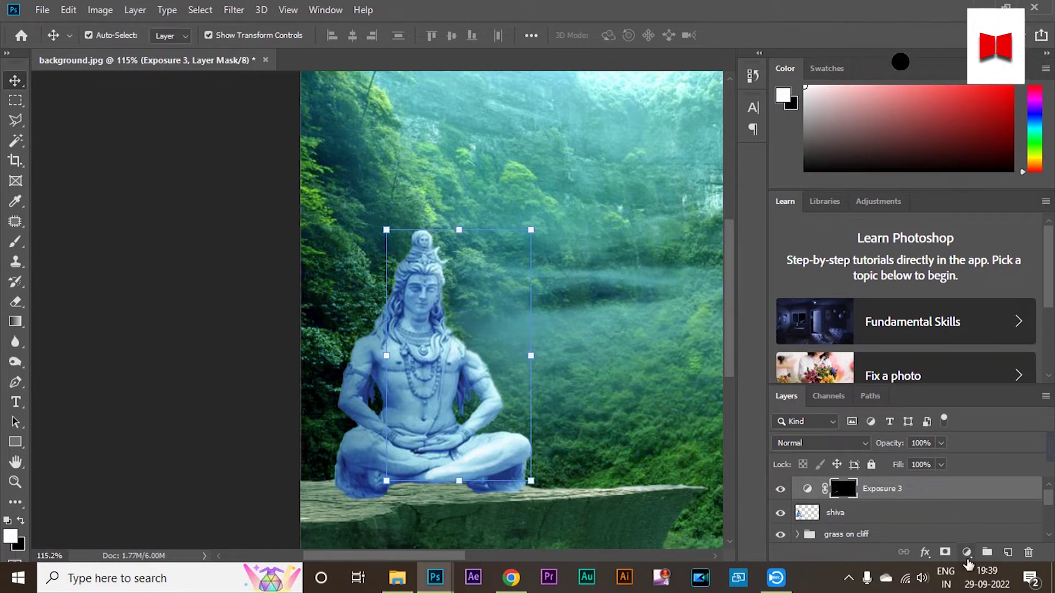
click(967, 554)
click(966, 373)
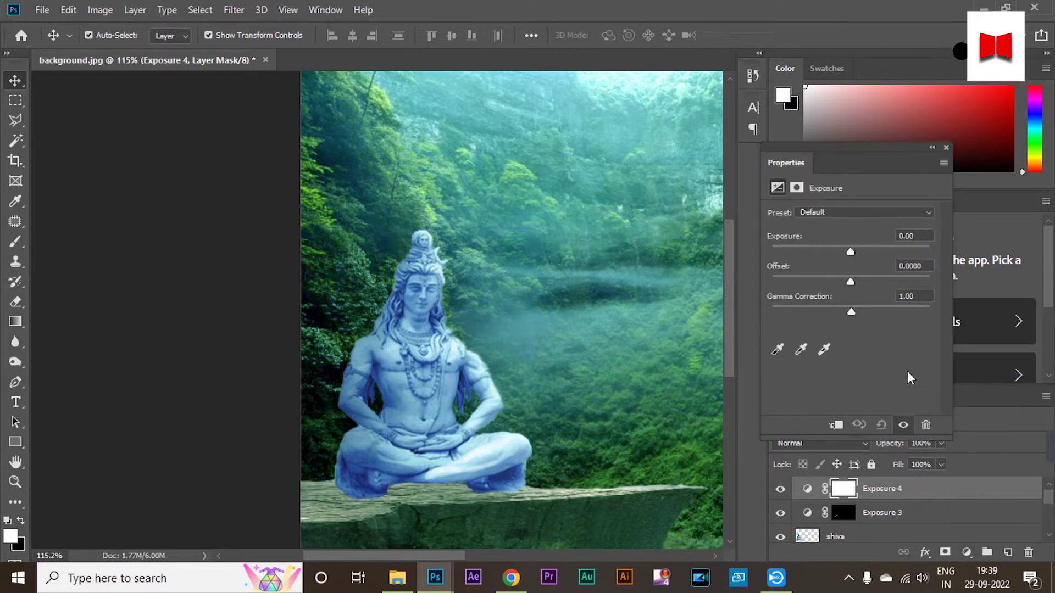
drag(845, 253, 813, 257)
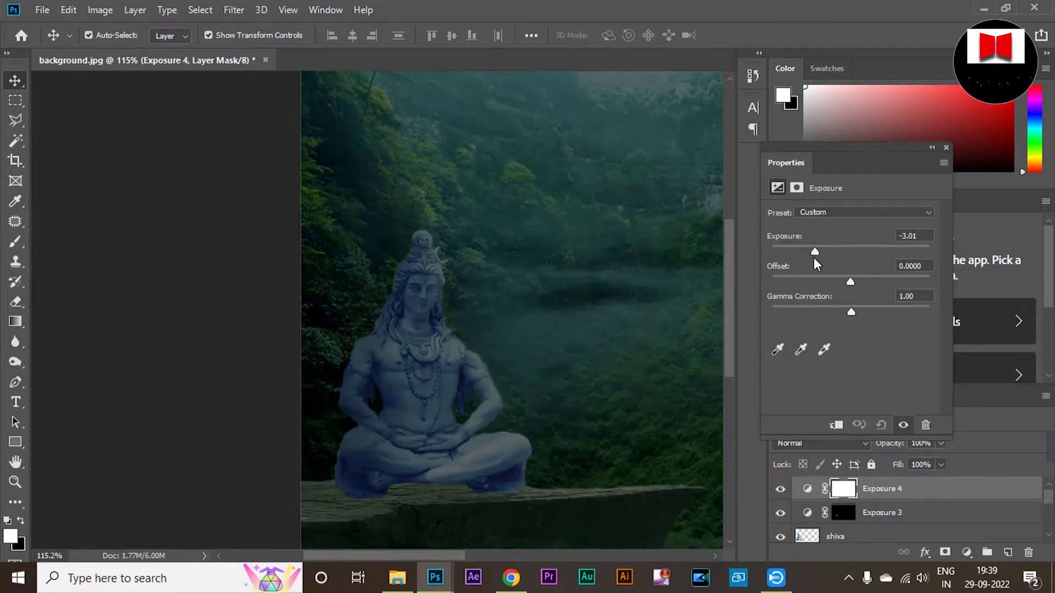
click(946, 148)
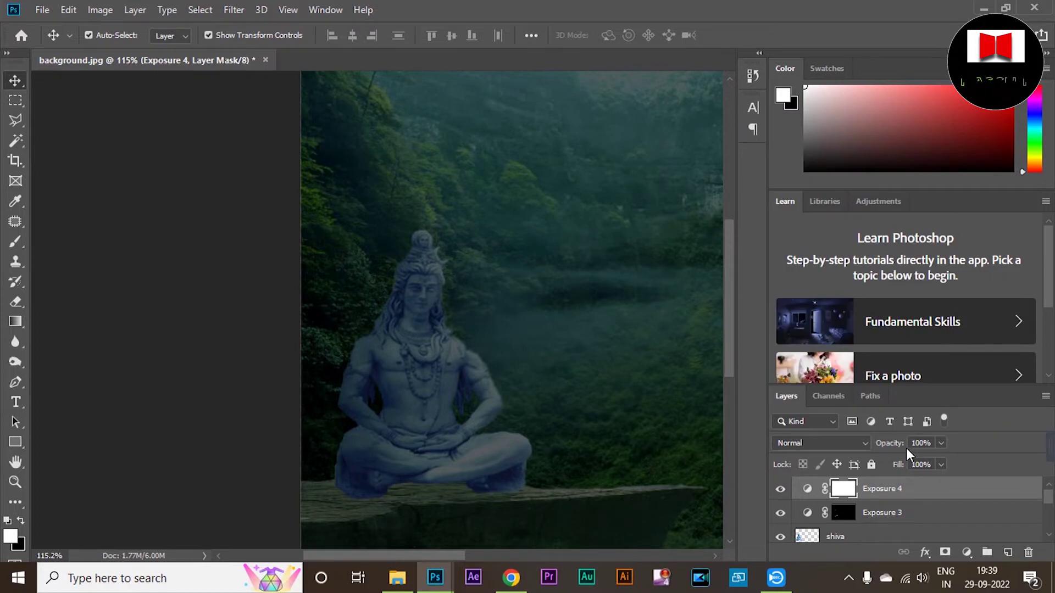
Clip Exposure 3 and Exposure 4 to the shiva layer and invert the Exposure 4 mask to black
click(912, 512)
key(ctrl+alt+g)
click(913, 492)
key(ctrl+alt+g)
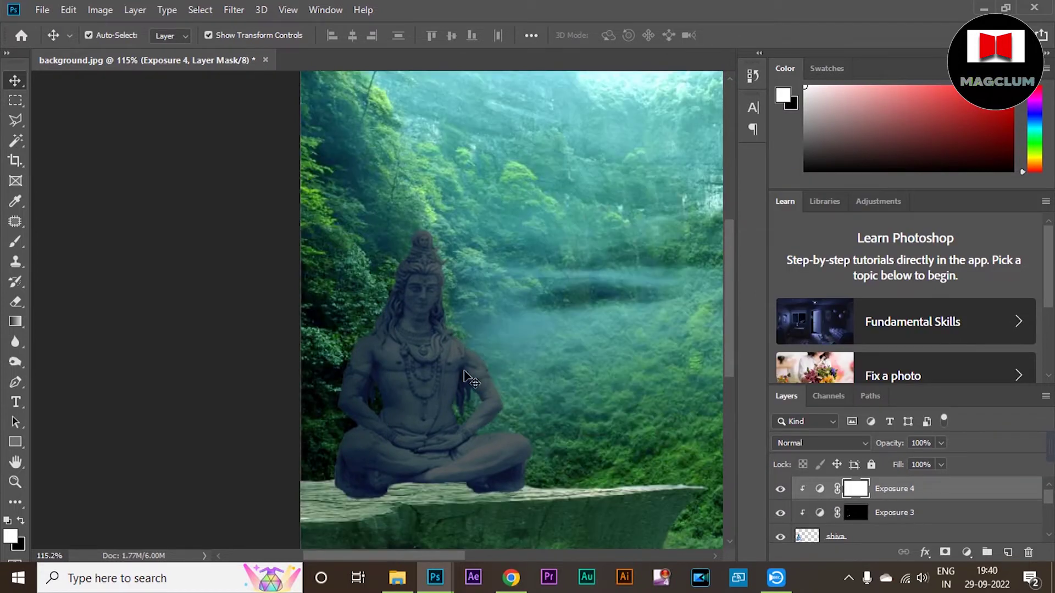
key(ctrl+i)
Darken the undersides of the statue's legs and its inner arm on the Exposure 4 mask with a white 10 px brush at 11% opacity
key(b)
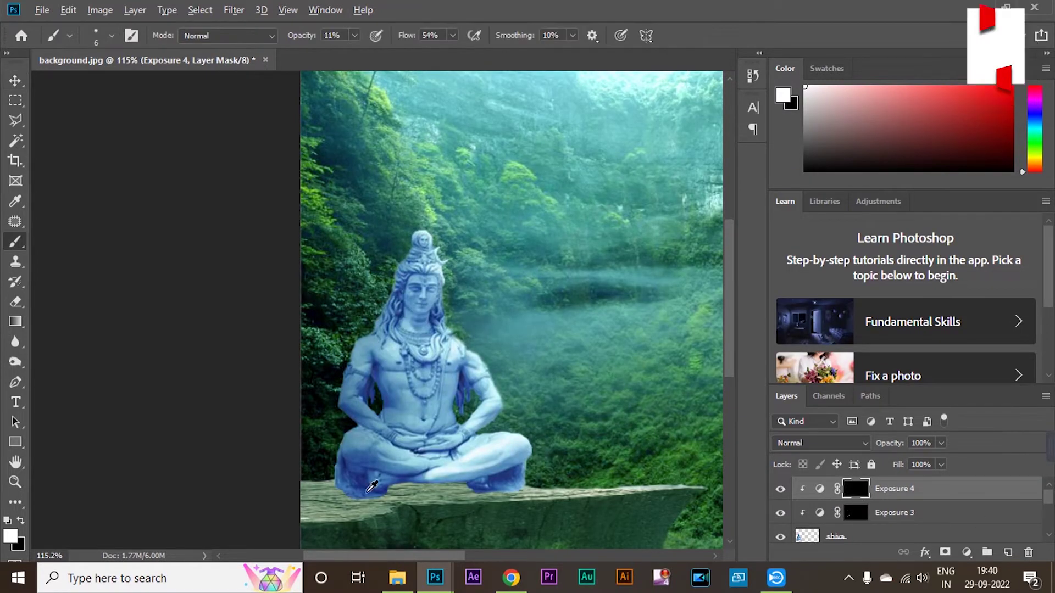
scroll(347, 475, up, 5)
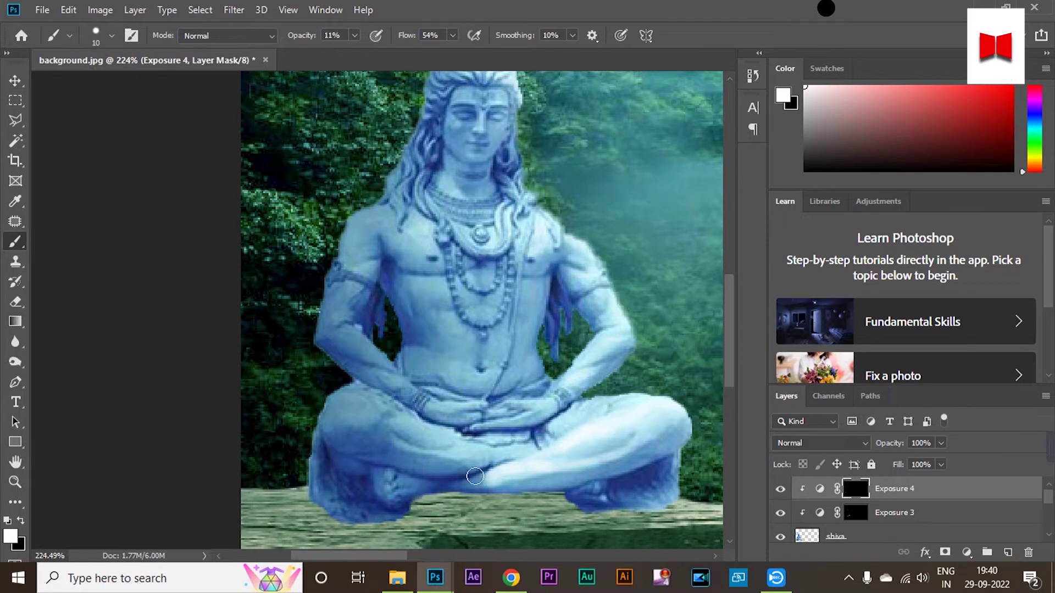
mouse_move(656, 475)
mouse_down()
mouse_move(431, 490)
mouse_move(673, 434)
mouse_move(350, 507)
mouse_up()
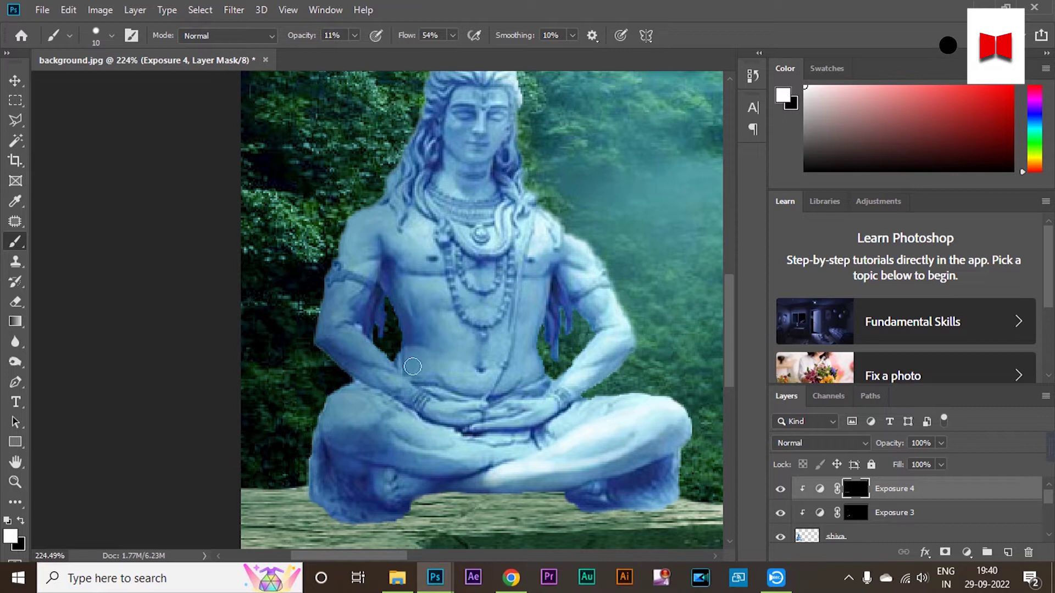
scroll(554, 393, up, 3)
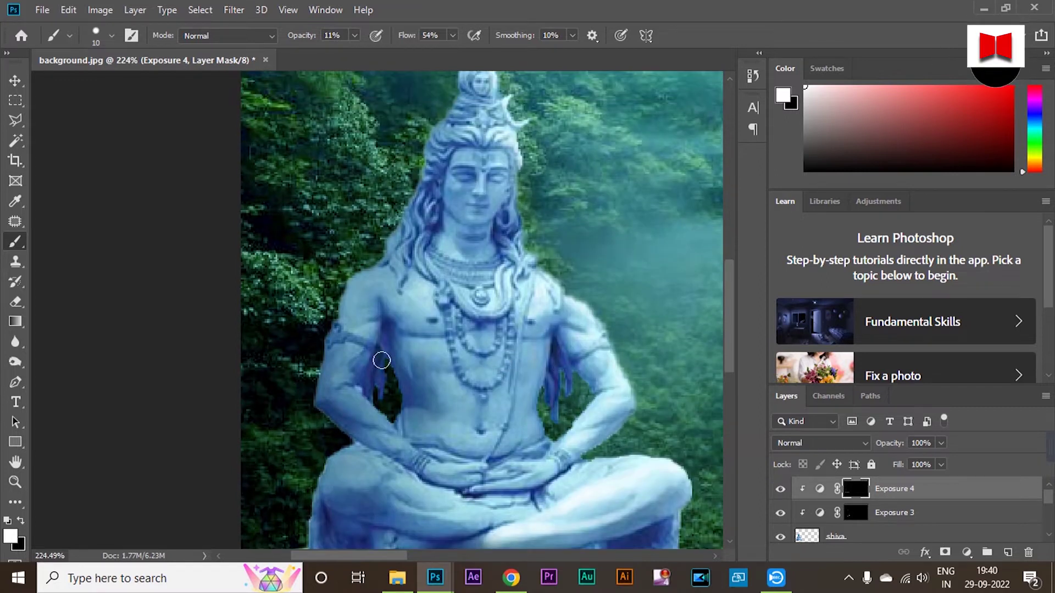
scroll(505, 236, up, 1)
key(bracketleft)
scroll(698, 442, down, 5)
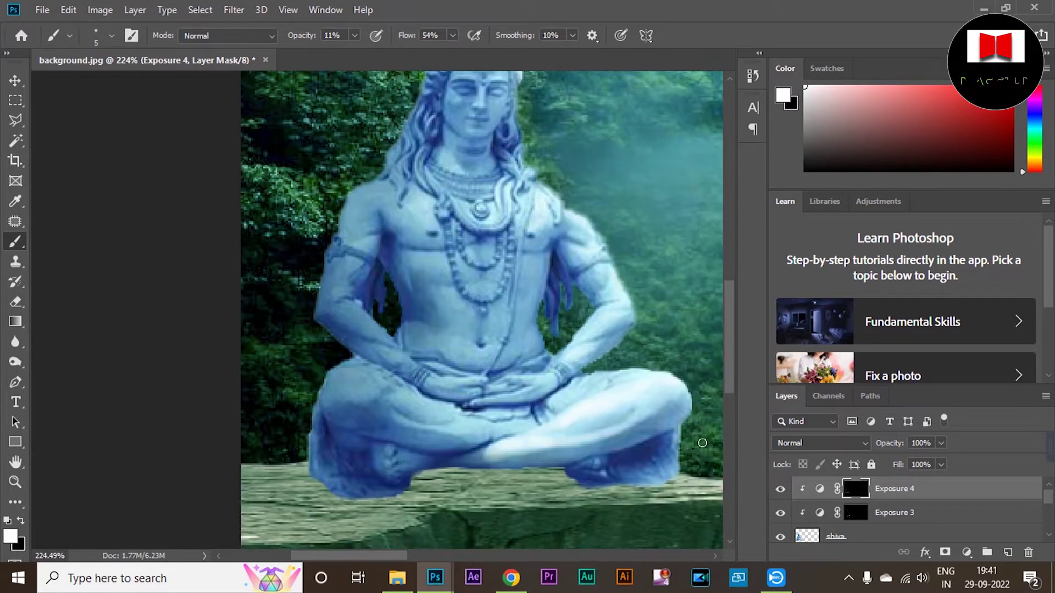
Clean the brightly lit shoulder edge on the shiva layer with a 2 px Clone Stamp
click(807, 535)
key(e)
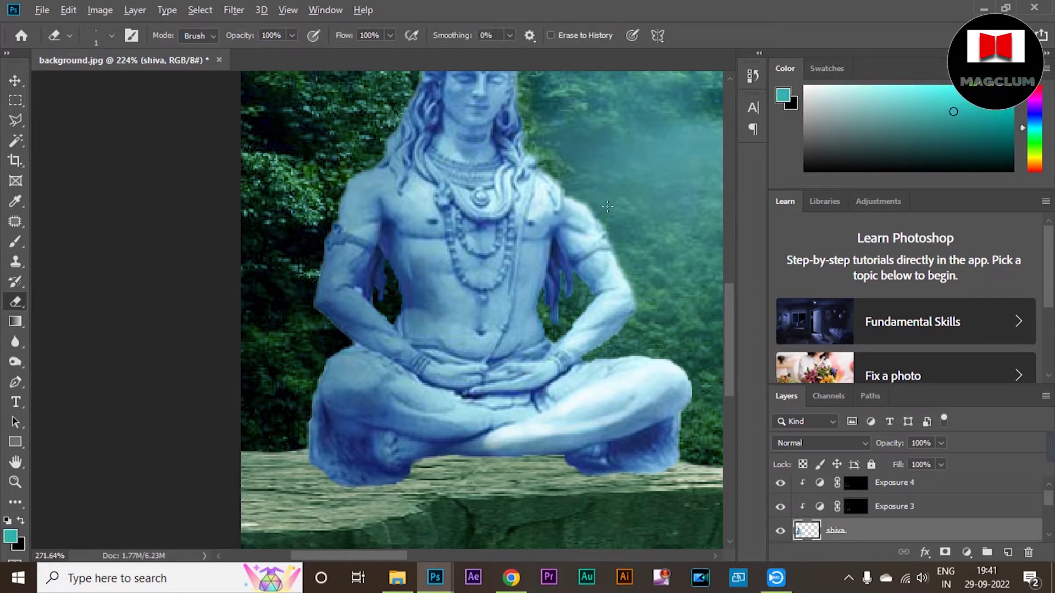
scroll(605, 205, up, 10)
scroll(528, 209, down, 3)
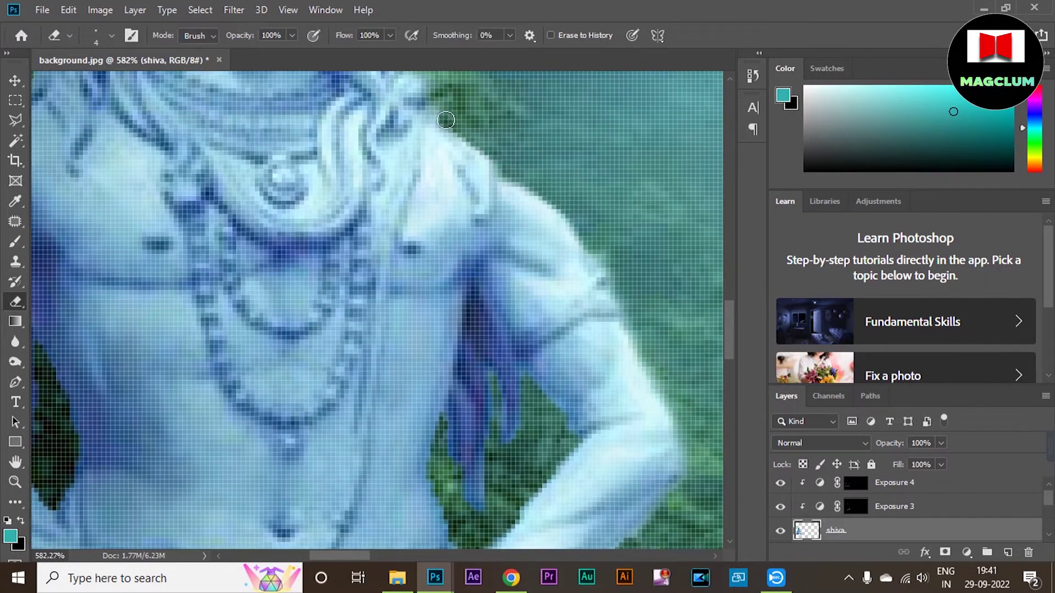
scroll(652, 317, down, 3)
scroll(652, 317, down, 2)
scroll(631, 276, up, 8)
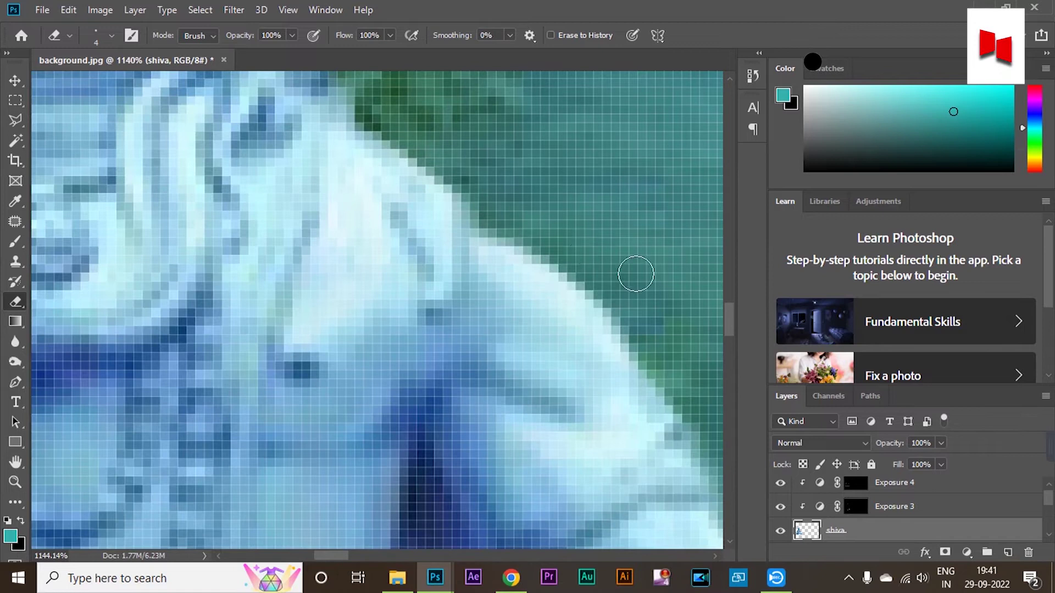
key(s)
drag(510, 256, 503, 251)
scroll(475, 222, down, 8)
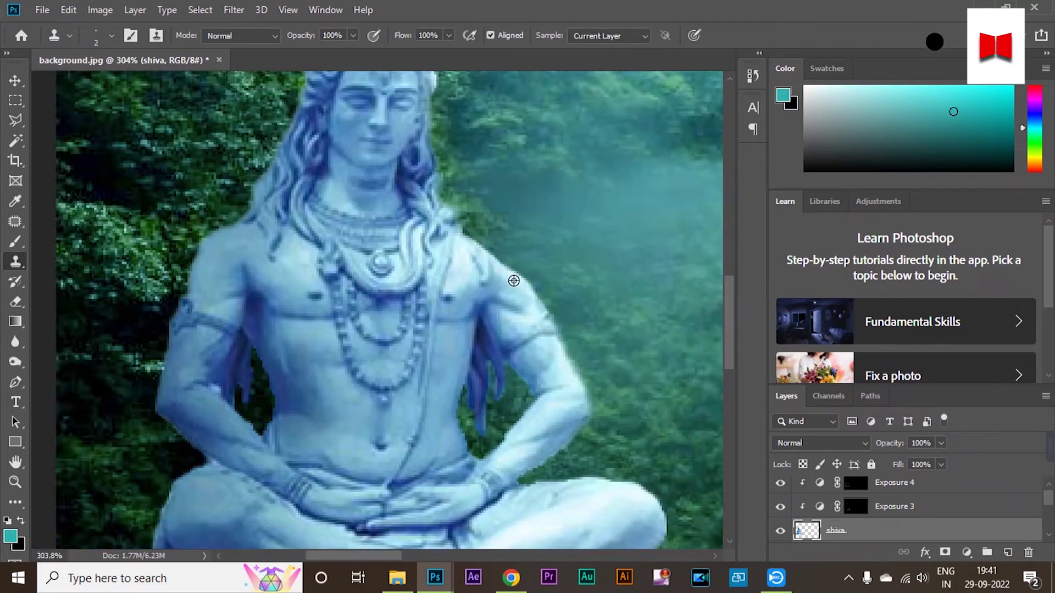
Add a clipped Exposure adjustment of -4.71 above Exposure 2 on the cliff and invert its mask
key(v)
scroll(572, 265, down, 2)
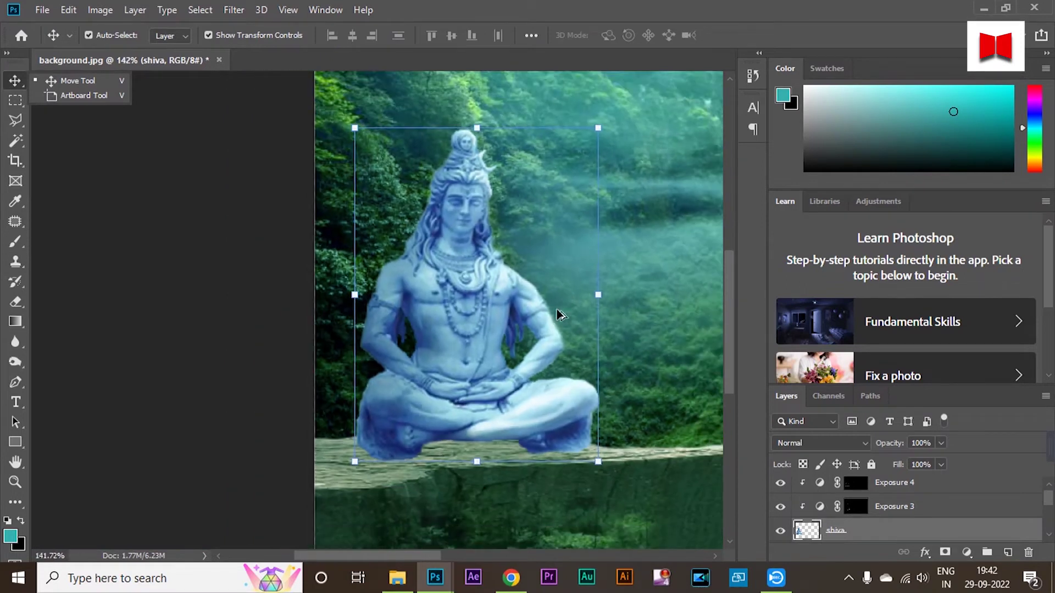
scroll(873, 529, down, 5)
click(873, 528)
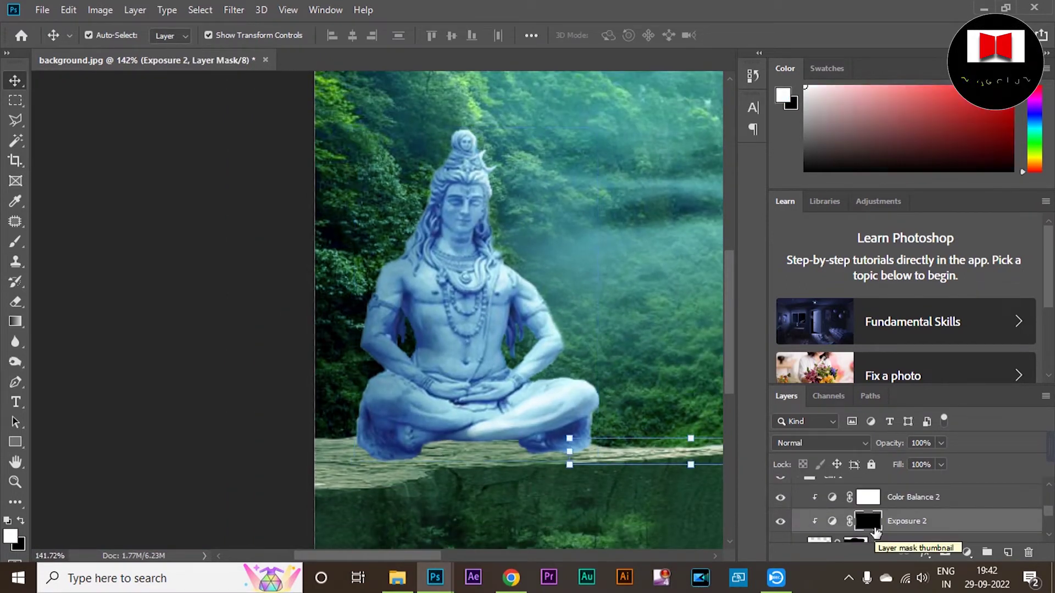
click(990, 551)
click(942, 351)
drag(850, 249, 802, 248)
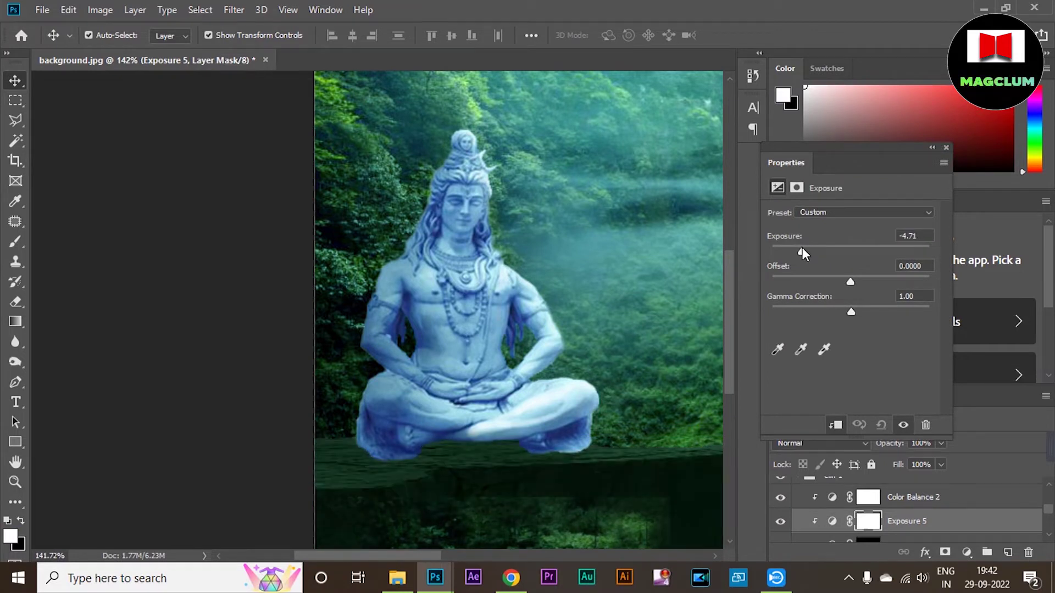
click(946, 148)
key(ctrl+i)
Paint a contact shadow on the cliff beneath the statue with a 9 px brush at 87% opacity
key(b)
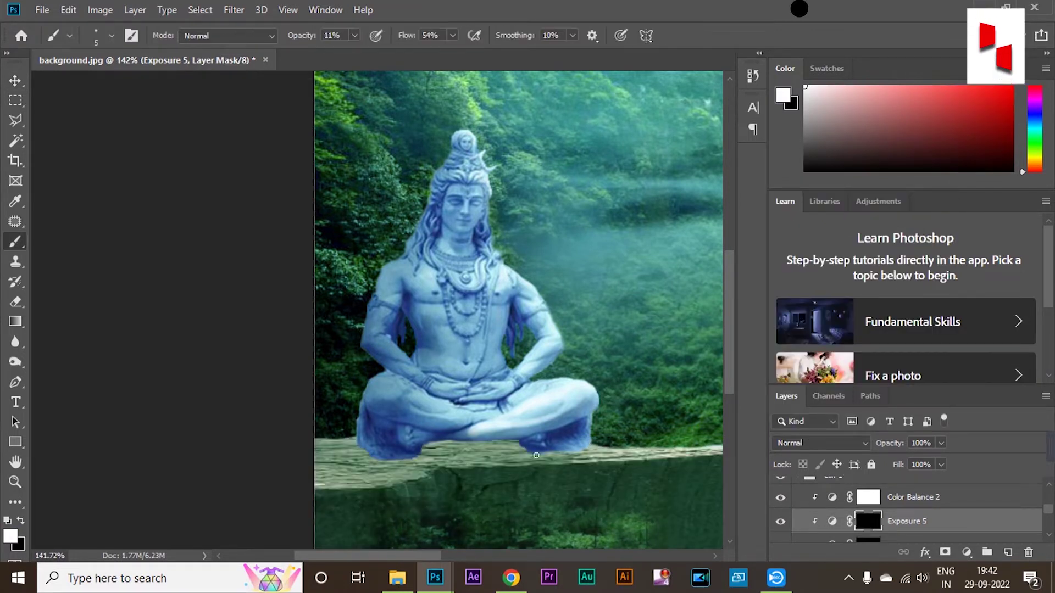
scroll(488, 443, up, 4)
click(355, 35)
click(411, 52)
key(ctrl+z)
mouse_move(391, 439)
mouse_down()
mouse_move(370, 432)
mouse_move(438, 429)
mouse_move(602, 461)
mouse_move(417, 440)
mouse_move(257, 467)
mouse_move(223, 460)
mouse_move(358, 462)
mouse_up()
Lower the exposure of Exposure 5 further and extend the contact shadow on its mask along the statue's base
double_click(832, 521)
drag(800, 252, 790, 254)
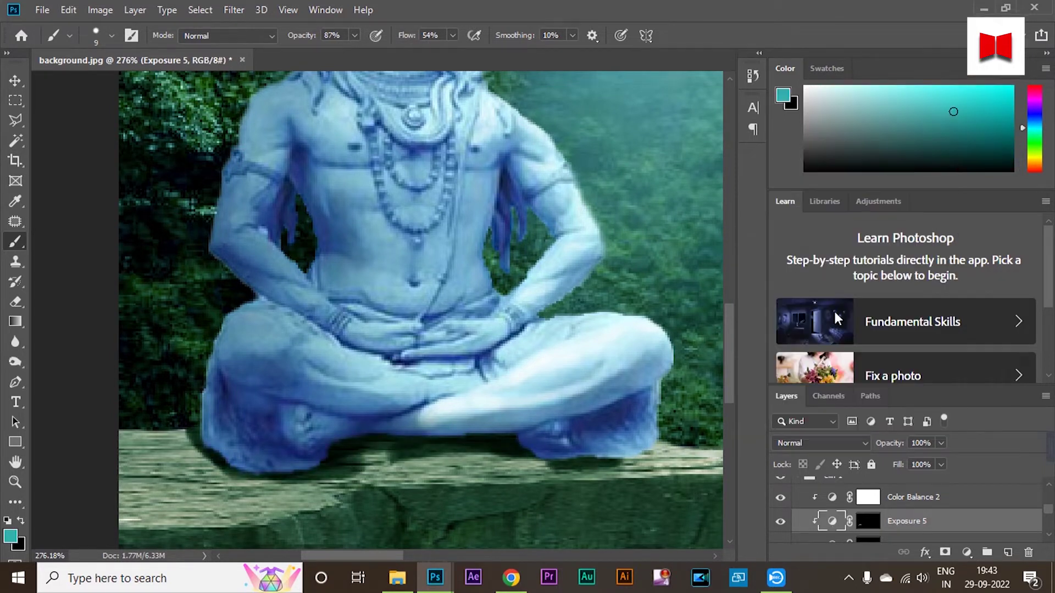
click(868, 520)
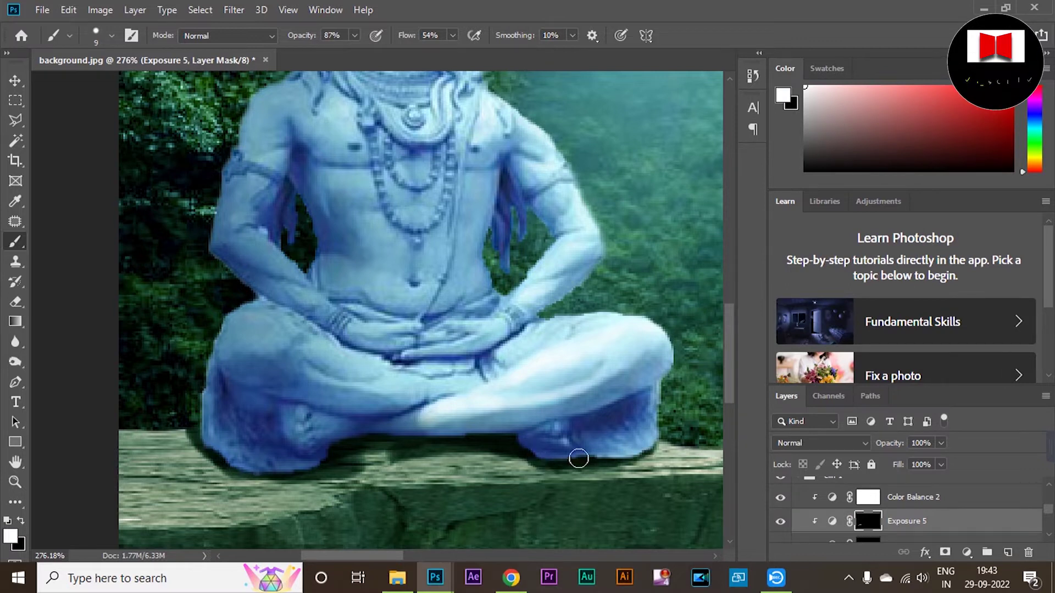
mouse_move(208, 434)
mouse_down()
mouse_move(241, 464)
mouse_move(233, 457)
mouse_move(308, 469)
mouse_up()
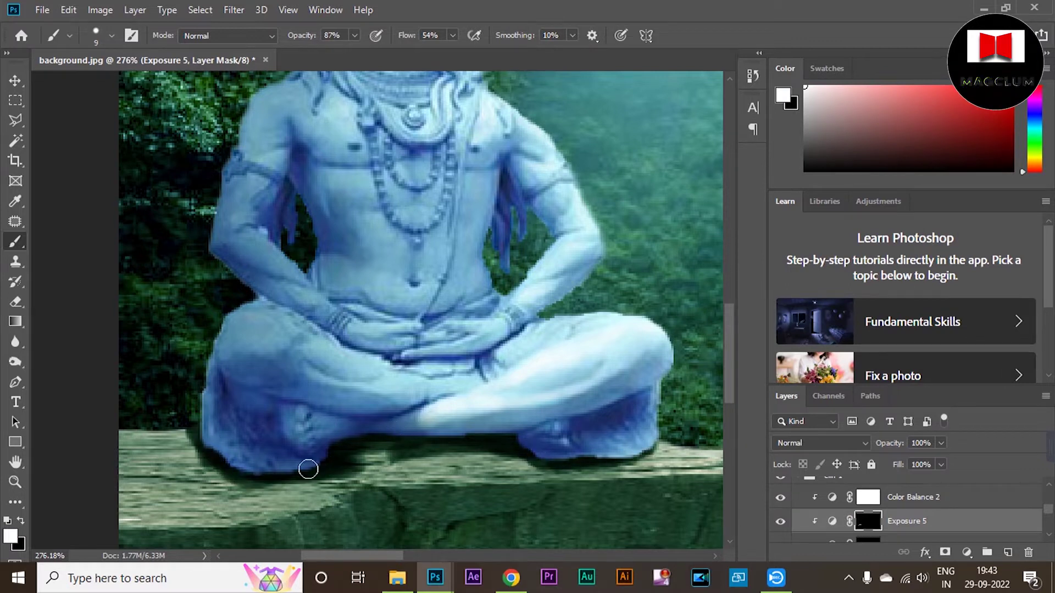
Shade the cliff top around and below the statue on the Exposure 5 mask with a larger brush at 35% opacity
click(355, 36)
drag(358, 53, 317, 53)
click(217, 412)
key(bracketright)
key(bracketright)
key(bracketright)
mouse_move(179, 451)
mouse_down()
mouse_move(230, 490)
mouse_move(365, 475)
mouse_move(579, 482)
mouse_move(625, 471)
mouse_move(131, 481)
mouse_move(154, 474)
mouse_up()
scroll(193, 478, down, 1)
scroll(197, 478, down, 5)
drag(275, 442, 335, 436)
mouse_move(272, 461)
mouse_down()
mouse_move(161, 450)
mouse_move(188, 430)
mouse_move(153, 427)
mouse_move(156, 459)
mouse_up()
scroll(218, 485, down, 1)
scroll(237, 476, down, 2)
mouse_move(282, 373)
mouse_down()
mouse_move(466, 358)
mouse_move(362, 397)
mouse_move(275, 398)
mouse_up()
Extend the cliff shading with a 40 px brush at 35% opacity and lower the exposure of Exposure 5 slightly further
key(bracketright)
key(bracketright)
key(bracketright)
key(bracketright)
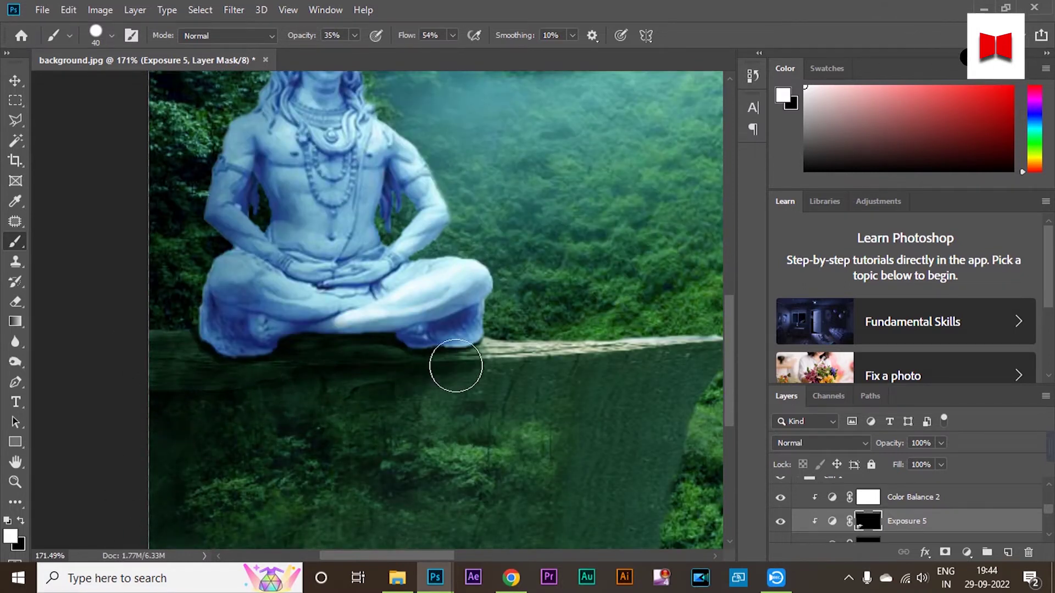
scroll(280, 525, down, 3)
double_click(832, 520)
drag(785, 250, 784, 252)
Add a clipped Levels adjustment above Exposure 5 with the black input level at 34 and invert its mask
click(967, 553)
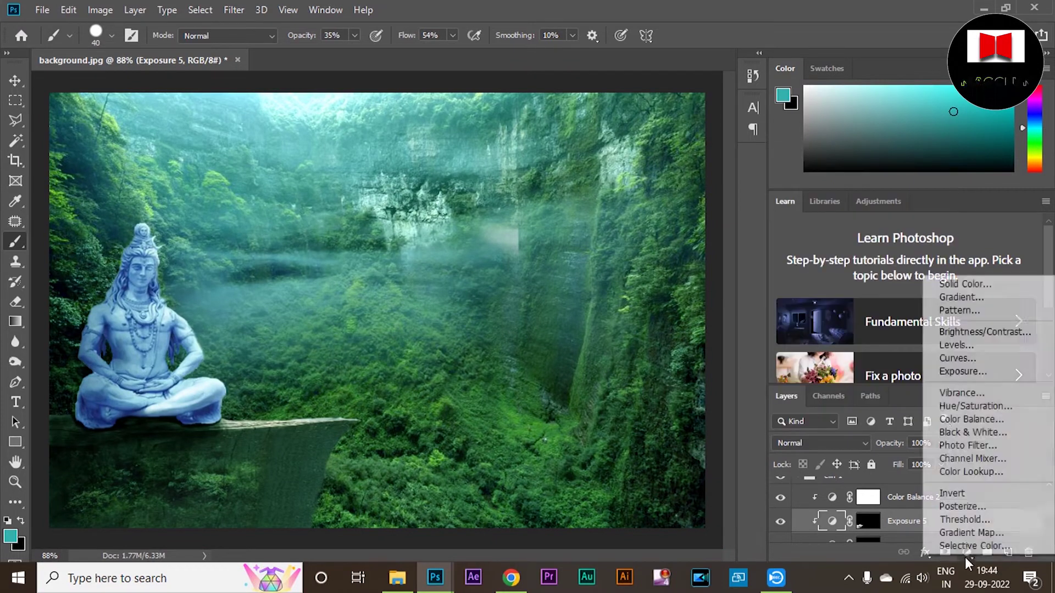
click(953, 345)
drag(792, 327, 812, 322)
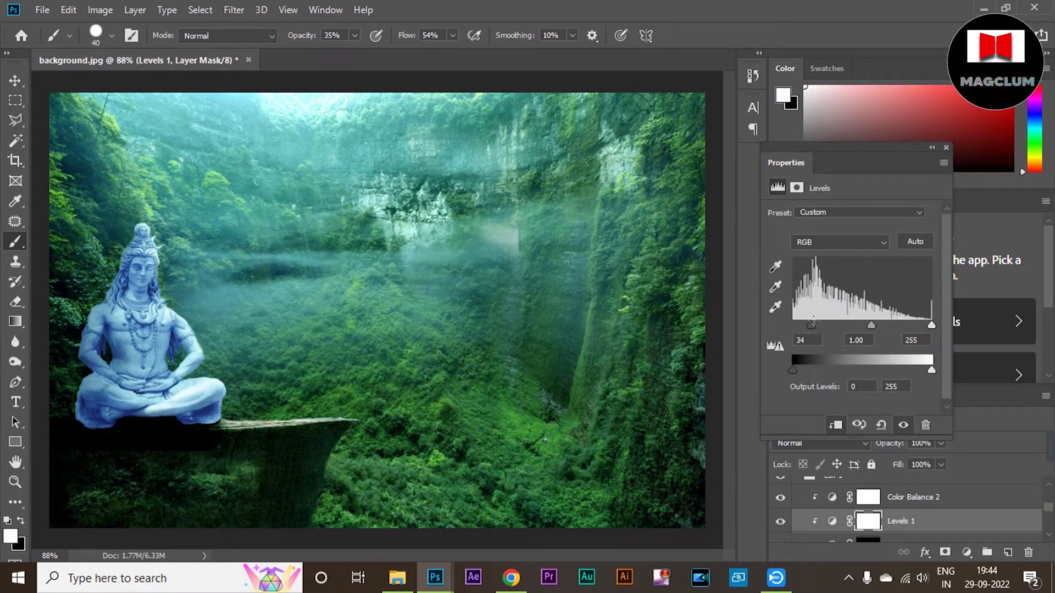
click(946, 148)
key(ctrl+i)
Deepen the shadow on the cliff beneath the statue on the Levels 1 mask with a 20 px brush at 35% opacity
scroll(161, 427, up, 3)
key(bracketleft)
key(bracketleft)
key(bracketleft)
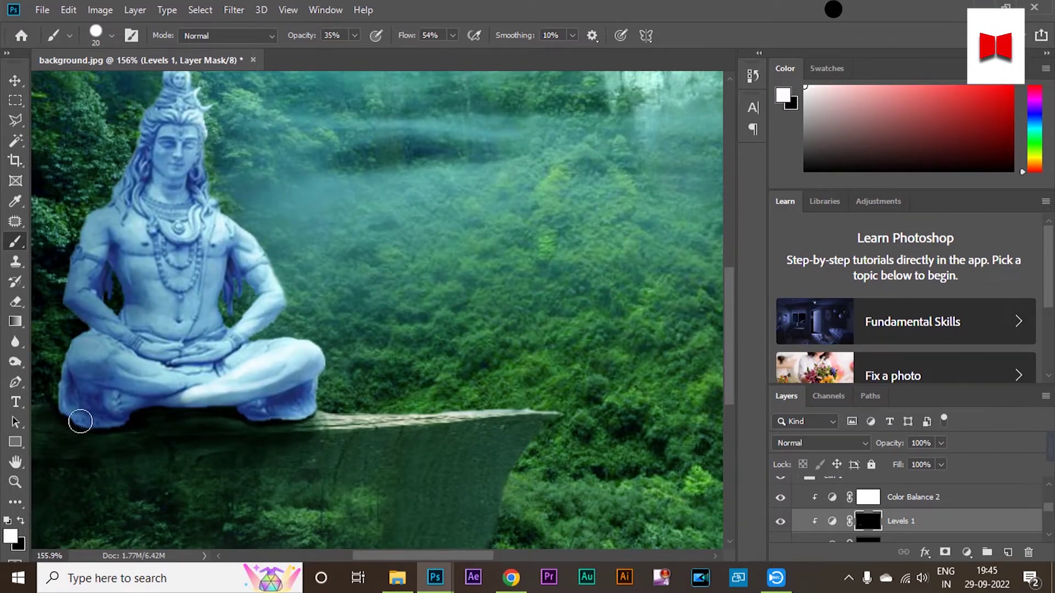
scroll(62, 422, down, 3)
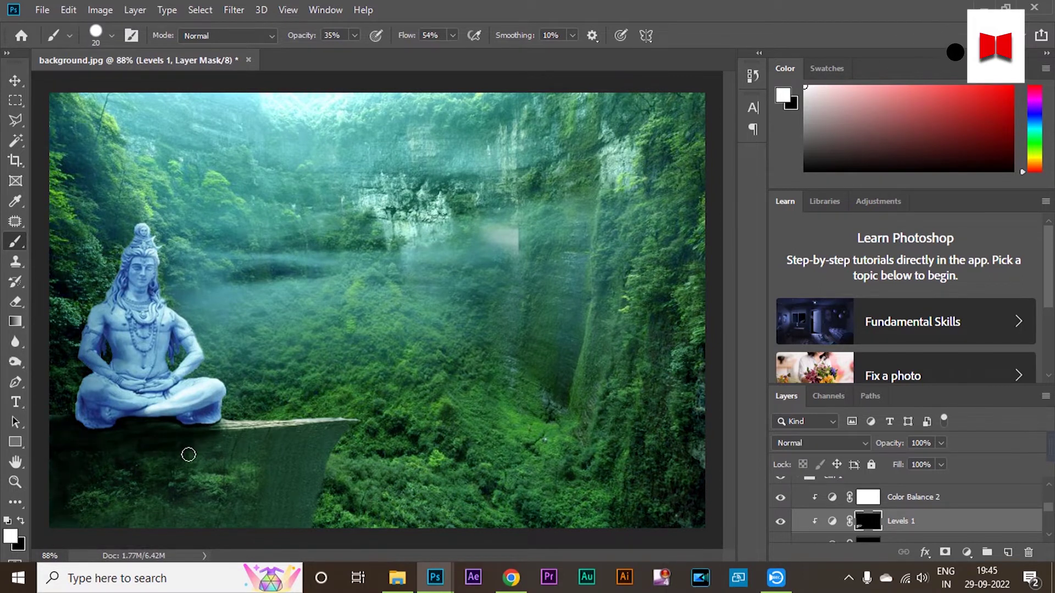
Compare the image with the Levels 1 layer hidden and shown, and deselect all layers
scroll(189, 454, down, 1)
click(15, 80)
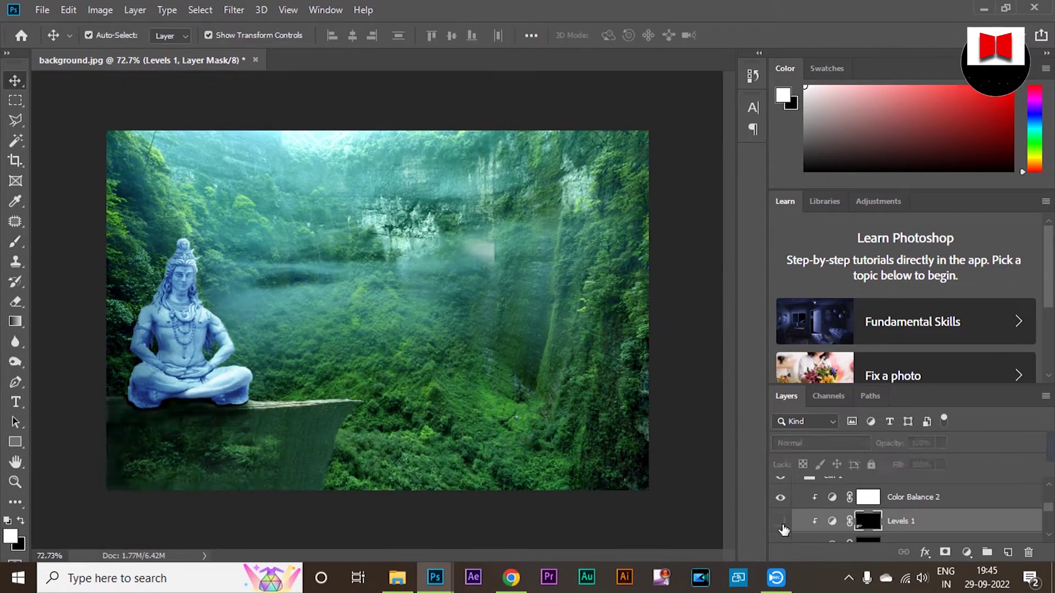
click(688, 393)
scroll(671, 429, down, 1)
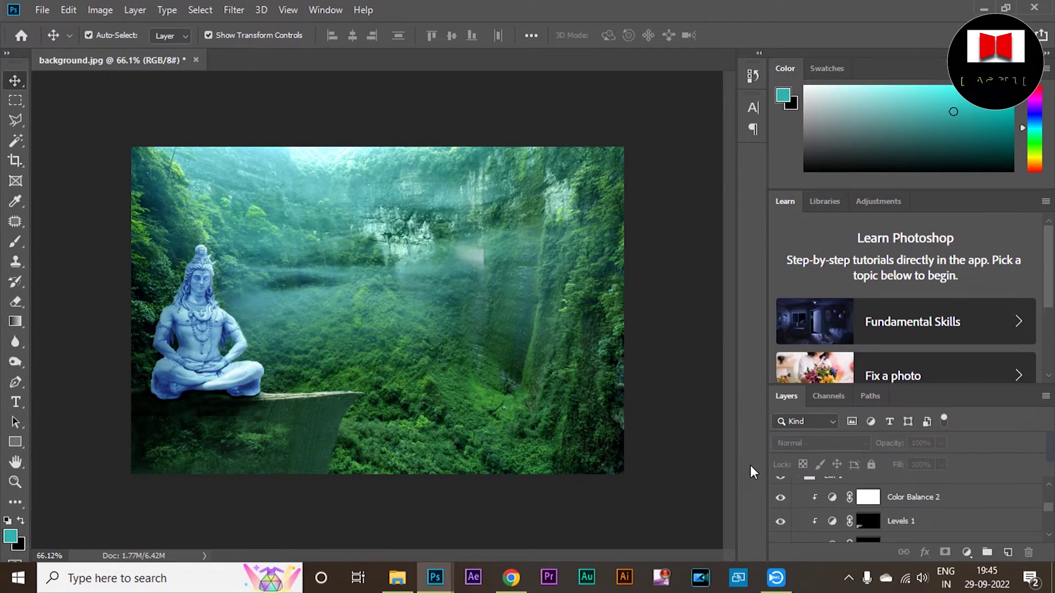
Add a Curves adjustment with a darkening curve above Exposure 4, clip it to the statue, and invert its mask
scroll(890, 519, up, 1)
scroll(892, 521, up, 3)
click(848, 536)
click(966, 552)
click(956, 353)
drag(873, 304, 886, 312)
click(945, 147)
scroll(933, 490, down, 1)
drag(862, 510, 904, 489)
key(ctrl+i)
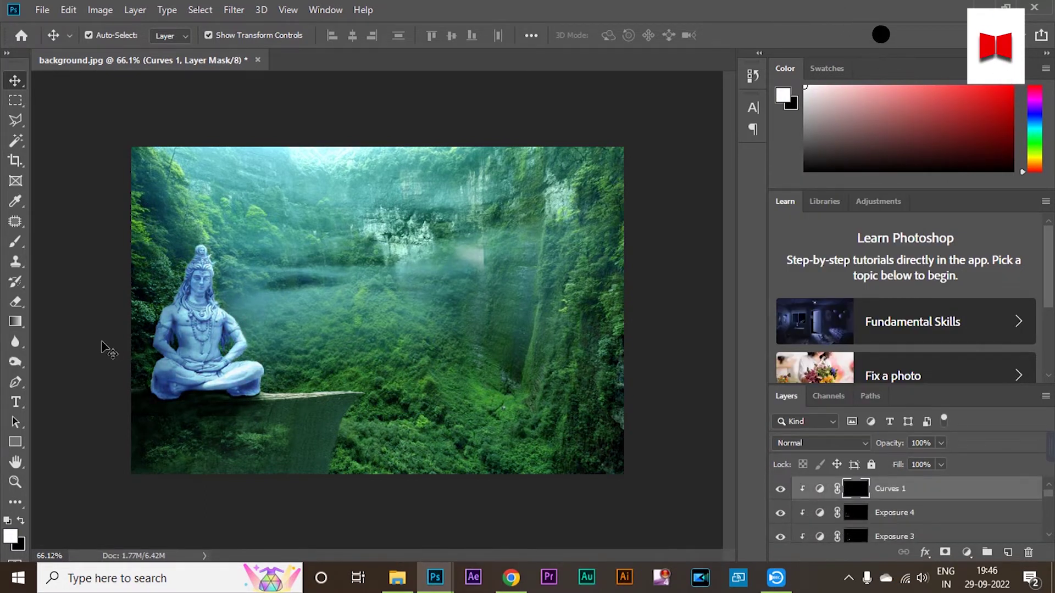
Darken the statue's shaded side on the Curves 1 mask with a 20 px brush at 35% opacity
key(b)
scroll(105, 349, up, 5)
mouse_move(305, 289)
mouse_down()
mouse_move(295, 337)
mouse_move(326, 340)
mouse_move(351, 434)
mouse_move(302, 451)
mouse_move(289, 470)
mouse_move(307, 532)
mouse_move(324, 466)
mouse_move(398, 498)
mouse_move(351, 362)
mouse_move(337, 261)
mouse_move(407, 120)
mouse_move(379, 253)
mouse_move(323, 294)
mouse_move(314, 329)
mouse_move(355, 348)
mouse_move(400, 445)
mouse_up()
scroll(496, 534, down, 3)
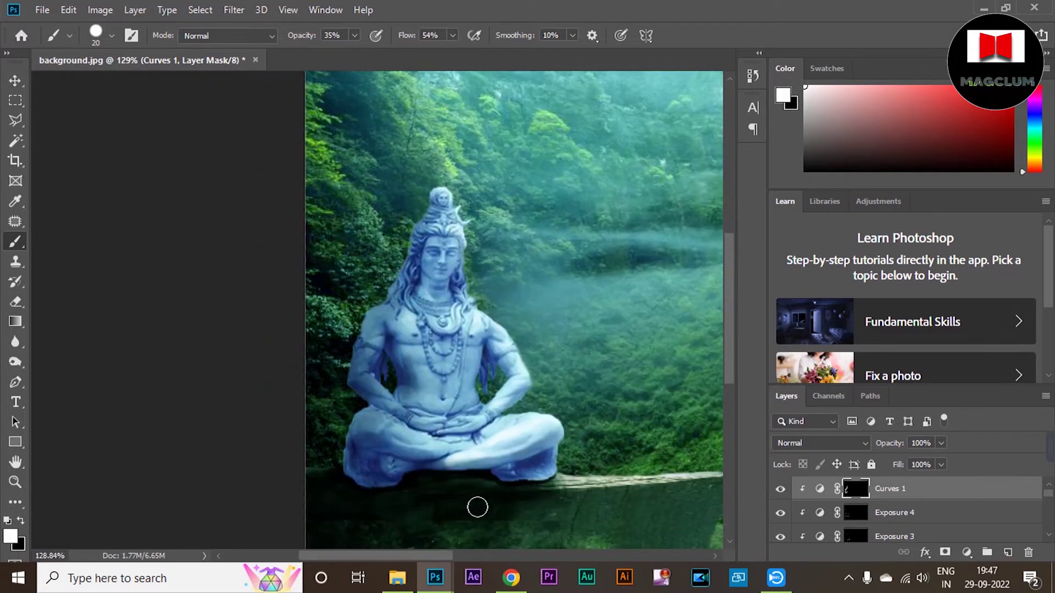
Add a clipped Color Balance adjustment to the statue with midtones at red +38, green +100 and blue +5
click(966, 552)
click(945, 421)
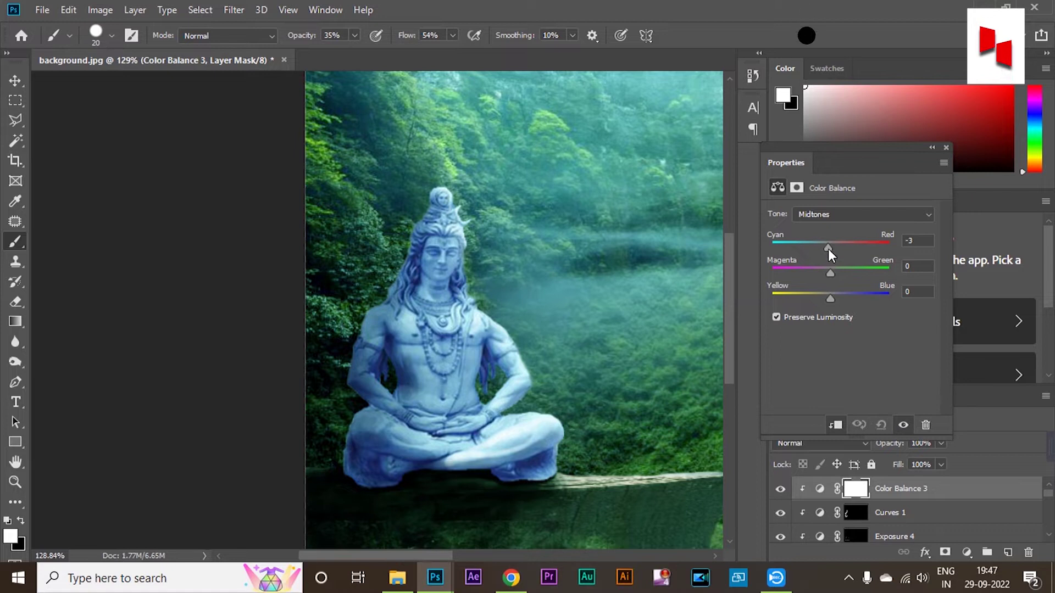
drag(830, 273, 889, 274)
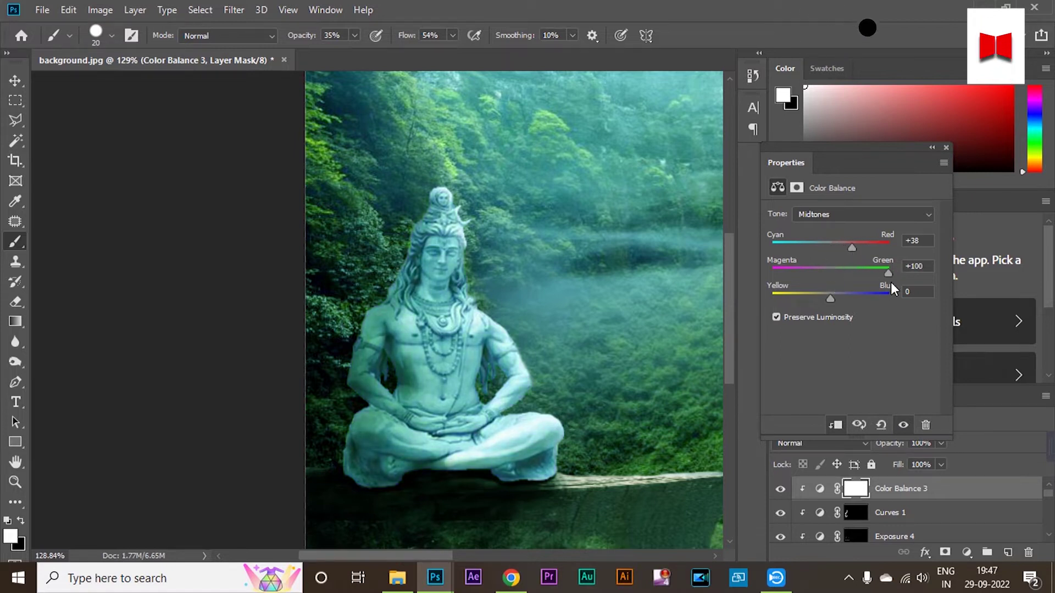
mouse_move(822, 301)
mouse_down()
mouse_move(842, 292)
mouse_move(833, 300)
mouse_up()
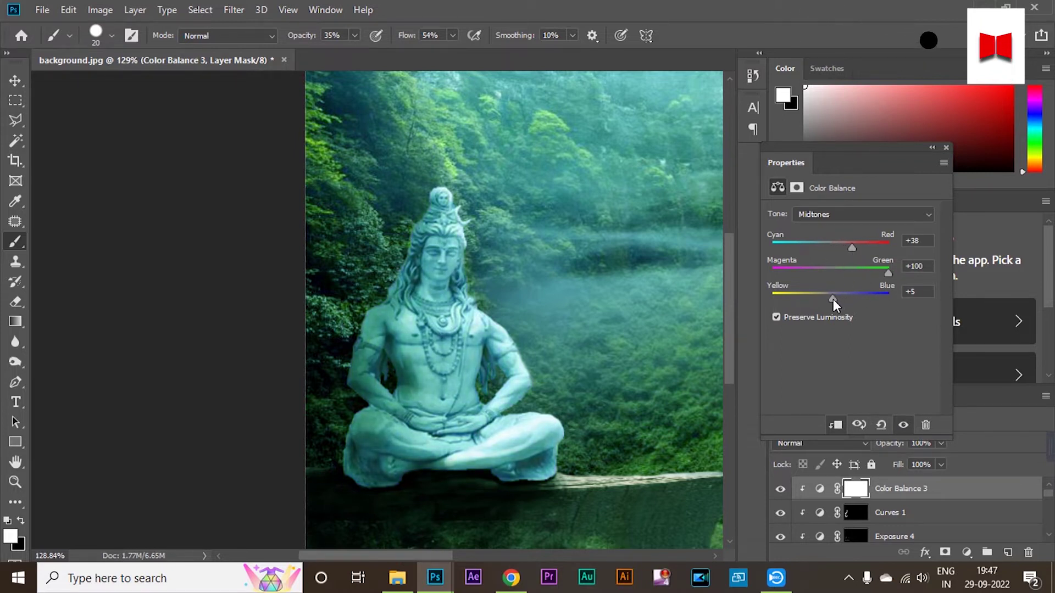
click(946, 147)
Add a second Curves adjustment clipped to the statue, with a curve point at input 185, output 125
click(967, 552)
click(956, 349)
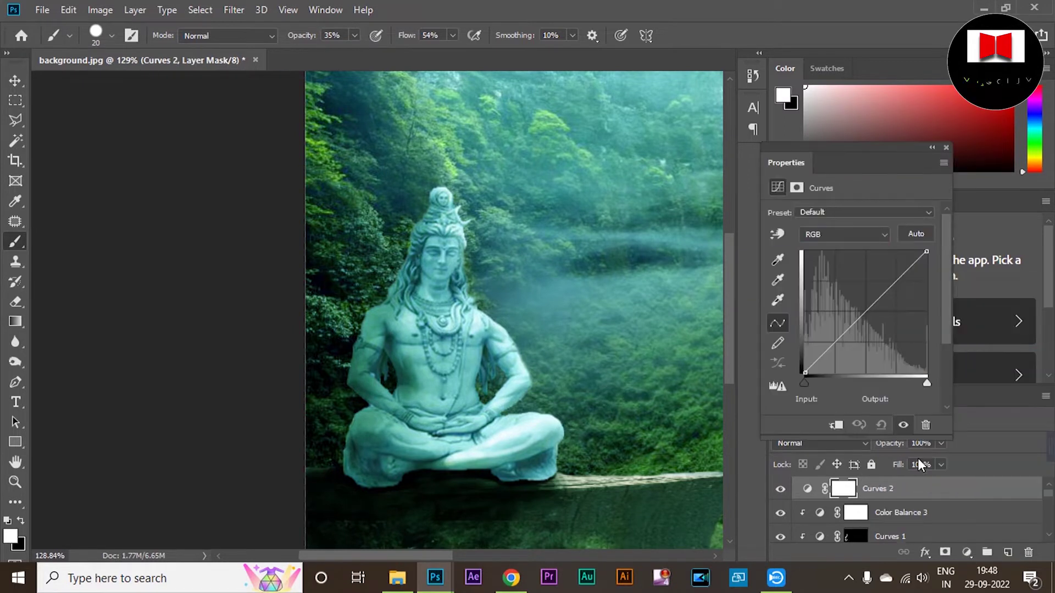
mouse_move(878, 300)
mouse_down()
mouse_move(874, 345)
mouse_move(892, 313)
mouse_up()
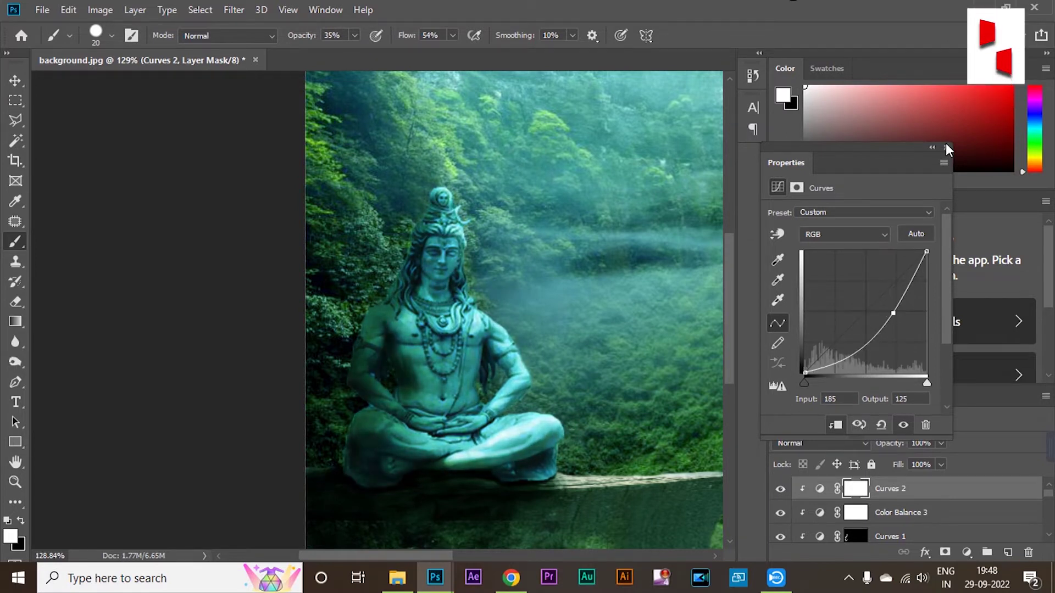
Invert the Curves 2 mask and paint white at 35% opacity to darken the statue's shaded side and base
click(946, 147)
key(ctrl+i)
mouse_move(370, 478)
mouse_down()
mouse_move(529, 483)
mouse_move(344, 432)
mouse_move(410, 373)
mouse_move(329, 391)
mouse_move(419, 236)
mouse_move(422, 322)
mouse_move(426, 222)
mouse_up()
scroll(451, 286, down, 2)
scroll(451, 286, down, 1)
drag(400, 281, 383, 301)
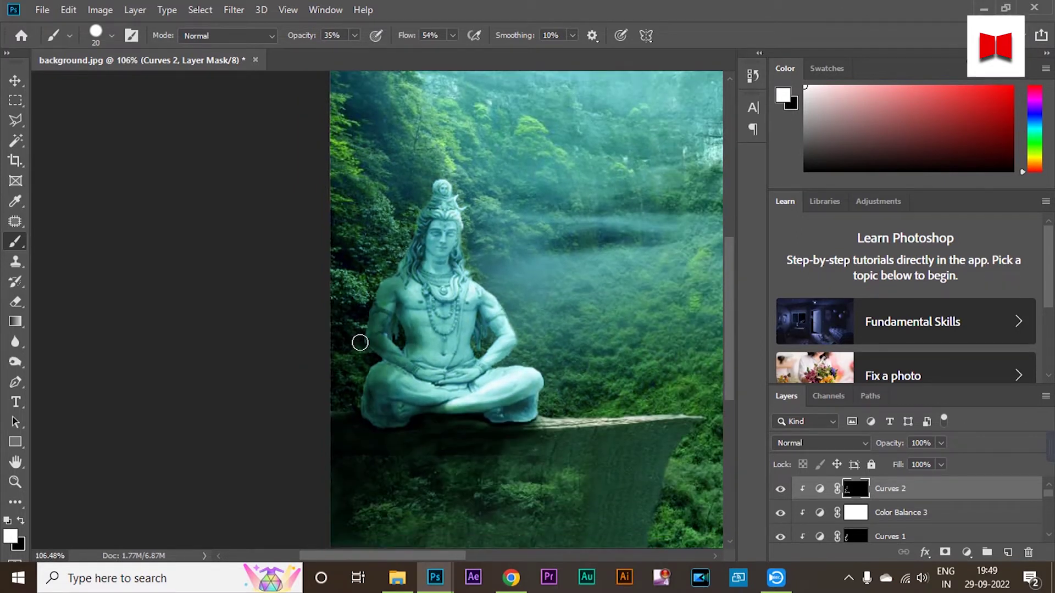
mouse_move(357, 406)
mouse_down()
mouse_move(380, 424)
mouse_move(430, 409)
mouse_move(531, 408)
mouse_up()
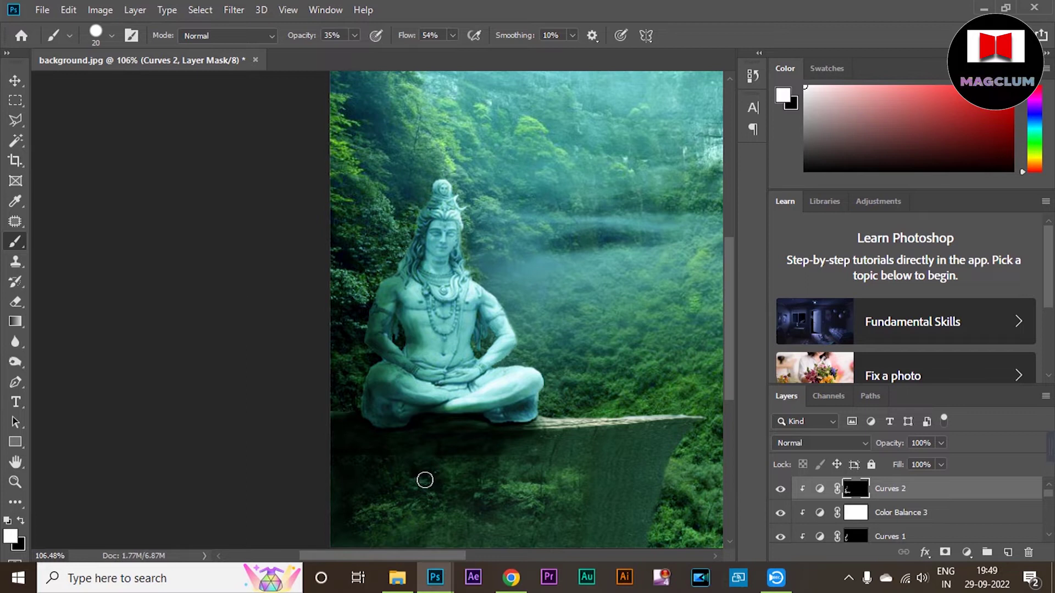
scroll(422, 484, down, 2)
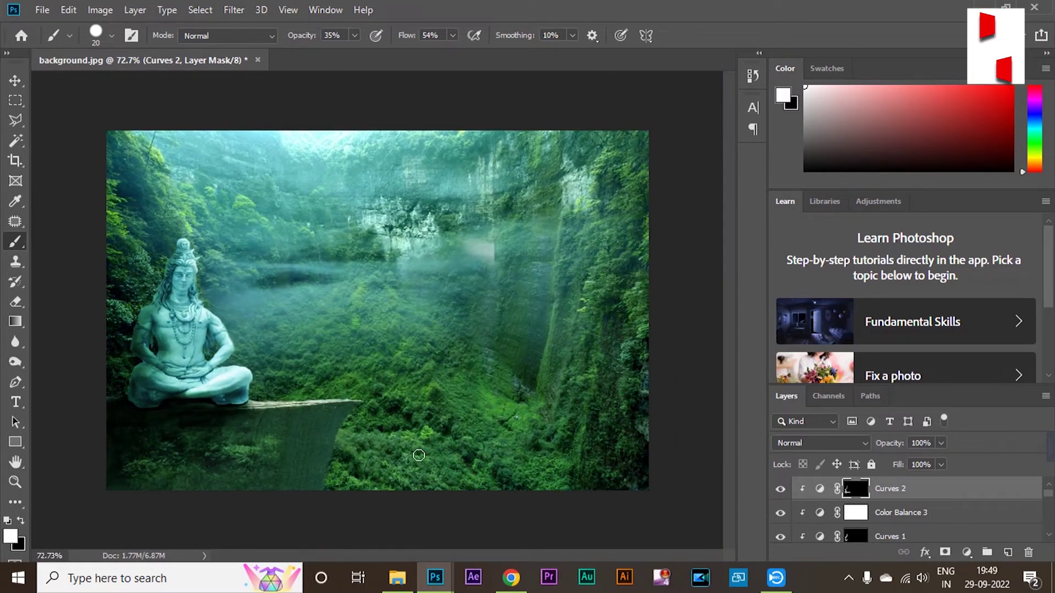
key(v)
click(196, 324)
key(ctrl+t)
drag(251, 237, 306, 163)
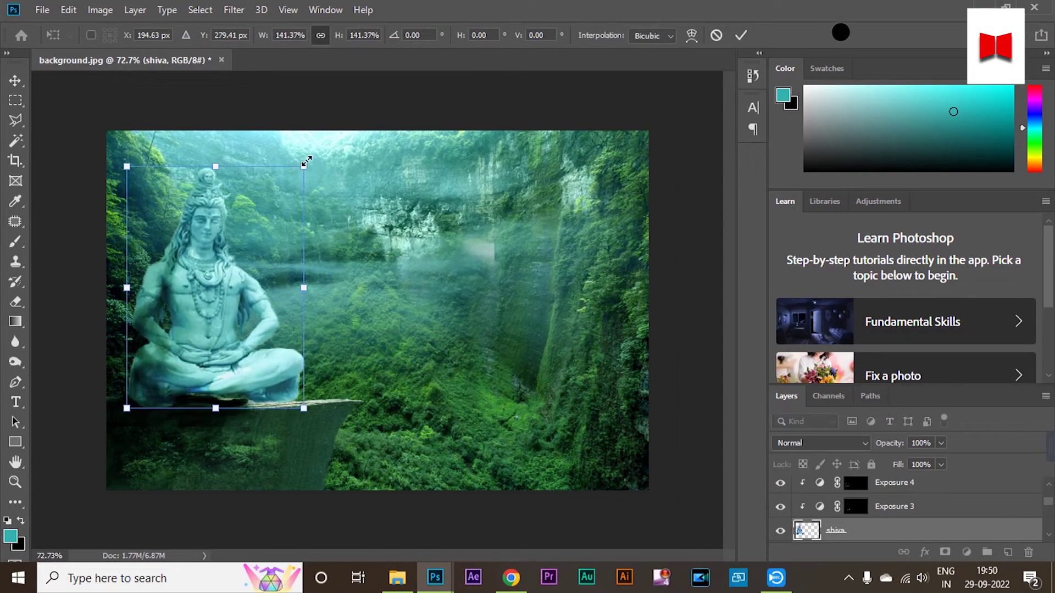
key(ctrl+z)
Select the statue layer with all its clipped adjustments and scale them together to 147.34% on the cliff
shift+click(885, 509)
scroll(889, 513, up, 1)
scroll(890, 517, up, 1)
shift+click(893, 531)
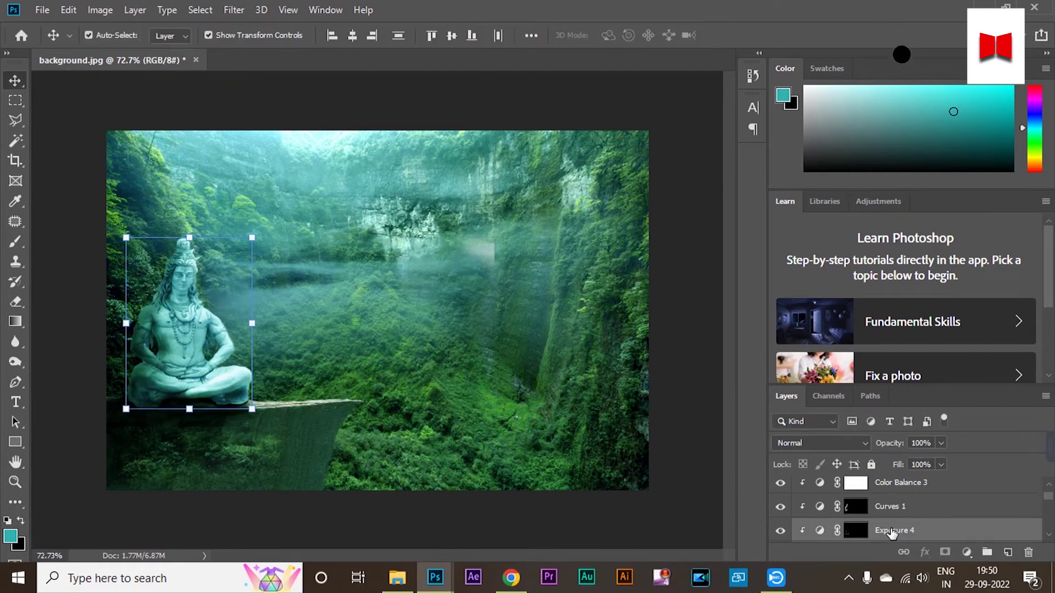
scroll(893, 525, up, 1)
shift+click(894, 516)
shift+click(890, 495)
scroll(897, 522, down, 3)
drag(251, 235, 319, 151)
drag(209, 325, 198, 326)
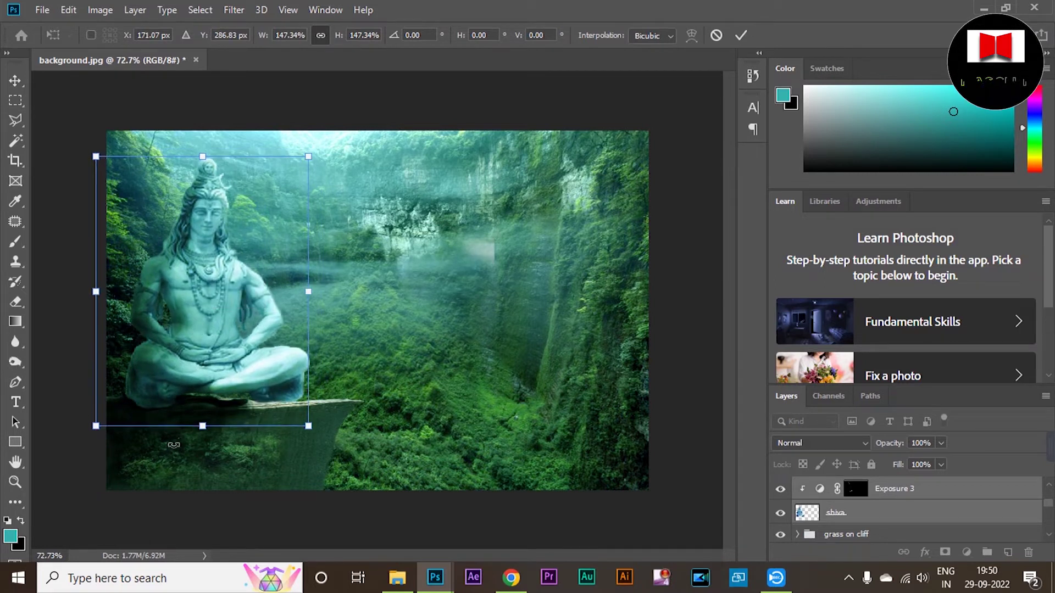
click(741, 35)
Scale the cliff's Levels 1 mask to 106.81% so its shading extends along the ledge
click(194, 474)
click(239, 411)
drag(261, 426, 363, 439)
click(87, 285)
click(205, 401)
click(208, 404)
scroll(934, 518, down, 1)
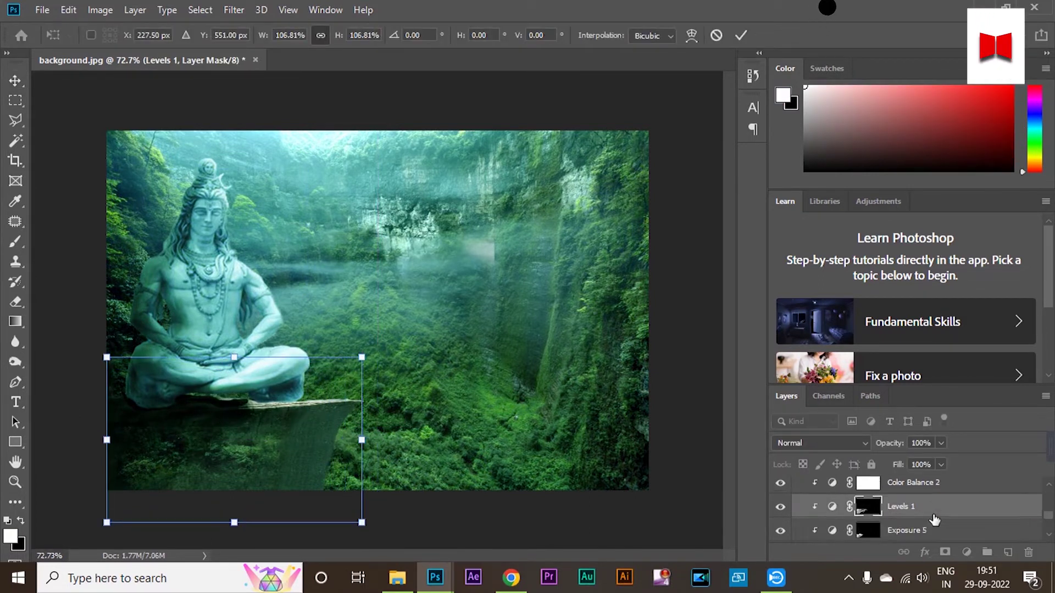
Scale the cliff's Exposure 5 adjustment to 143.53% and nudge it left beneath the enlarged statue
click(928, 525)
scroll(923, 522, down, 2)
scroll(907, 517, up, 2)
scroll(894, 506, down, 2)
click(832, 489)
key(ctrl+t)
drag(254, 440, 292, 466)
key(Left)
key(Left)
key(Left)
key(Left)
key(Left)
key(Left)
key(Left)
key(Left)
key(Left)
key(Left)
key(Left)
key(Left)
key(Left)
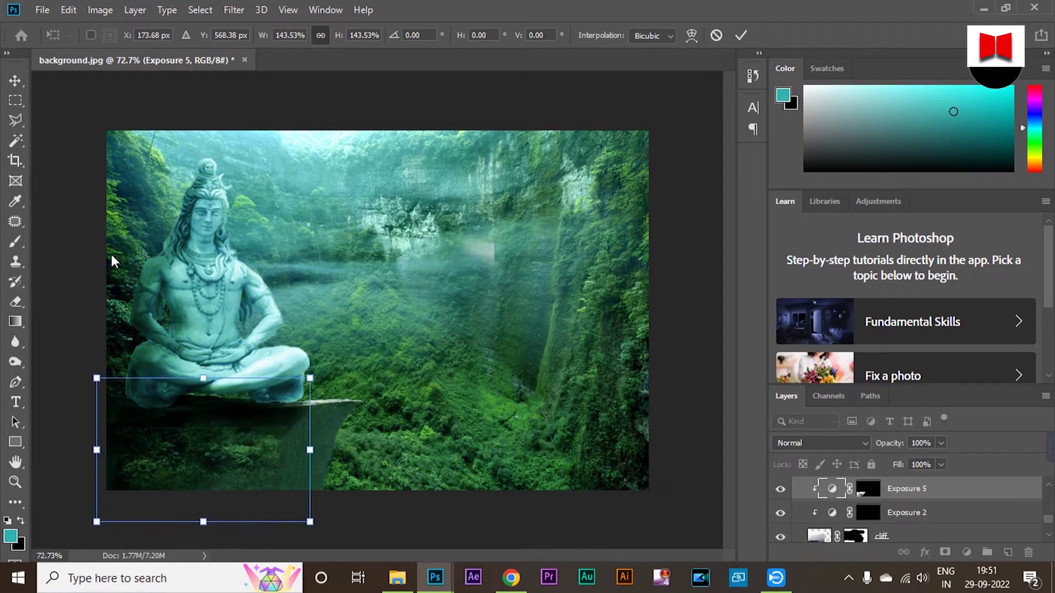
key(Return)
click(874, 497)
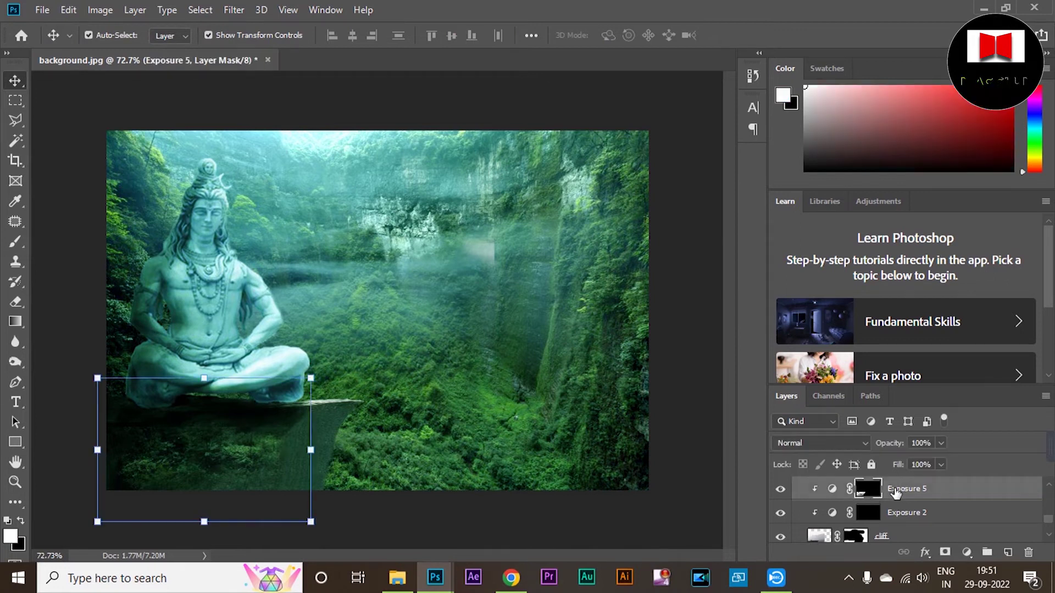
Shift the statue slightly left and down to seat it on the cliff ledge
click(197, 324)
drag(199, 320, 210, 316)
click(390, 102)
click(414, 115)
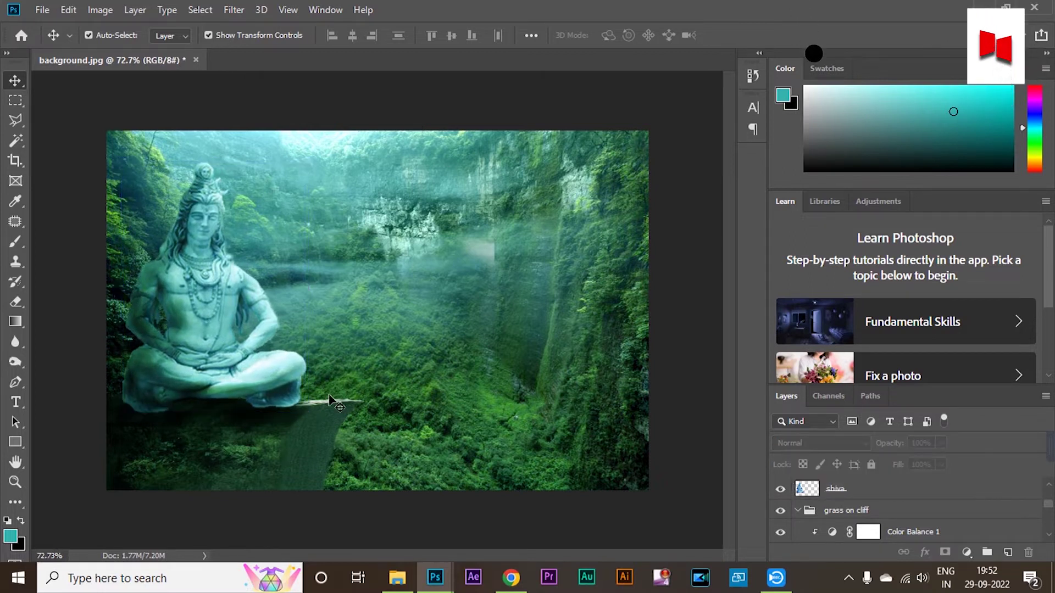
Paint black on the Exposure 5 mask with a 20 px brush at 35% opacity to lighten the cliff's top edge
click(196, 458)
scroll(927, 483, down, 1)
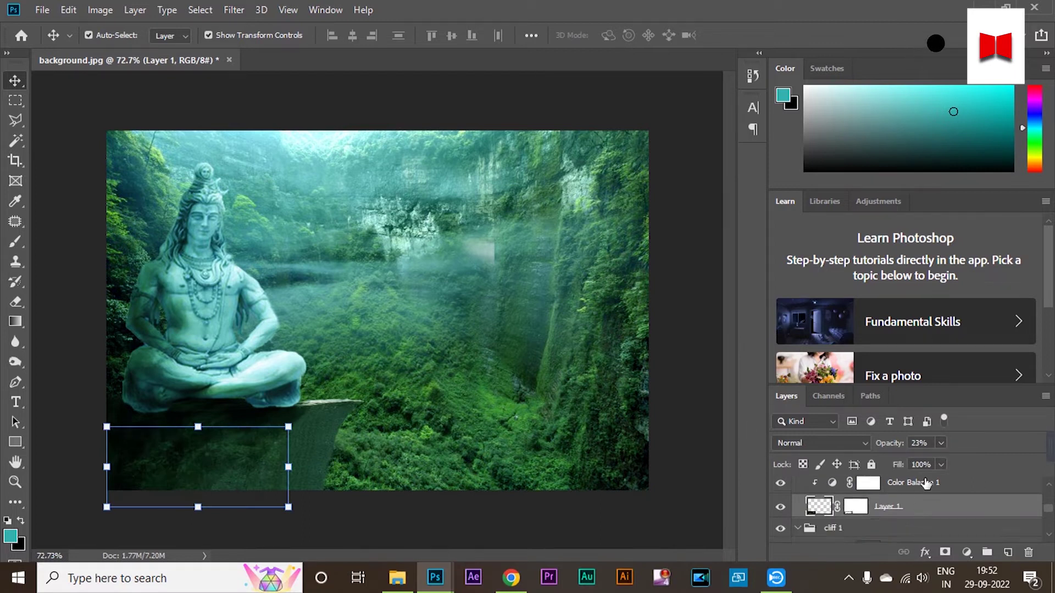
click(335, 420)
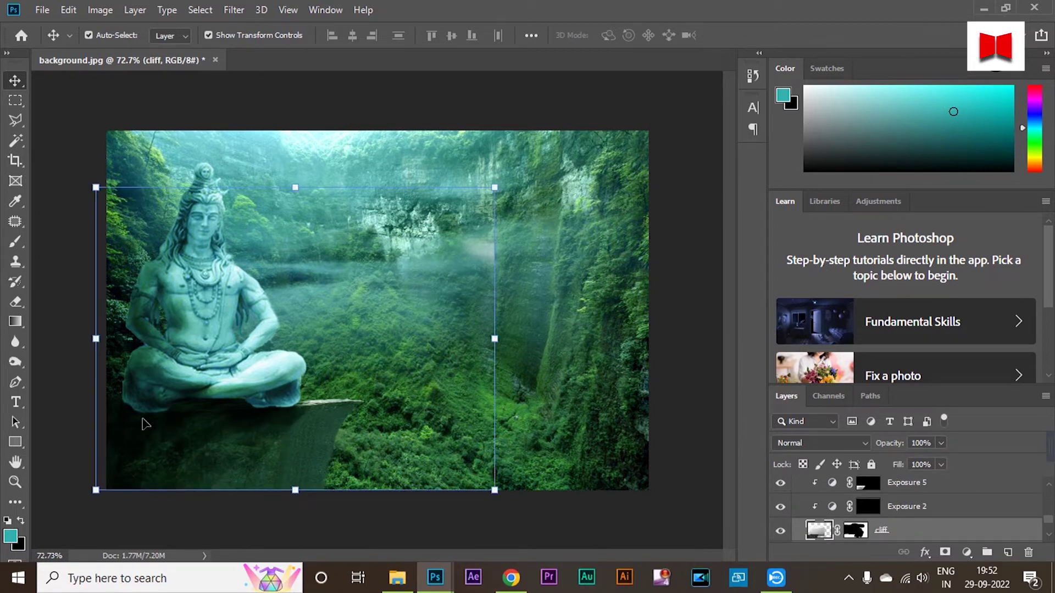
scroll(901, 510, down, 2)
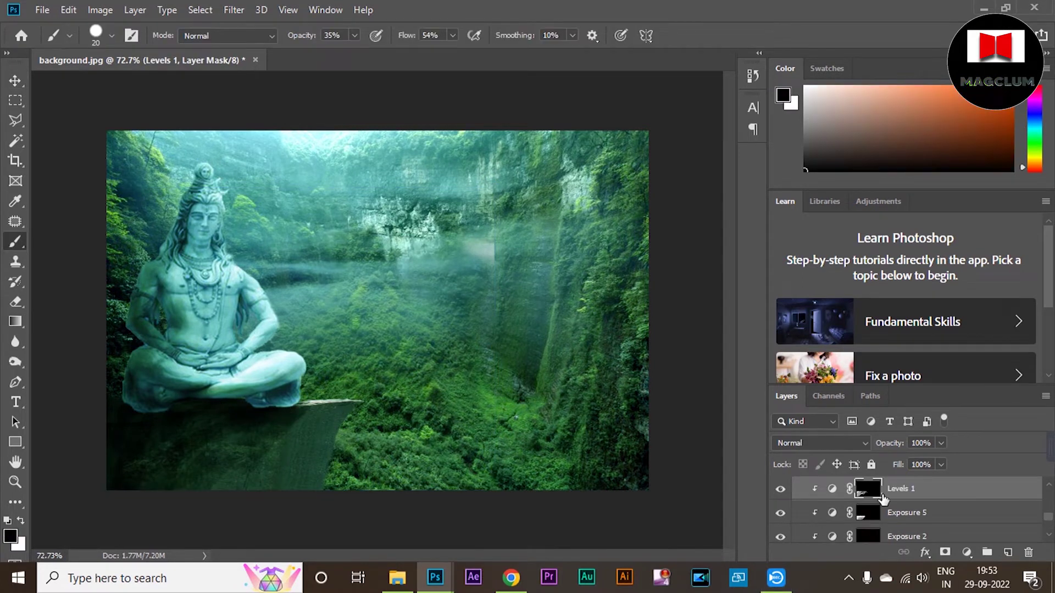
key(x)
scroll(256, 401, up, 2)
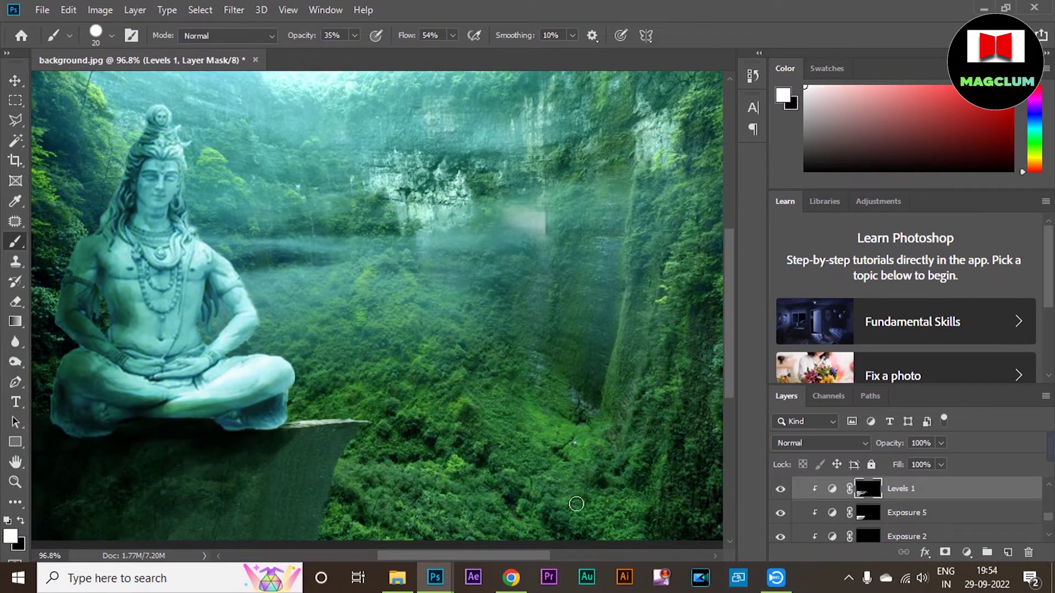
key(alt+bracketleft)
key(x)
mouse_move(306, 433)
mouse_down()
mouse_move(37, 447)
mouse_move(299, 433)
mouse_move(200, 438)
mouse_move(227, 438)
mouse_up()
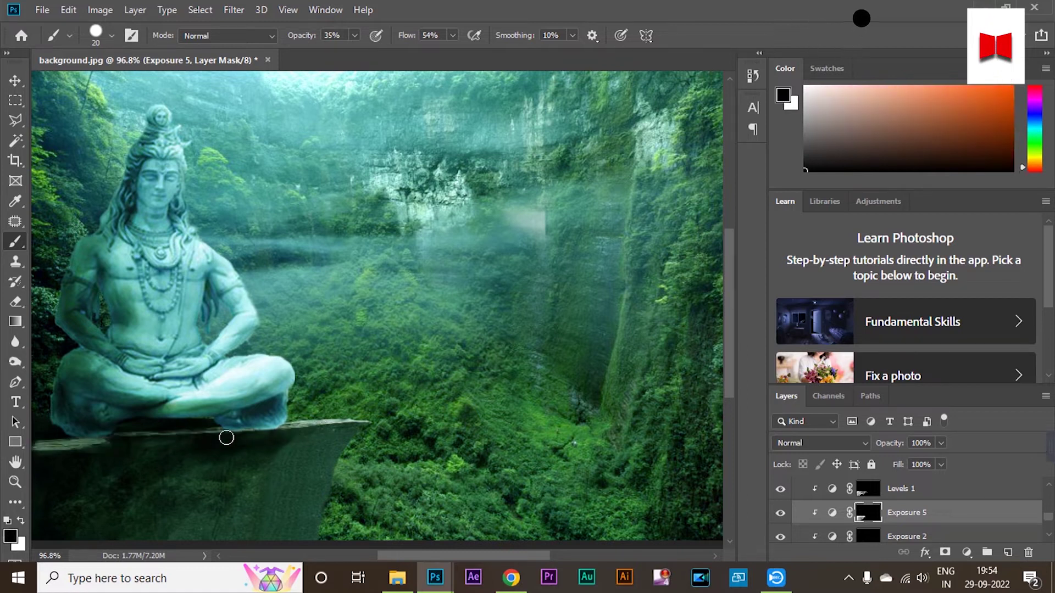
scroll(61, 461, down, 2)
key(v)
drag(189, 307, 180, 312)
key(ctrl+z)
Select the statue with all its adjustment layers, scale them to 92.54% and move them left on the ledge
scroll(879, 497, up, 3)
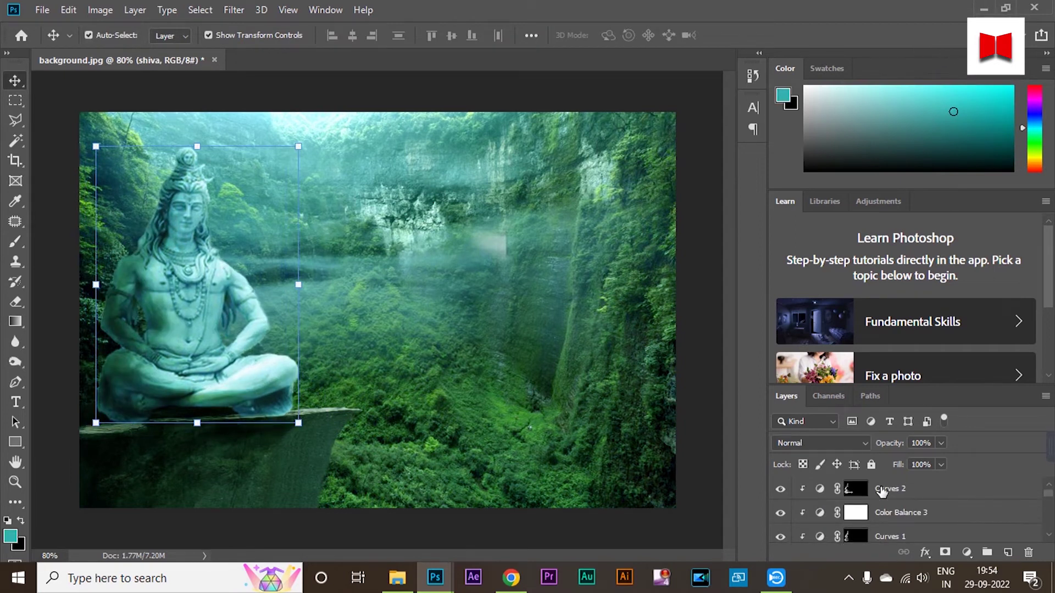
click(883, 490)
ctrl+click(893, 512)
ctrl+click(895, 513)
ctrl+click(907, 517)
ctrl+click(914, 519)
ctrl+click(914, 516)
drag(303, 142, 284, 164)
drag(192, 303, 187, 296)
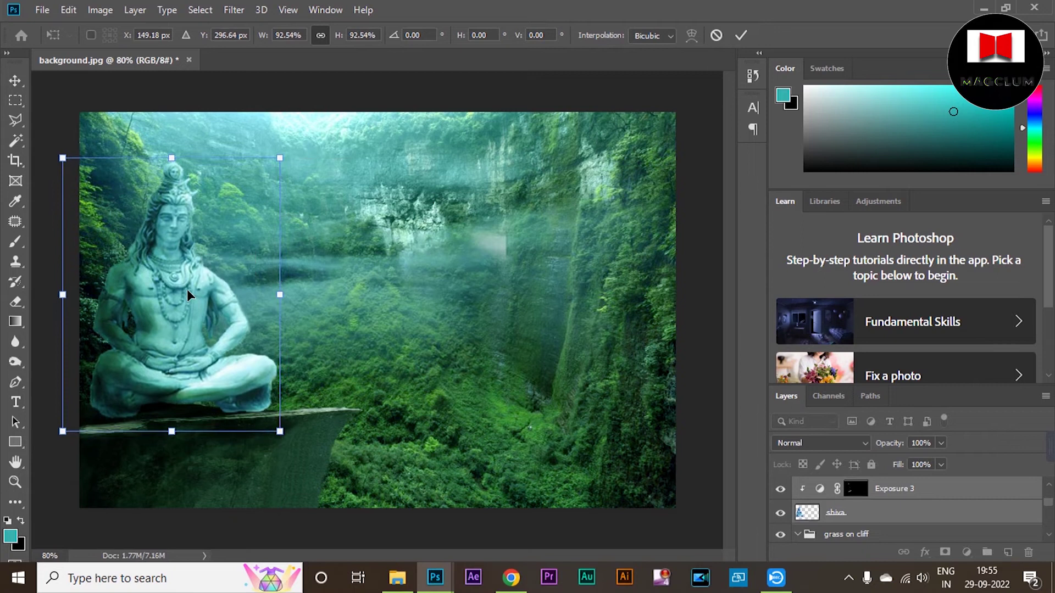
click(741, 35)
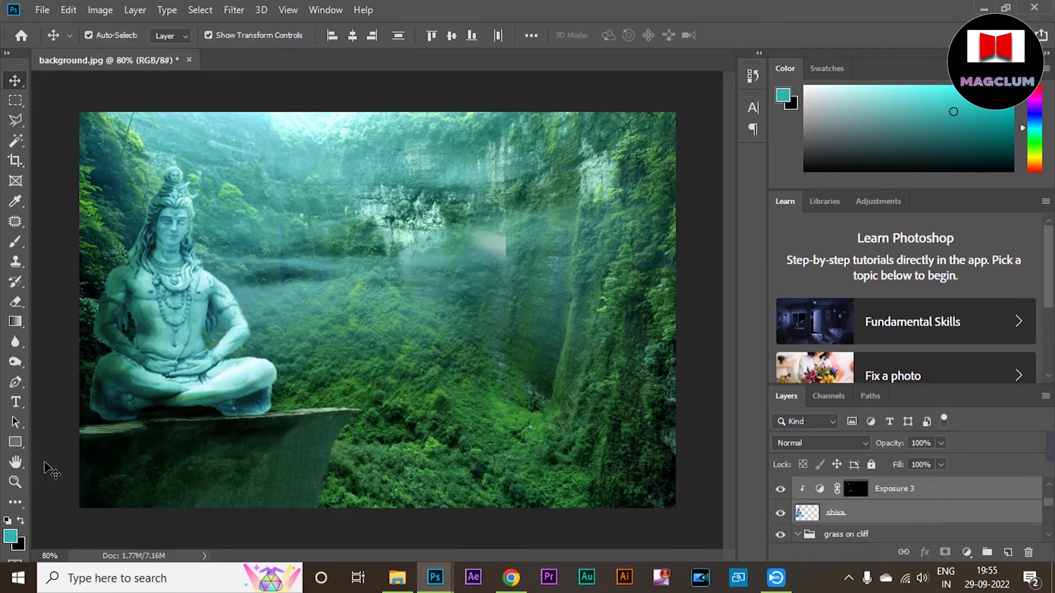
Add a Levels adjustment clipped directly above the statue layer with black input 109, and invert its mask
click(810, 513)
click(966, 552)
click(959, 276)
drag(793, 325, 853, 325)
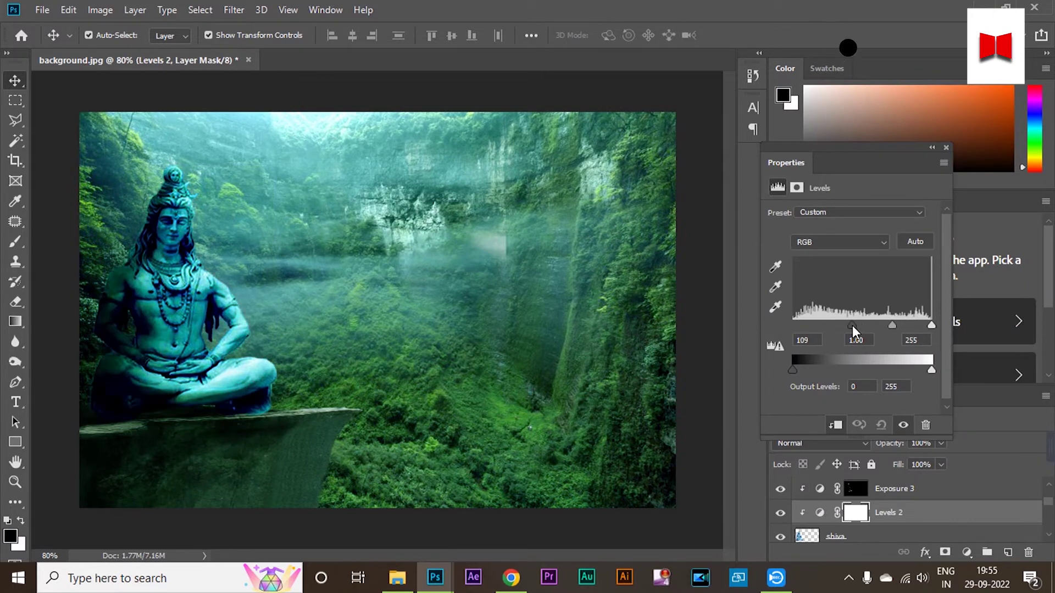
click(870, 515)
key(ctrl+i)
Paint white on the Levels 2 mask at 35% opacity to darken the statue's base where it meets the cliff
key(b)
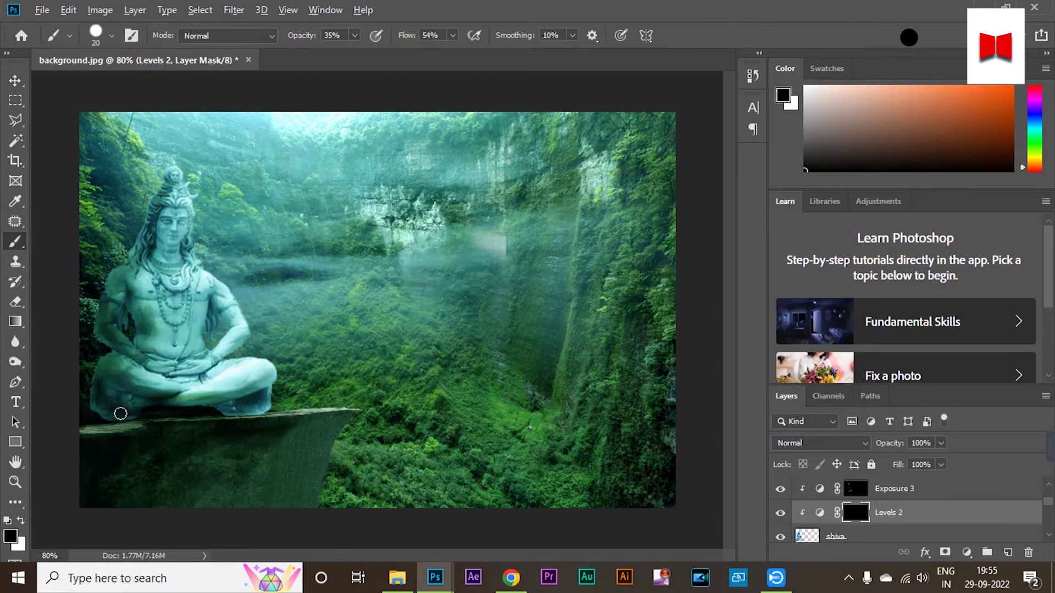
scroll(117, 409, up, 2)
key(x)
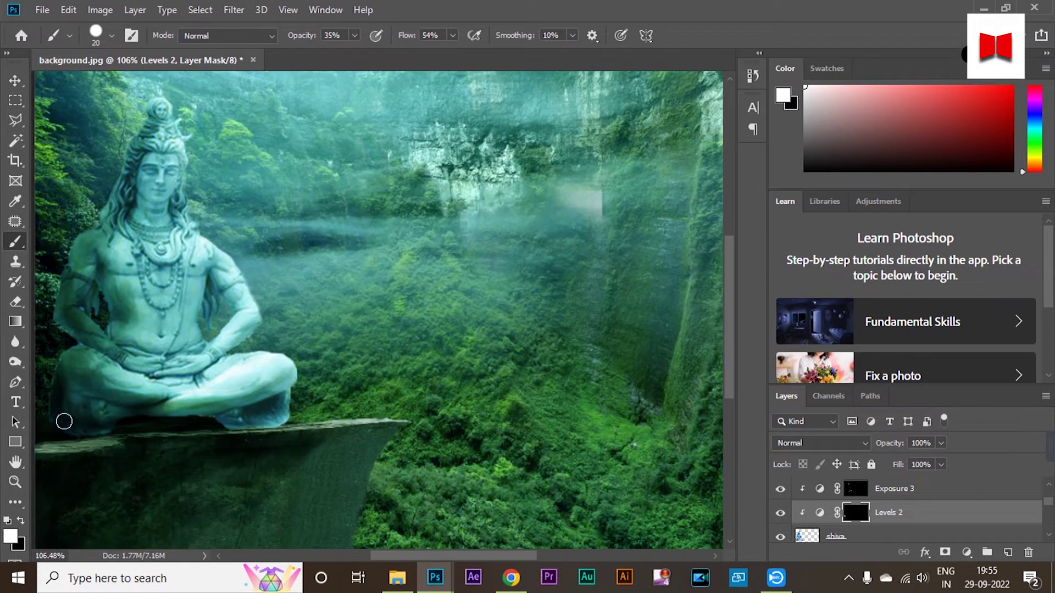
mouse_move(238, 428)
mouse_down()
mouse_move(300, 420)
mouse_move(224, 415)
mouse_up()
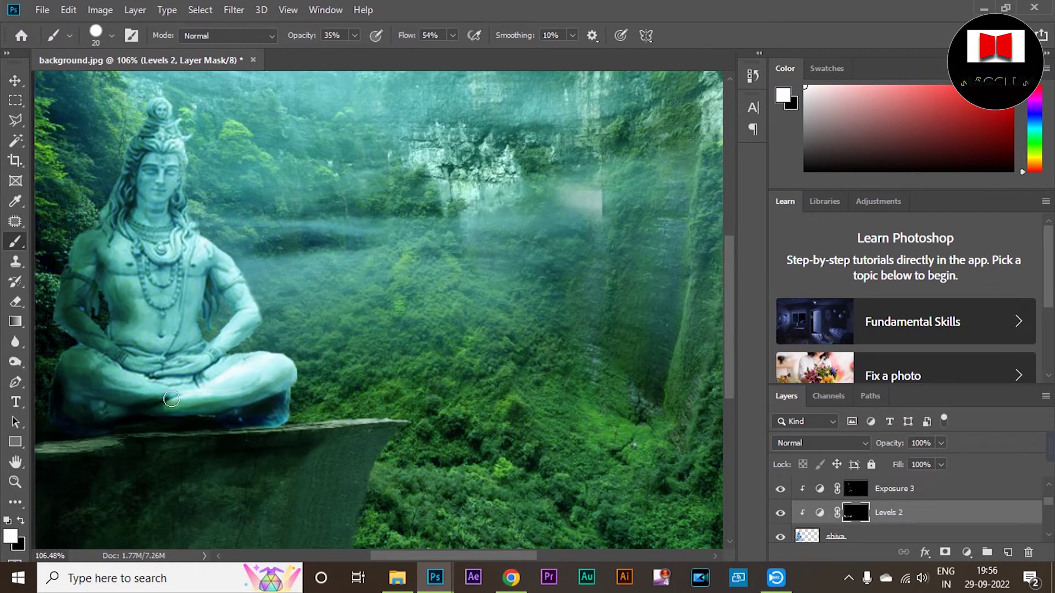
Lower the brush opacity to 19% and shade the statue's left torso and arm on the Levels 2 mask
drag(352, 51, 343, 51)
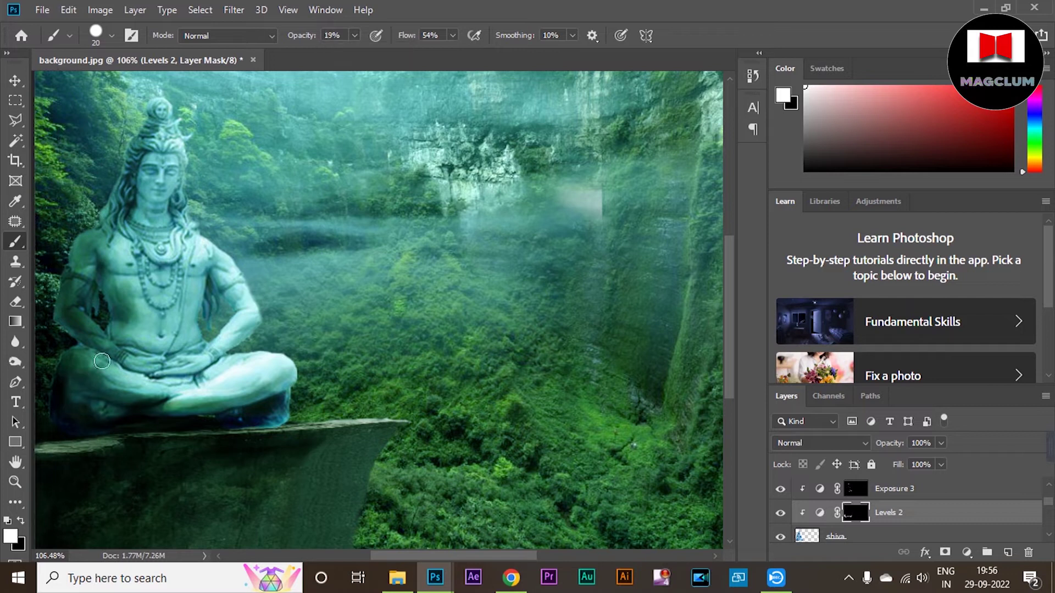
mouse_move(109, 224)
mouse_down()
mouse_move(115, 190)
mouse_move(64, 275)
mouse_move(105, 345)
mouse_up()
scroll(116, 359, down, 4)
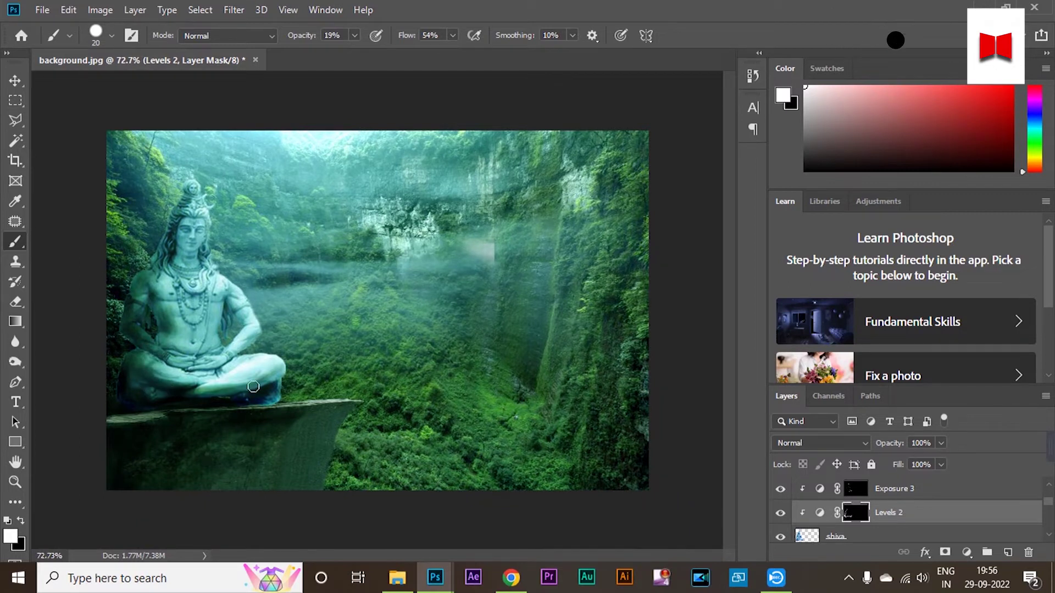
scroll(254, 387, down, 2)
Select the cliff's Exposure 5 mask and enlarge the brush
scroll(857, 505, down, 3)
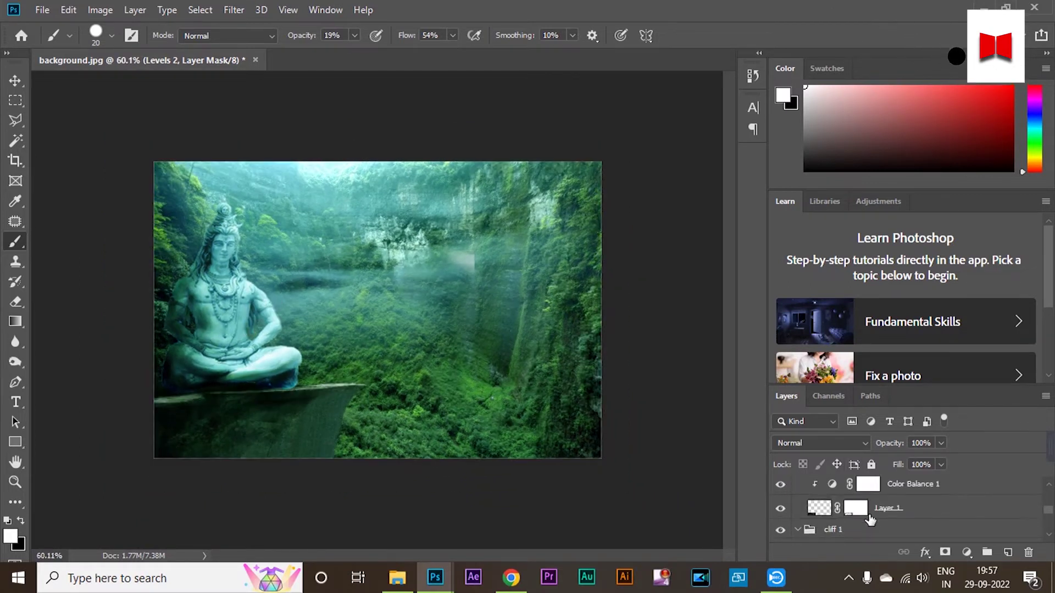
scroll(886, 514, down, 3)
click(877, 524)
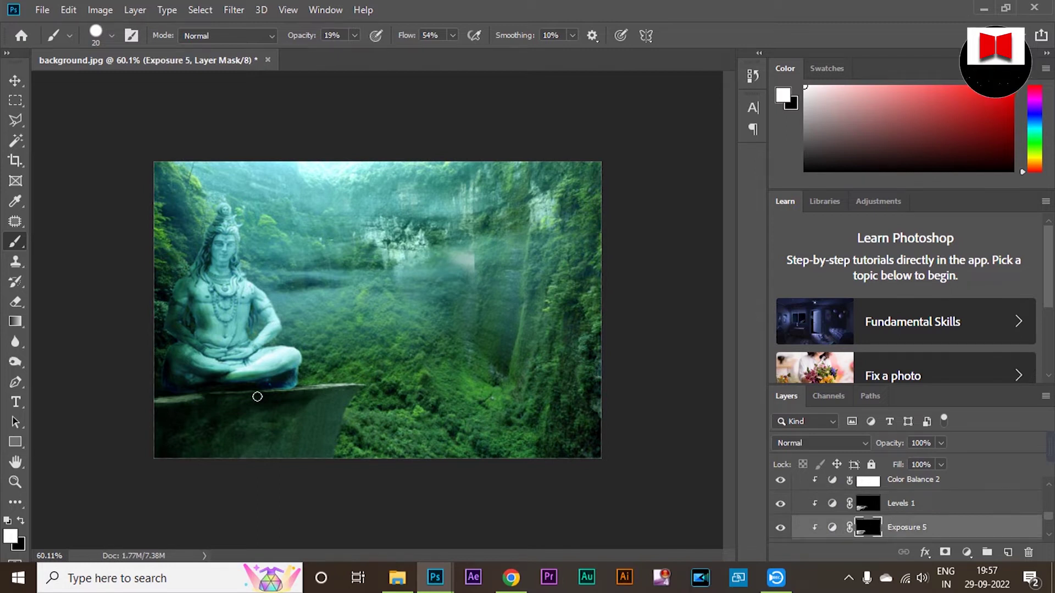
key(bracketright)
key(bracketright)
key(bracketright)
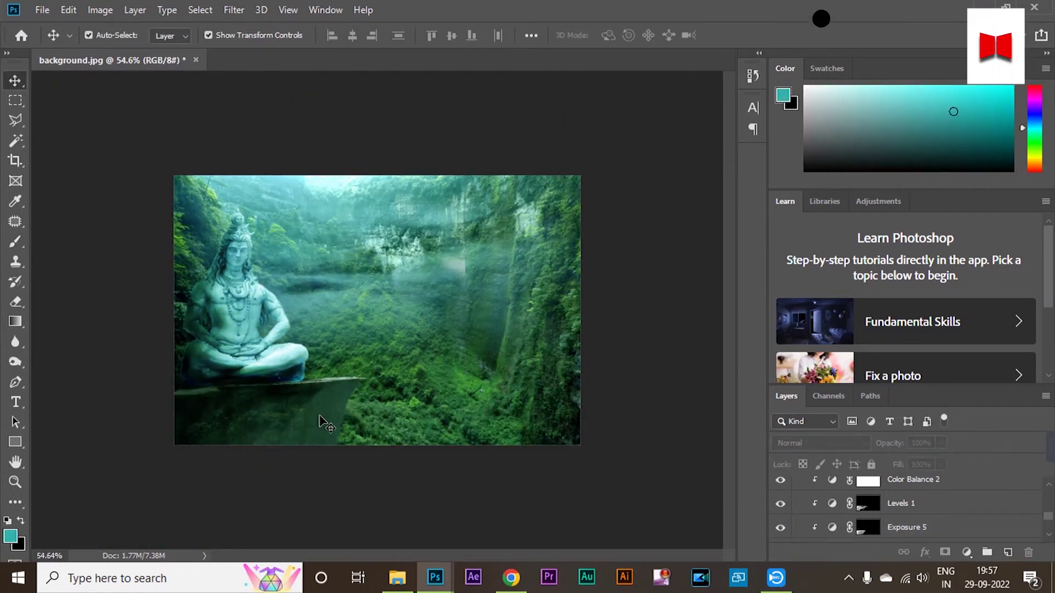
Enlarge the cliff layer slightly and warp it to reshape the ledge and its underside
click(321, 420)
drag(465, 218, 470, 214)
right_click(281, 196)
click(313, 294)
drag(166, 369, 168, 385)
drag(310, 361, 359, 368)
drag(369, 446, 351, 448)
drag(345, 213, 342, 214)
drag(359, 293, 356, 297)
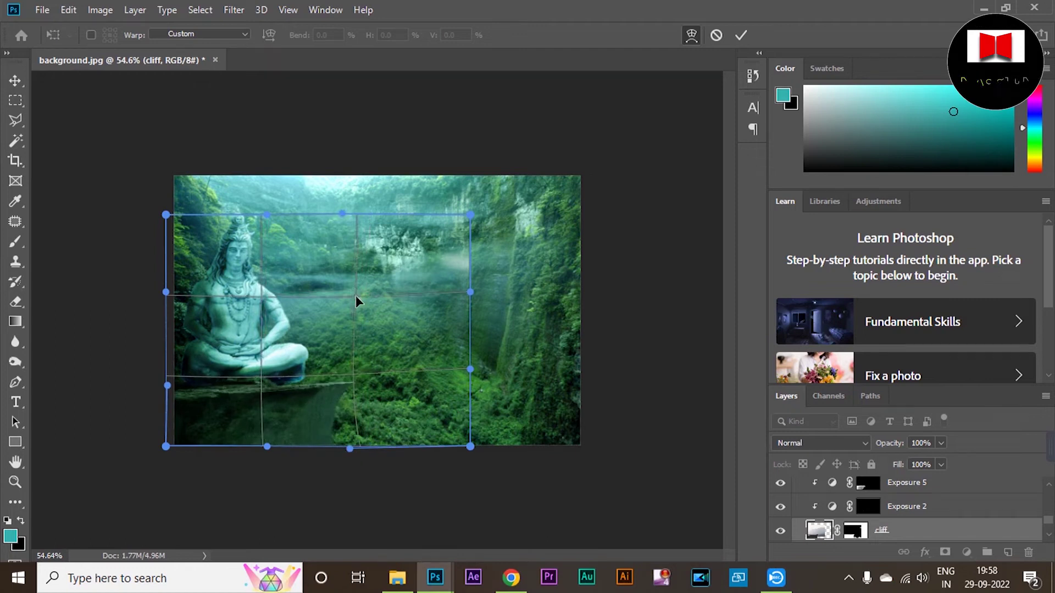
Pull the lower right of the cliff's warp grid inward to shorten the ledge, and apply the warp
drag(347, 450, 315, 448)
drag(353, 377, 344, 379)
drag(167, 382, 166, 371)
drag(469, 369, 435, 377)
drag(470, 446, 410, 447)
key(Return)
click(470, 139)
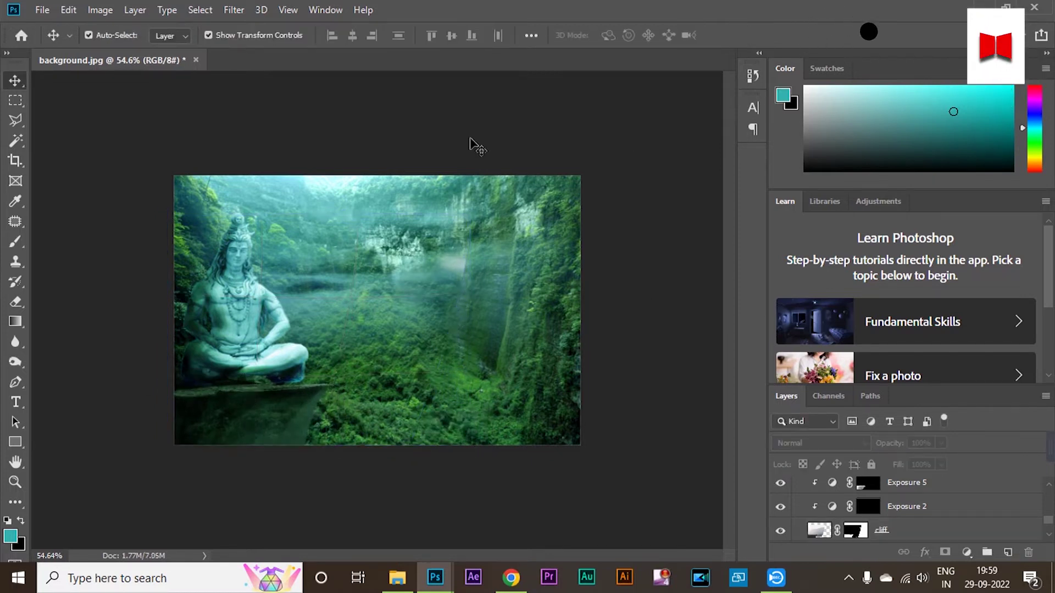
Group the statue layer with all its clipped adjustments, from Curves 2 down, and name the group "shiva"
click(310, 411)
click(666, 396)
scroll(890, 509, up, 5)
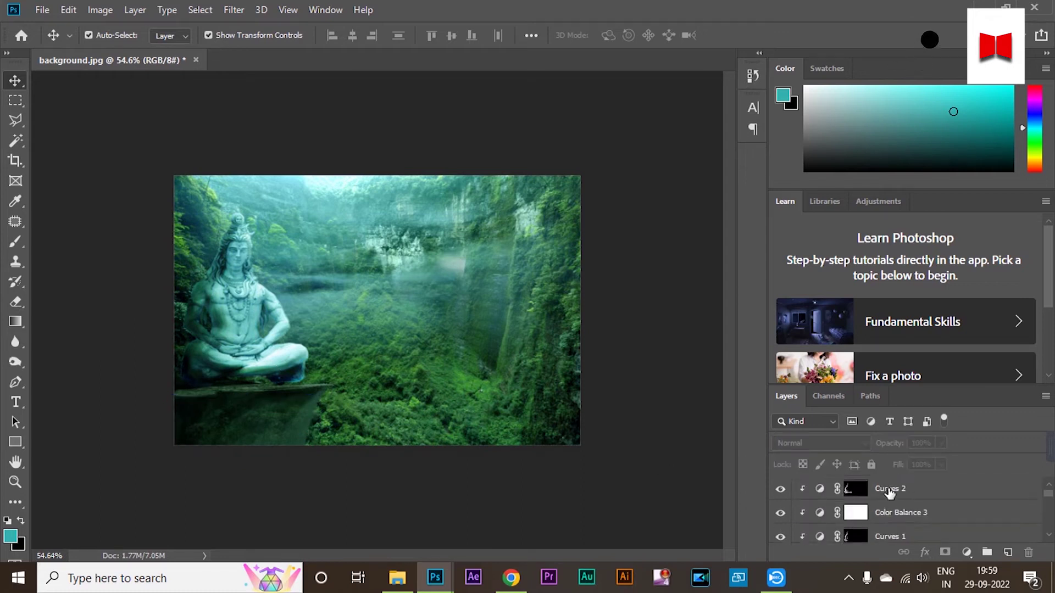
click(891, 489)
shift+click(916, 512)
shift+click(930, 528)
scroll(929, 525, down, 1)
shift+click(916, 534)
shift+click(914, 536)
scroll(909, 530, down, 2)
shift+click(906, 517)
shift+click(912, 534)
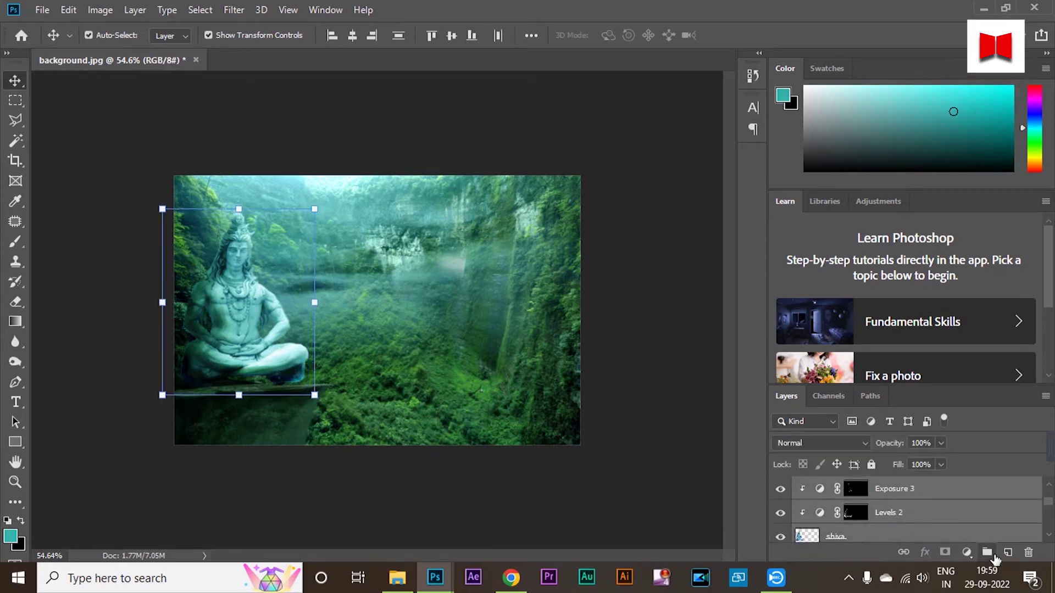
click(987, 552)
double_click(837, 487)
text(shiva)
key(Return)
Nudge the shiva group slightly down onto the cliff ledge
key(Down)
key(Down)
key(Down)
key(Down)
key(Down)
key(Down)
key(Down)
key(Down)
key(Down)
key(Down)
key(Down)
key(Down)
key(Down)
key(Down)
key(Down)
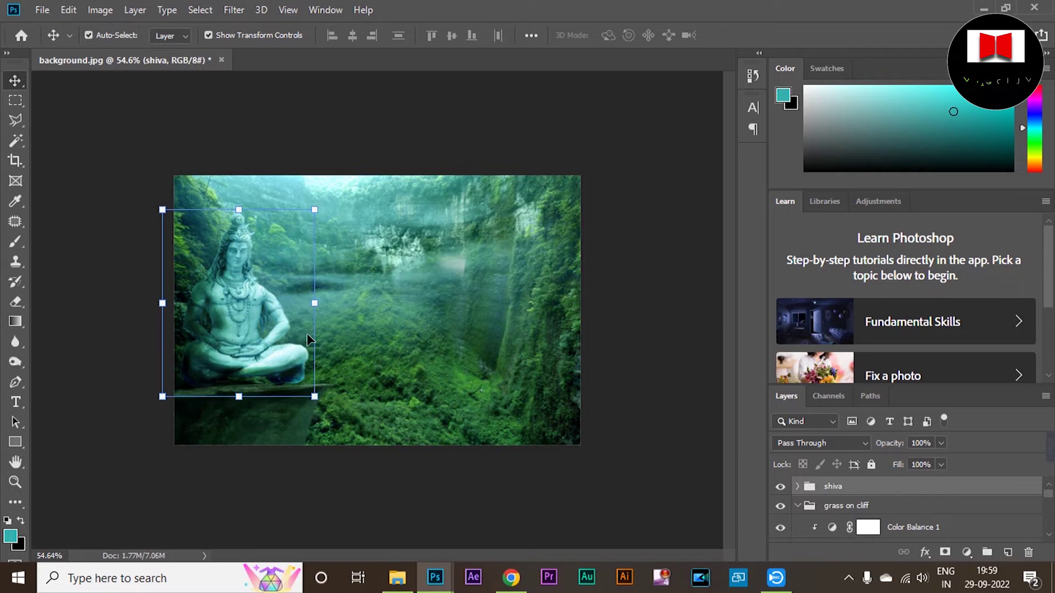
Nudge the shiva group left, enlarge it slightly over the cliff ledge, and apply the transform
key(Left)
key(Left)
key(Left)
key(Left)
key(Left)
key(Left)
key(Left)
key(Left)
key(Left)
drag(312, 211, 322, 198)
key(Left)
key(Left)
key(Left)
key(Left)
key(Left)
key(Left)
key(Left)
key(Left)
key(Left)
key(Left)
key(Left)
key(Left)
key(Left)
key(Return)
click(615, 360)
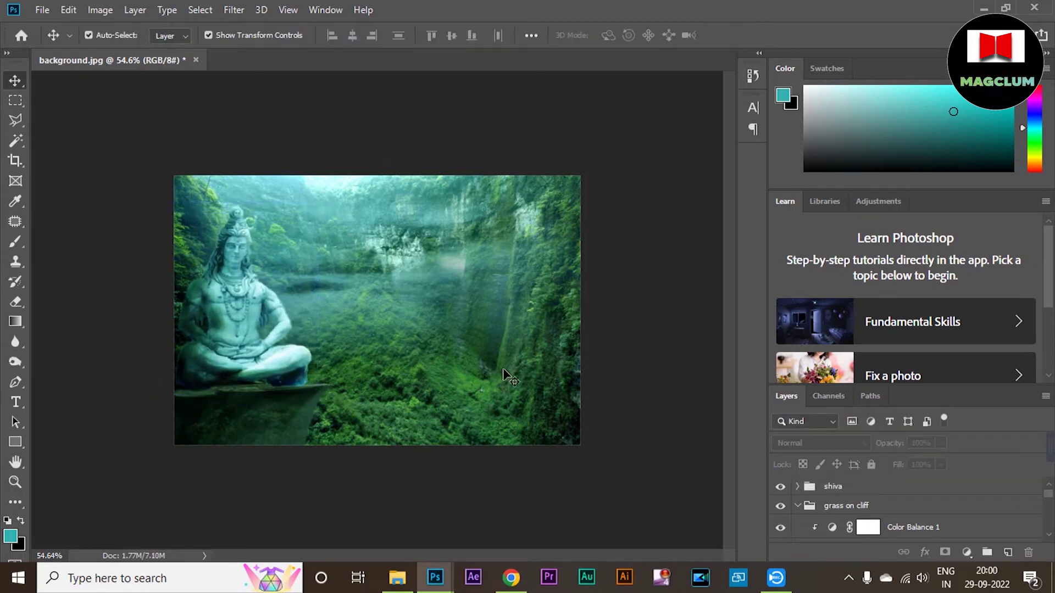
Paint black on the Exposure 5 mask along the cliff ledge's upper edge with a size 15 brush at 19% opacity
scroll(891, 514, down, 3)
click(879, 503)
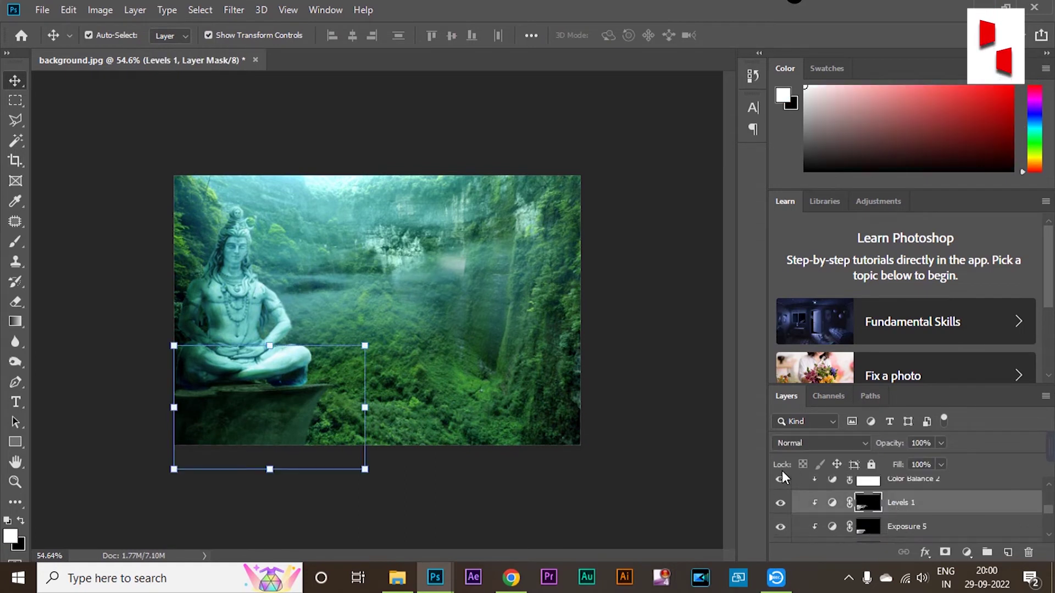
click(871, 526)
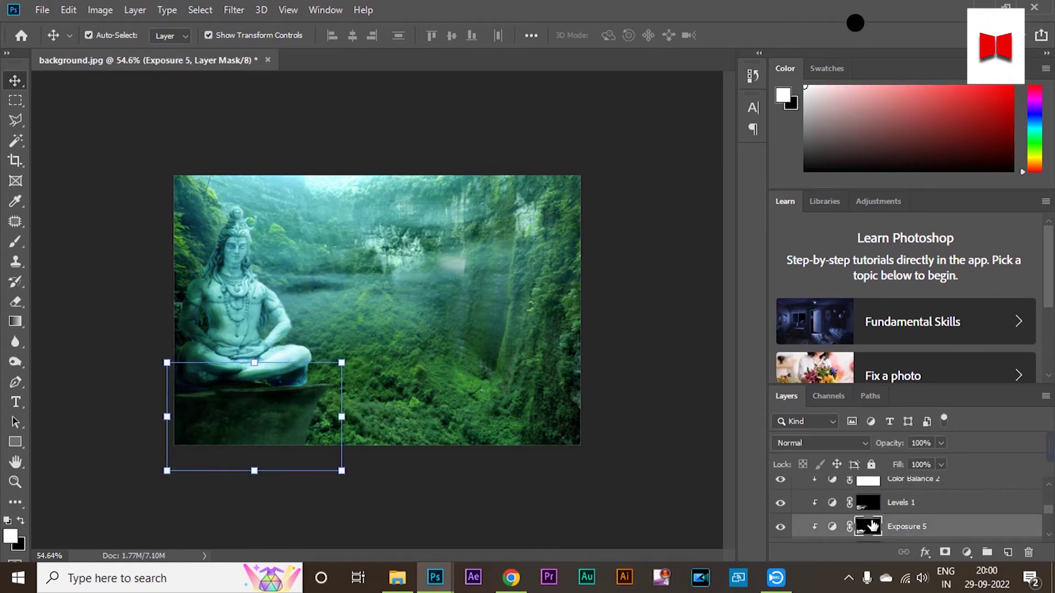
key(x)
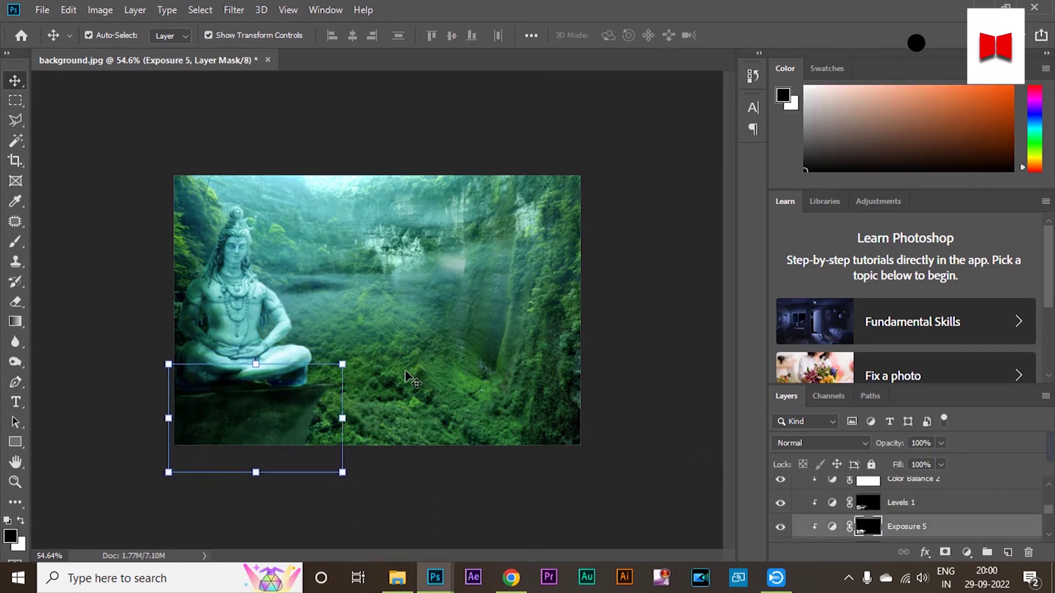
key(b)
scroll(230, 386, up, 7)
drag(75, 434, 305, 403)
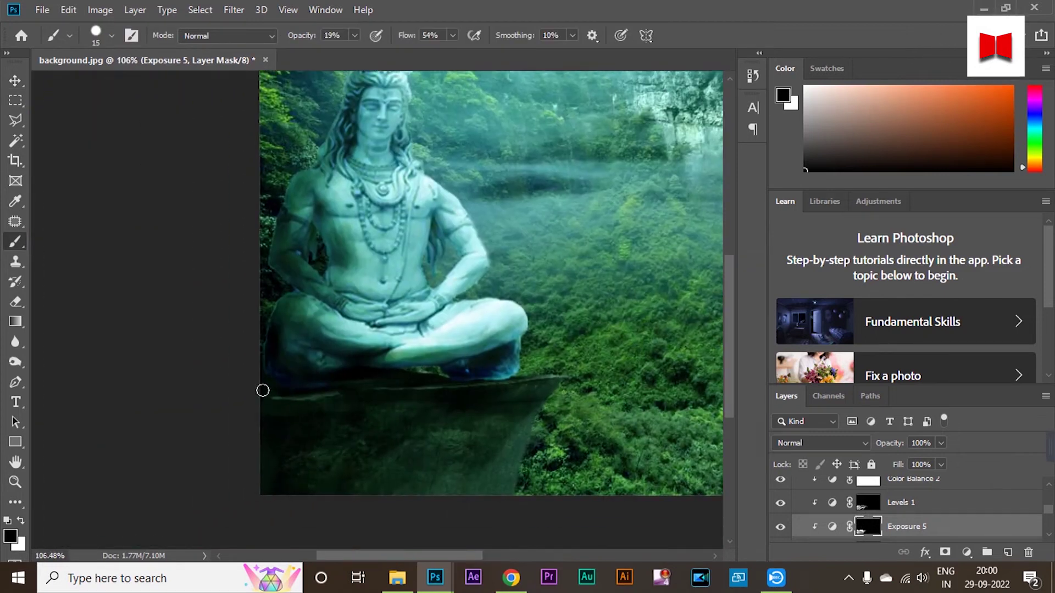
mouse_move(453, 392)
mouse_down()
mouse_move(560, 379)
mouse_move(257, 404)
mouse_up()
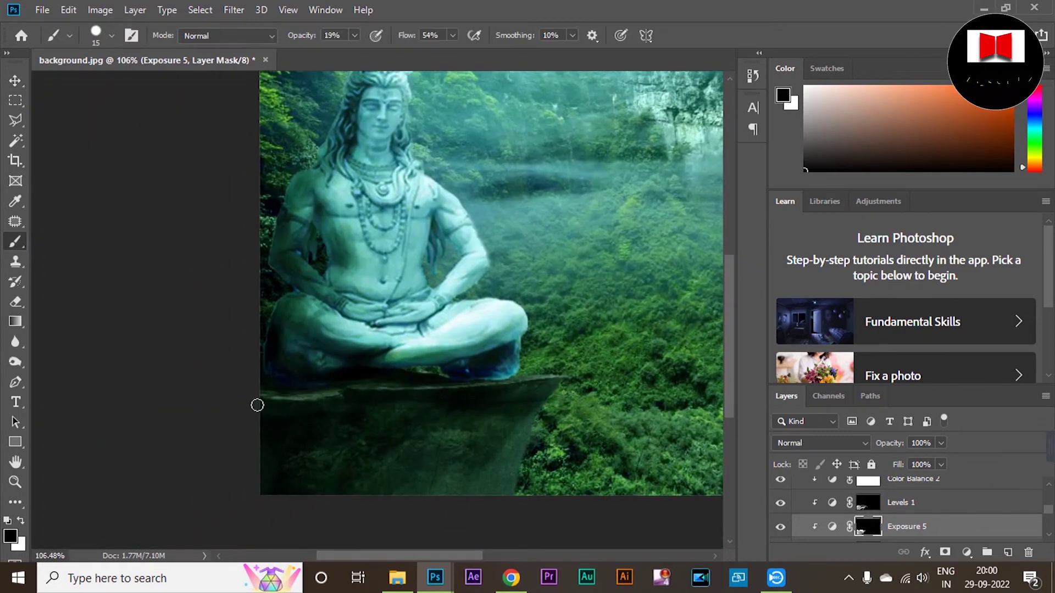
key(x)
Nudge the shiva group slightly down so the statue sits closer to the cliff ledge
scroll(504, 378, up, 4)
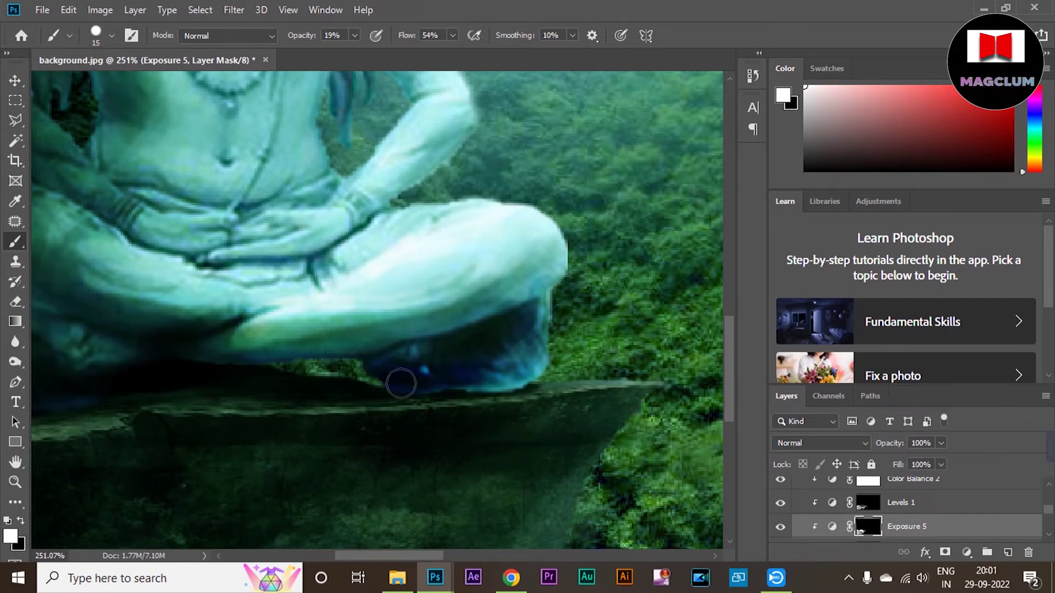
scroll(400, 383, down, 5)
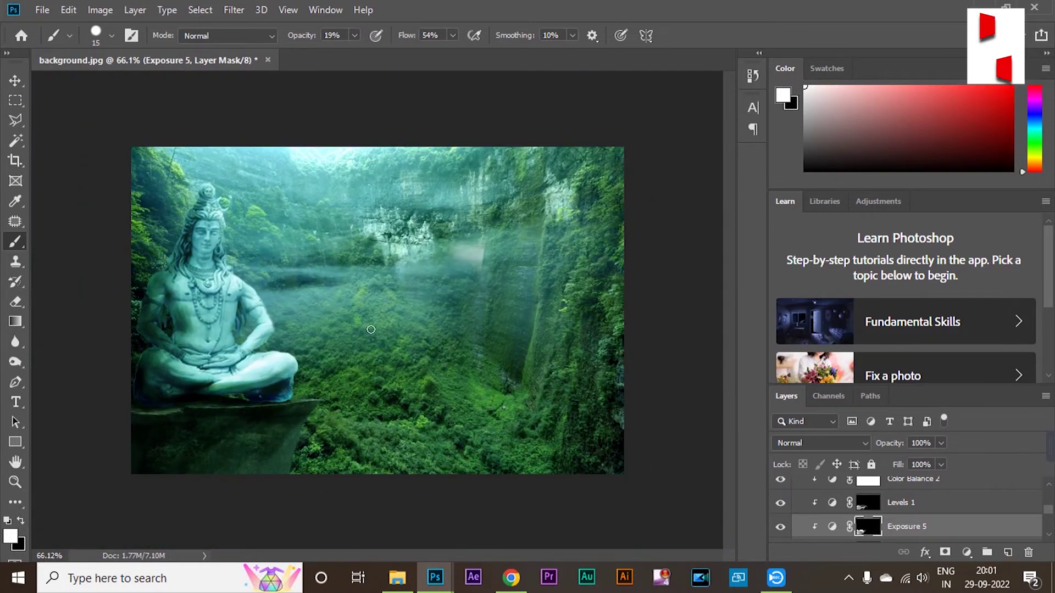
scroll(316, 334, up, 4)
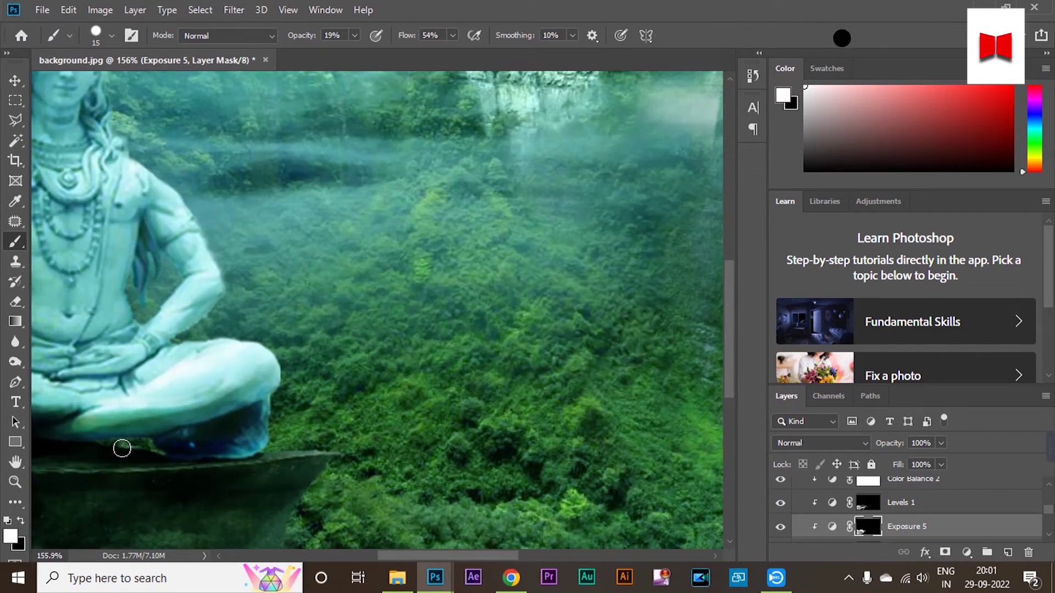
scroll(122, 448, down, 3)
click(15, 80)
scroll(857, 490, up, 3)
click(860, 489)
key(Down)
key(Down)
key(Down)
key(Down)
key(Down)
key(Down)
key(Down)
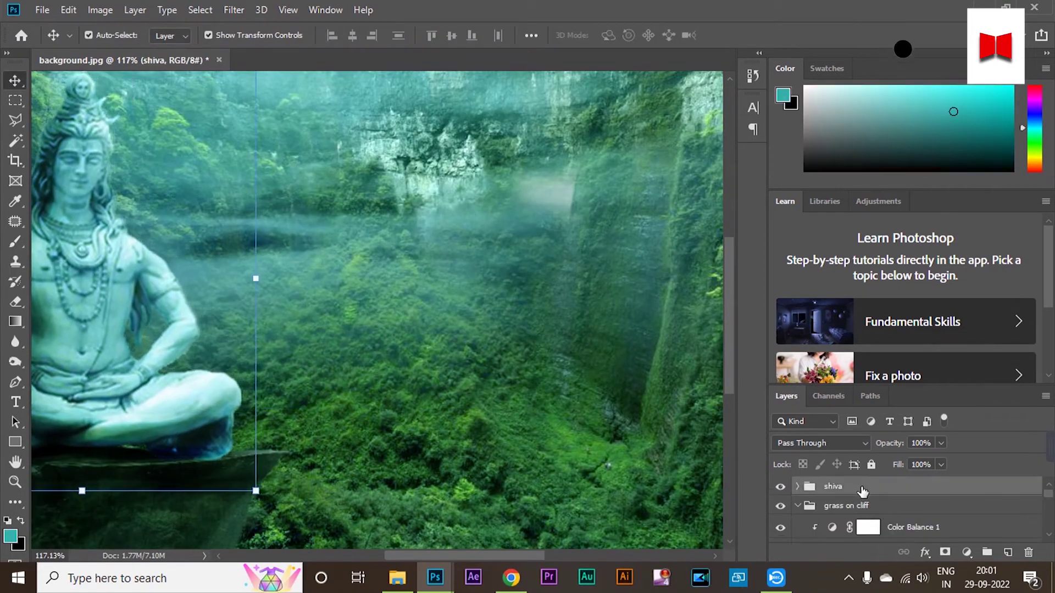
scroll(371, 333, down, 2)
click(492, 330)
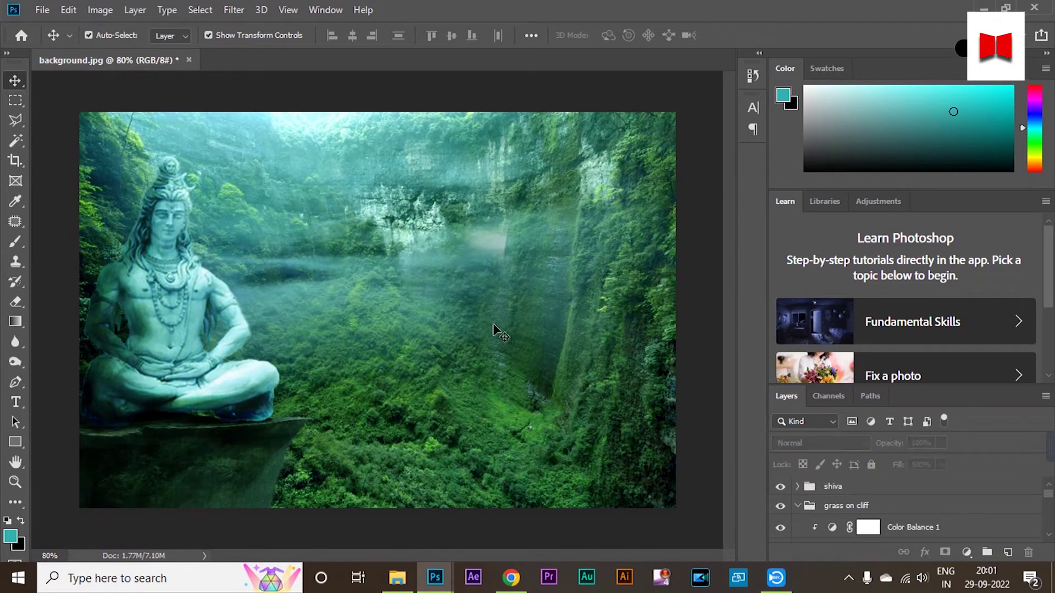
Brush a dark colour sampled from the ledge over the green gap beneath the statue's legs at 70% opacity
click(15, 261)
scroll(167, 430, up, 4)
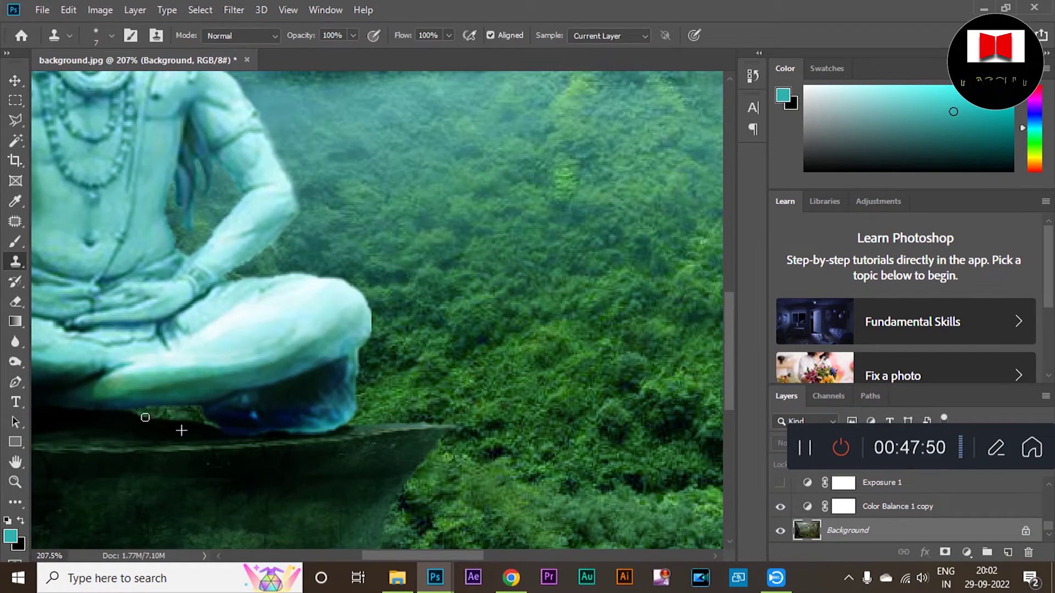
click(15, 242)
alt+click(153, 430)
key(7)
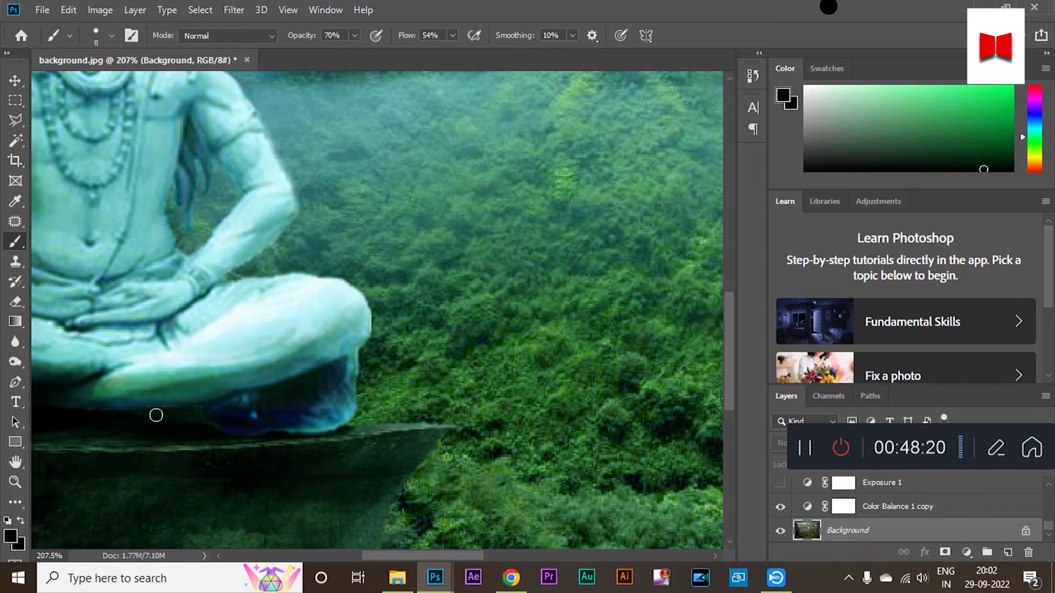
scroll(136, 412, down, 3)
scroll(189, 422, up, 4)
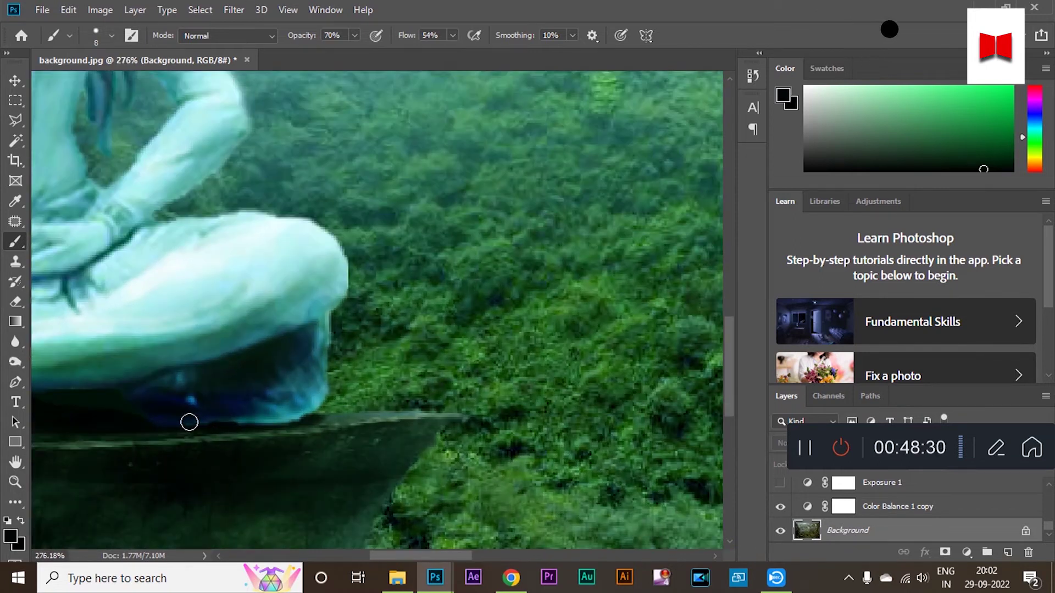
Darken the lower edge of the statue's base on the shiva layer with the brush at 36% opacity
scroll(852, 499, up, 5)
click(857, 500)
scroll(862, 504, down, 3)
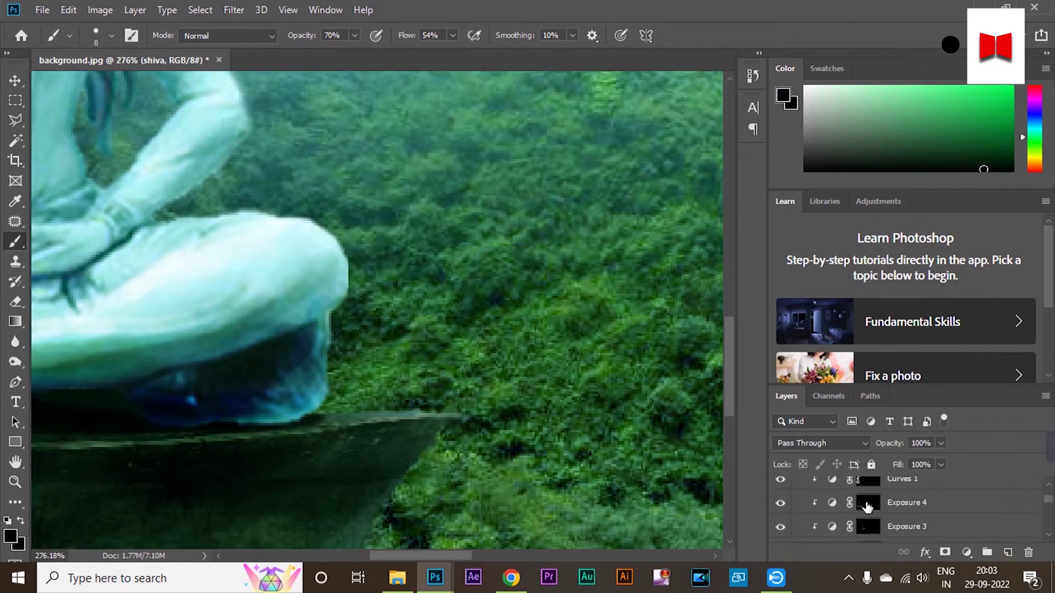
click(857, 517)
scroll(228, 401, up, 6)
drag(228, 431, 226, 435)
key(ctrl+z)
click(355, 35)
drag(353, 53, 329, 53)
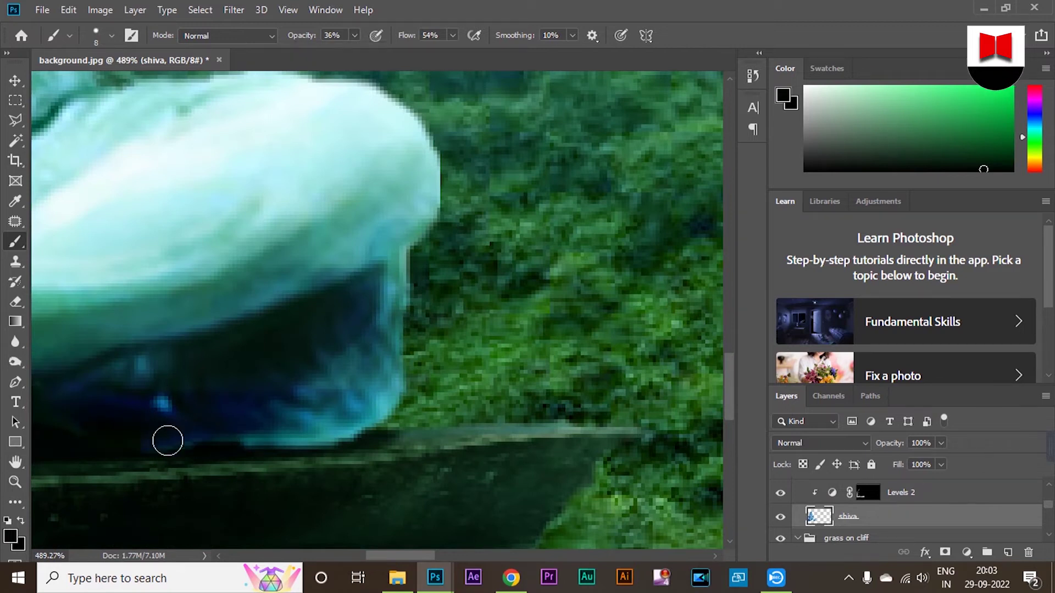
drag(167, 440, 266, 440)
Paint a dark blue sampled from the statue's base over its bright blue areas at 25% brush opacity
click(354, 35)
drag(354, 53, 345, 53)
alt+click(219, 415)
mouse_move(281, 434)
mouse_down()
mouse_move(374, 414)
mouse_move(313, 428)
mouse_move(398, 271)
mouse_move(379, 336)
mouse_up()
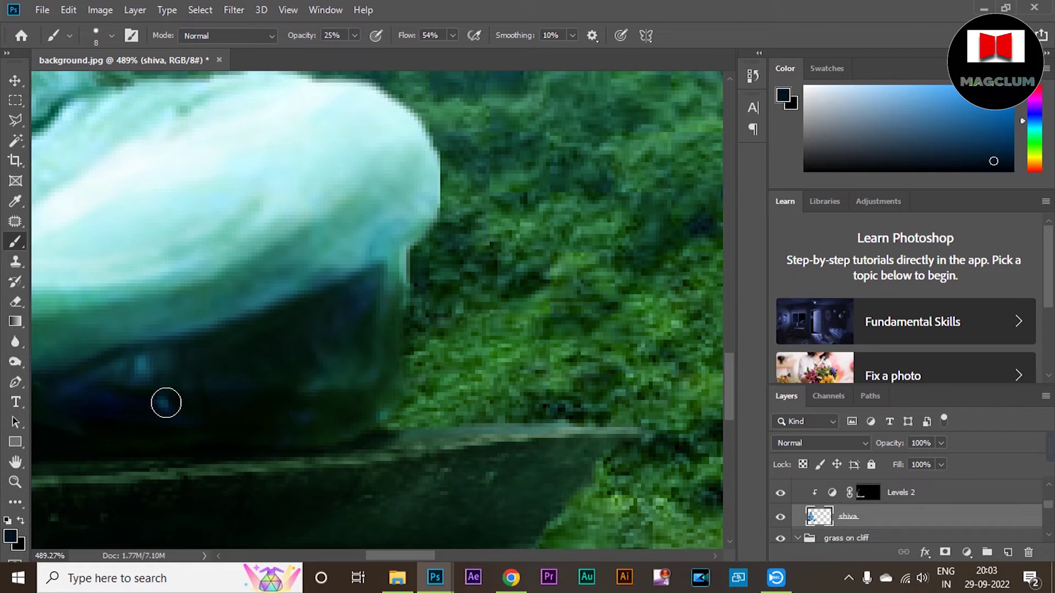
click(166, 403)
scroll(280, 375, down, 6)
scroll(295, 399, down, 5)
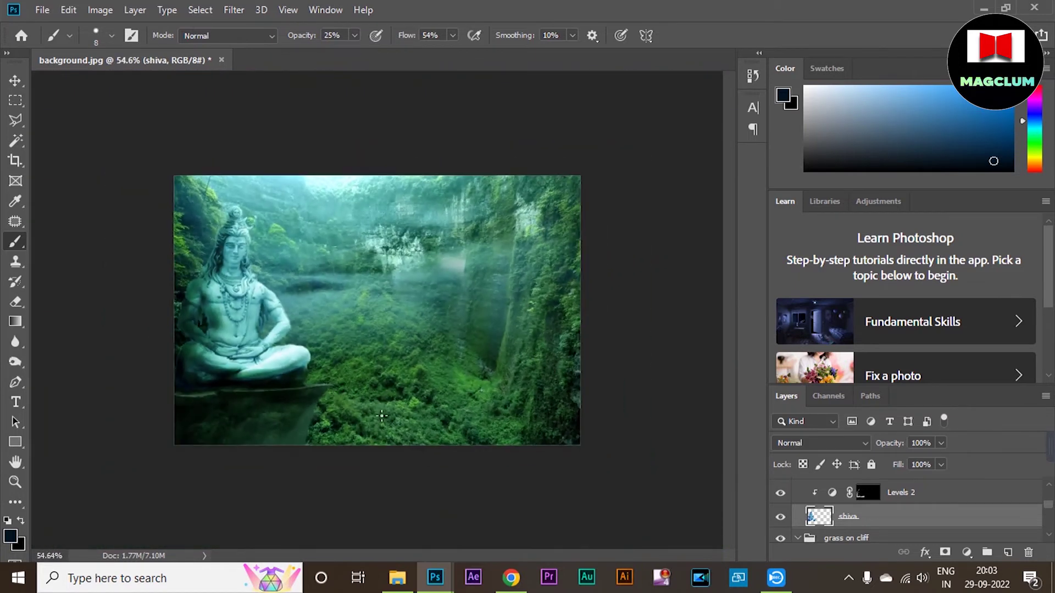
Add a Curves adjustment above the shiva group and lower the curve to darken the whole image
key(v)
click(214, 130)
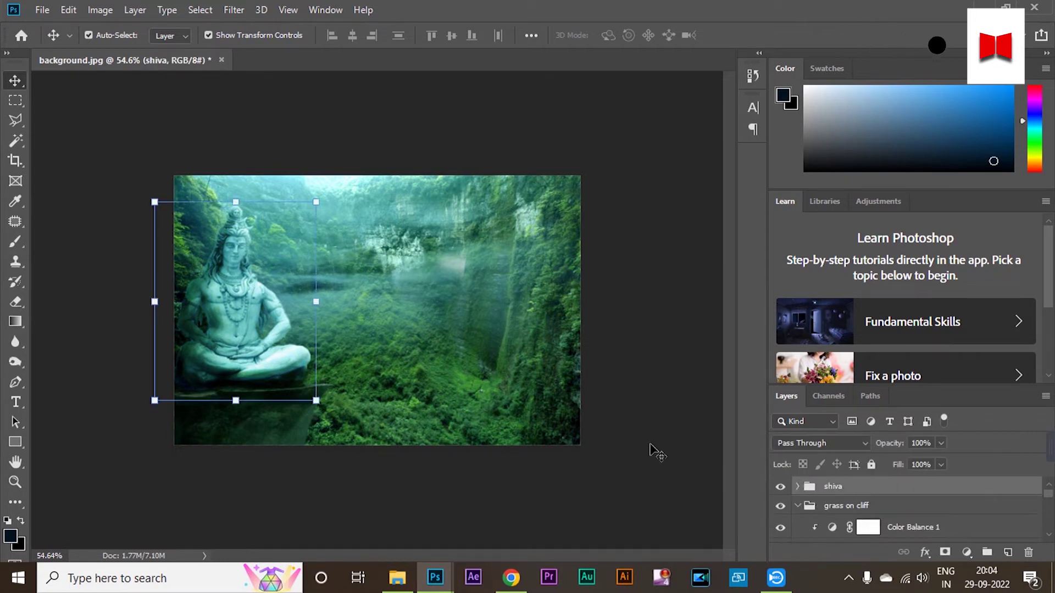
click(966, 553)
click(946, 361)
drag(871, 307, 883, 310)
click(946, 148)
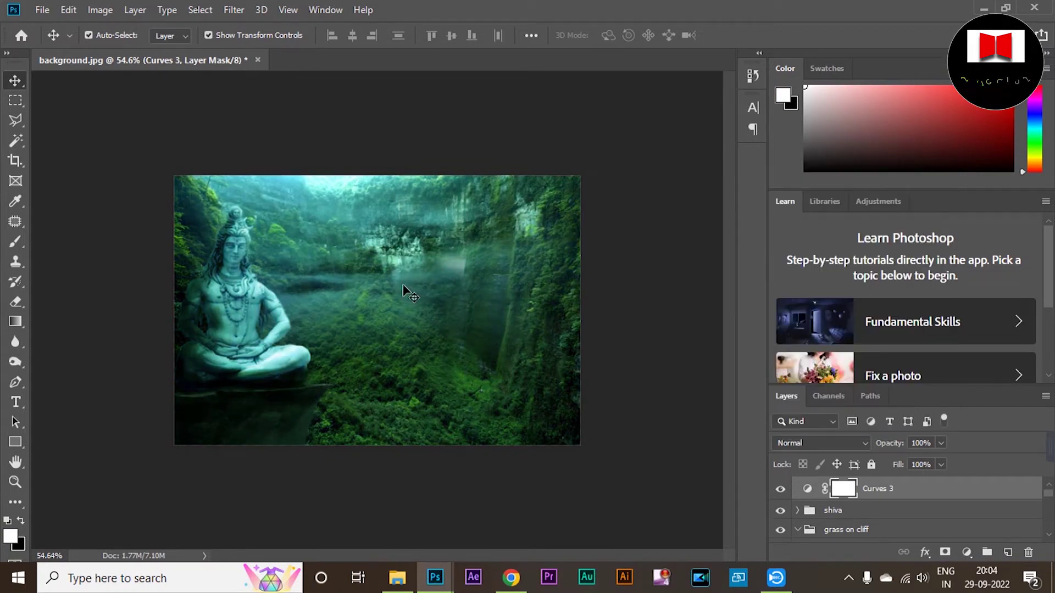
Paint black on the Curves 3 mask over the bright sky and pale rock faces with a size 35 brush at 65% opacity
key(b)
key(x)
scroll(366, 273, up, 5)
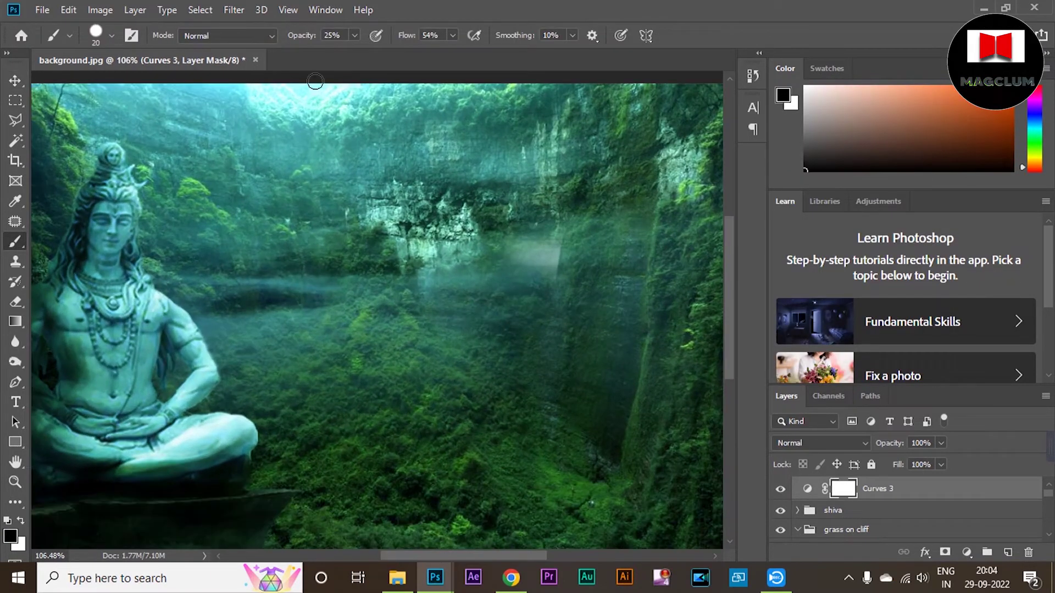
drag(354, 35, 384, 59)
drag(280, 107, 313, 106)
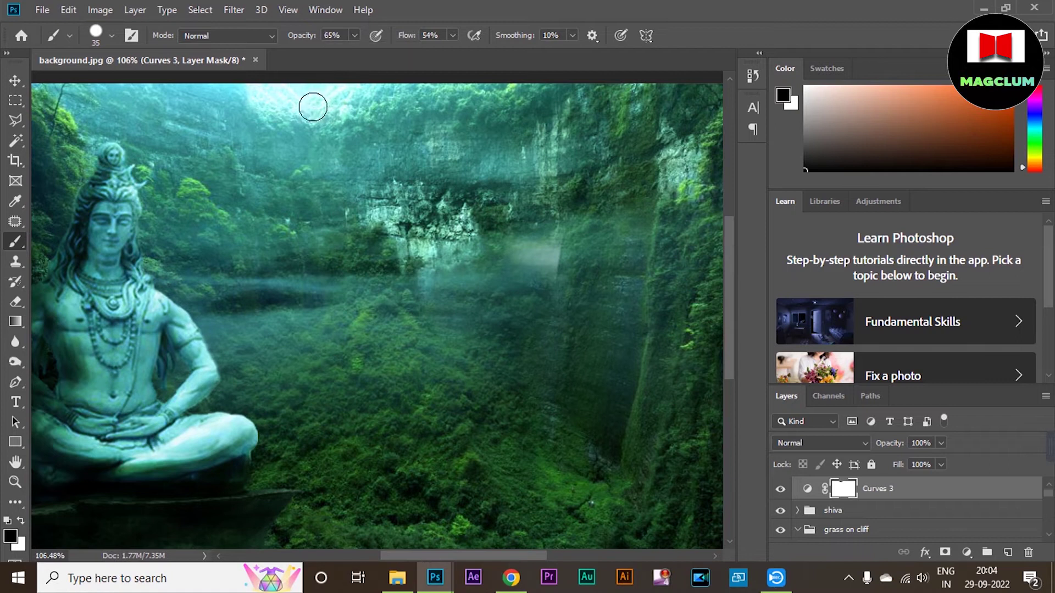
drag(385, 212, 436, 227)
scroll(589, 271, down, 2)
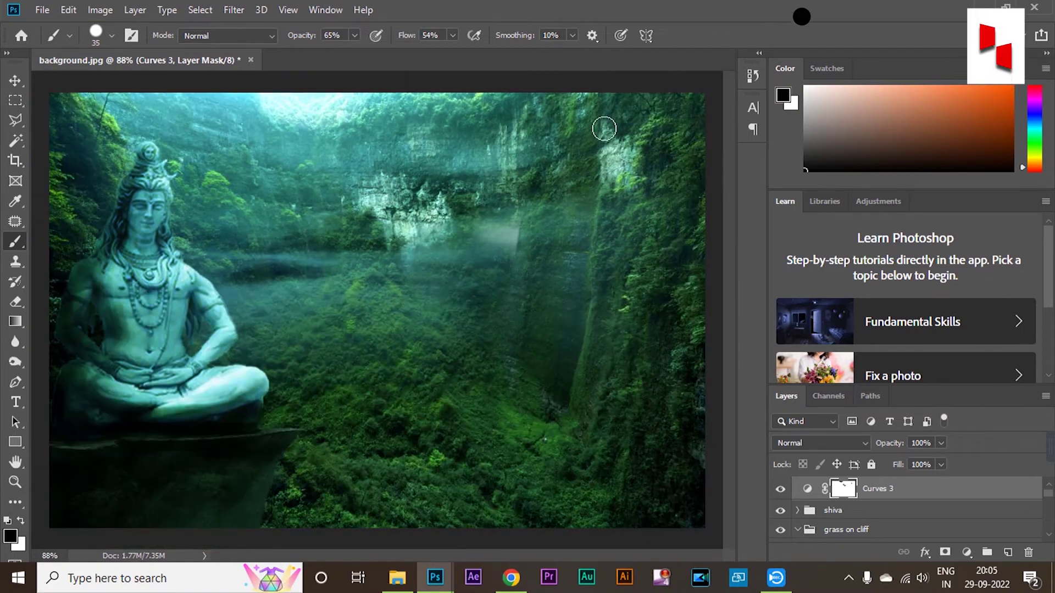
scroll(346, 264, down, 1)
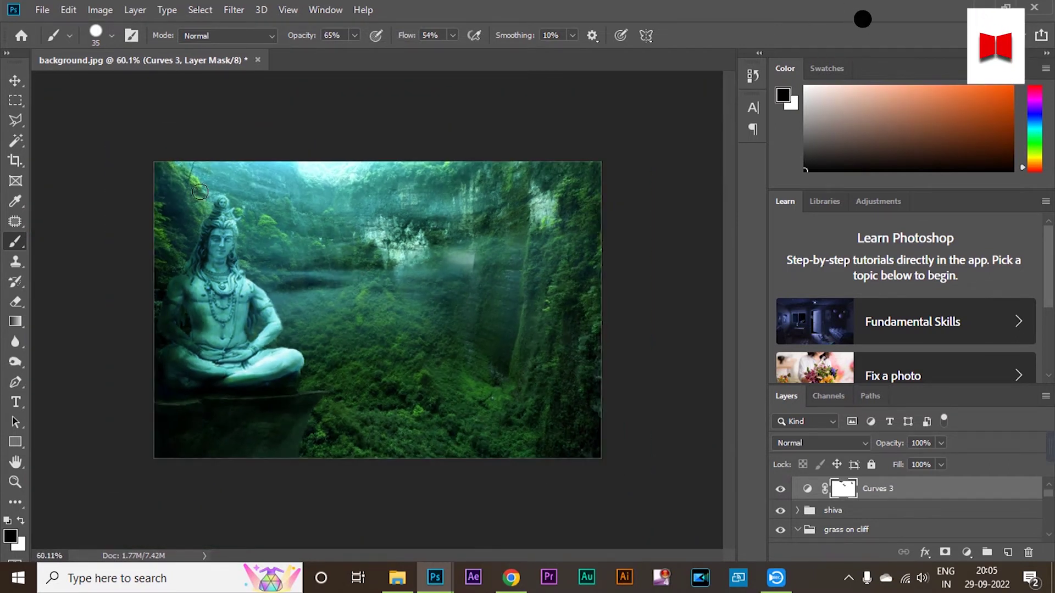
Add a Brightness/Contrast adjustment above Curves 3 with brightness 19 and contrast 7
key(v)
click(307, 132)
click(966, 551)
click(991, 333)
drag(850, 257, 861, 257)
drag(850, 286, 855, 285)
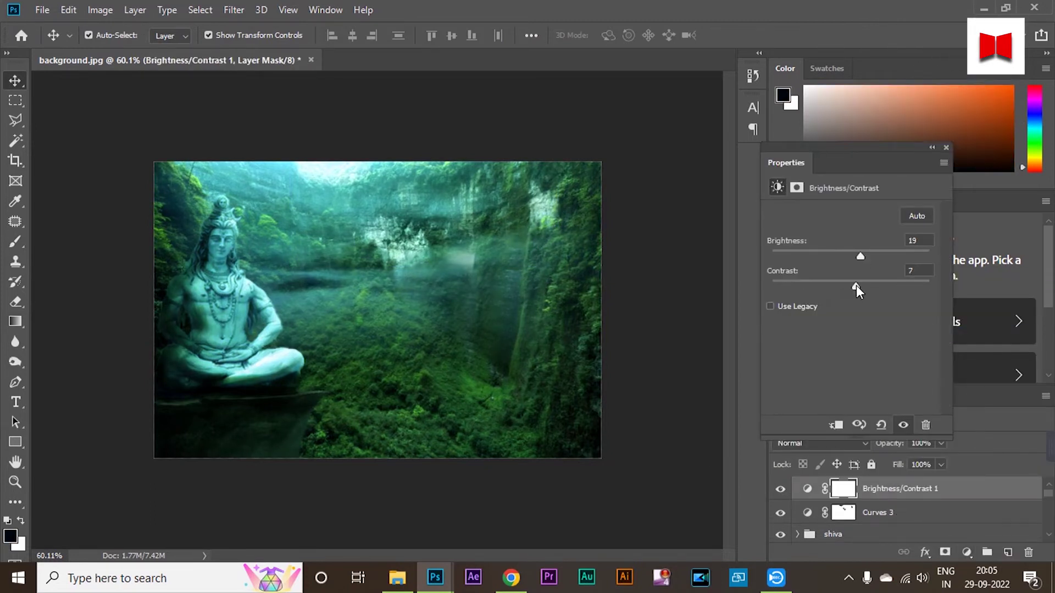
click(946, 147)
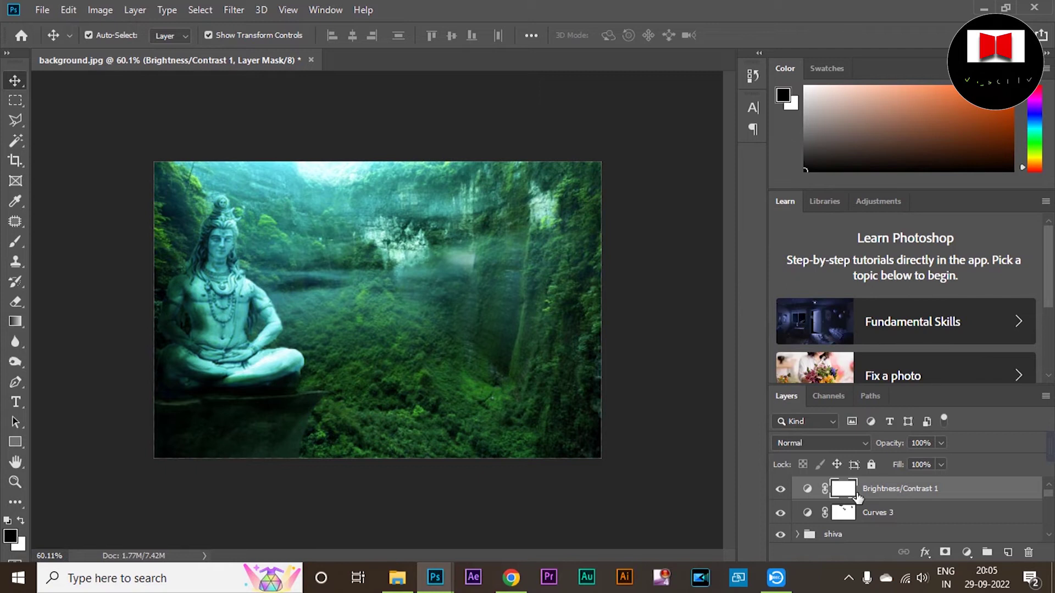
Place the waterfall image over the composition, position it roughly, and set its layer opacity to 80%
scroll(485, 377, up, 3)
scroll(478, 387, down, 2)
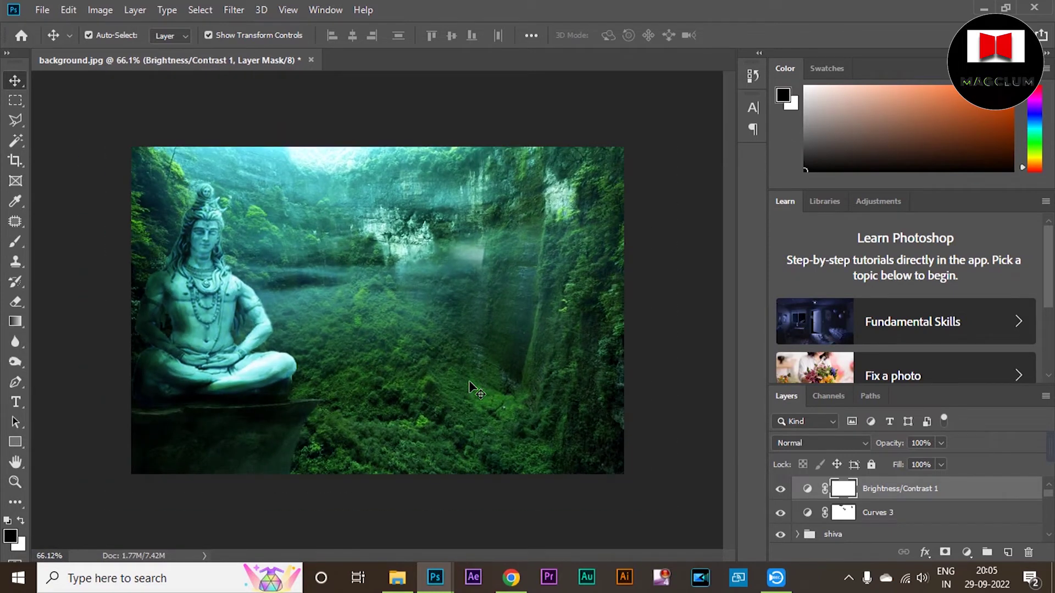
scroll(337, 357, up, 2)
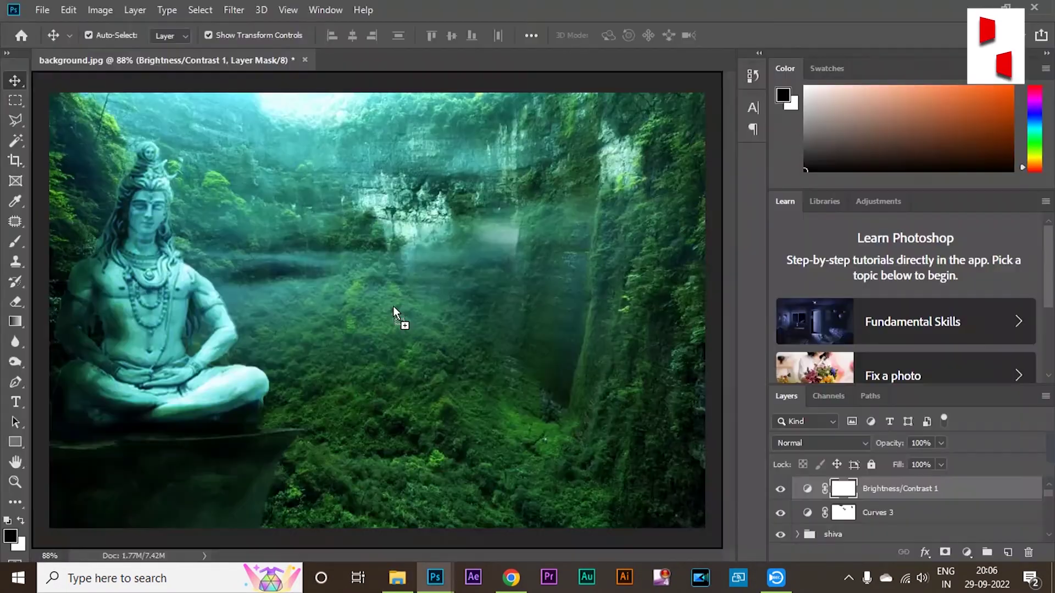
drag(395, 313, 602, 283)
drag(377, 310, 350, 311)
drag(489, 321, 490, 273)
click(941, 443)
mouse_move(912, 463)
mouse_down()
mouse_move(928, 464)
mouse_move(901, 461)
mouse_up()
drag(558, 235, 547, 272)
click(940, 443)
drag(941, 462, 970, 464)
Scale and move the waterfall image to cover the scene beside the statue, and commit the placement
drag(591, 304, 620, 290)
drag(349, 274, 321, 275)
drag(464, 348, 448, 349)
drag(685, 274, 704, 275)
drag(490, 409, 470, 408)
drag(682, 275, 705, 275)
mouse_move(605, 370)
mouse_down()
mouse_move(602, 339)
mouse_move(602, 359)
mouse_up()
scroll(469, 385, down, 3)
click(590, 34)
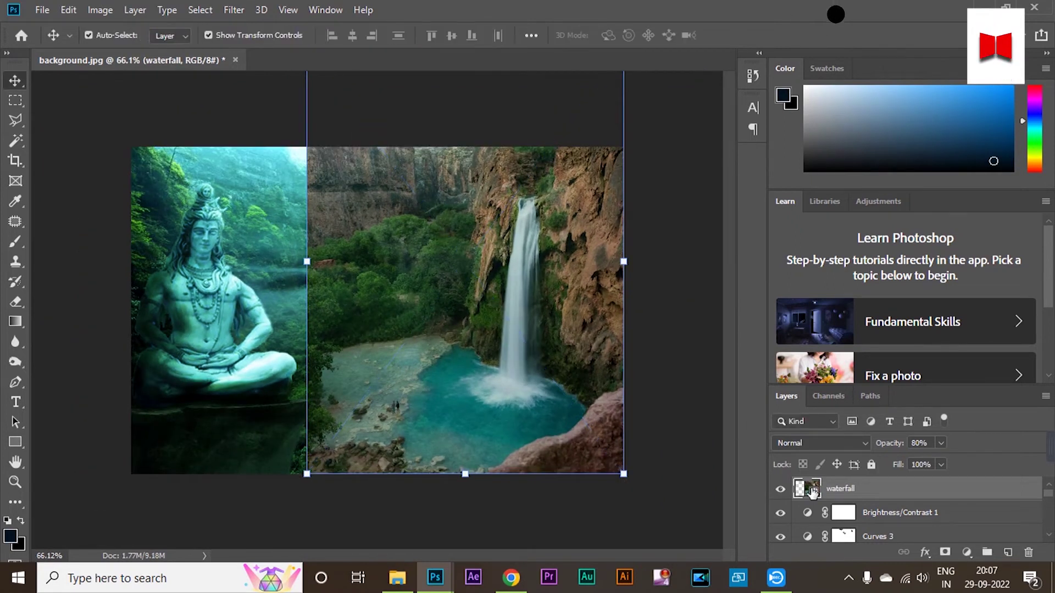
Add a layer mask to the waterfall layer and paint out the distant cliffs beside the waterfall at 100% brush opacity
click(945, 552)
key(d)
key(b)
key(0)
mouse_move(445, 88)
mouse_down()
mouse_move(406, 176)
mouse_move(335, 153)
mouse_move(317, 283)
mouse_move(433, 172)
mouse_move(314, 315)
mouse_move(355, 302)
mouse_up()
scroll(410, 259, up, 6)
scroll(453, 193, up, 2)
mouse_move(466, 205)
mouse_down()
mouse_move(436, 273)
mouse_move(327, 421)
mouse_up()
Fade the trees above the pool on the waterfall mask with black strokes at 45% brush opacity
click(354, 35)
mouse_move(476, 211)
mouse_down()
mouse_move(459, 276)
mouse_move(275, 447)
mouse_up()
scroll(318, 412, down, 1)
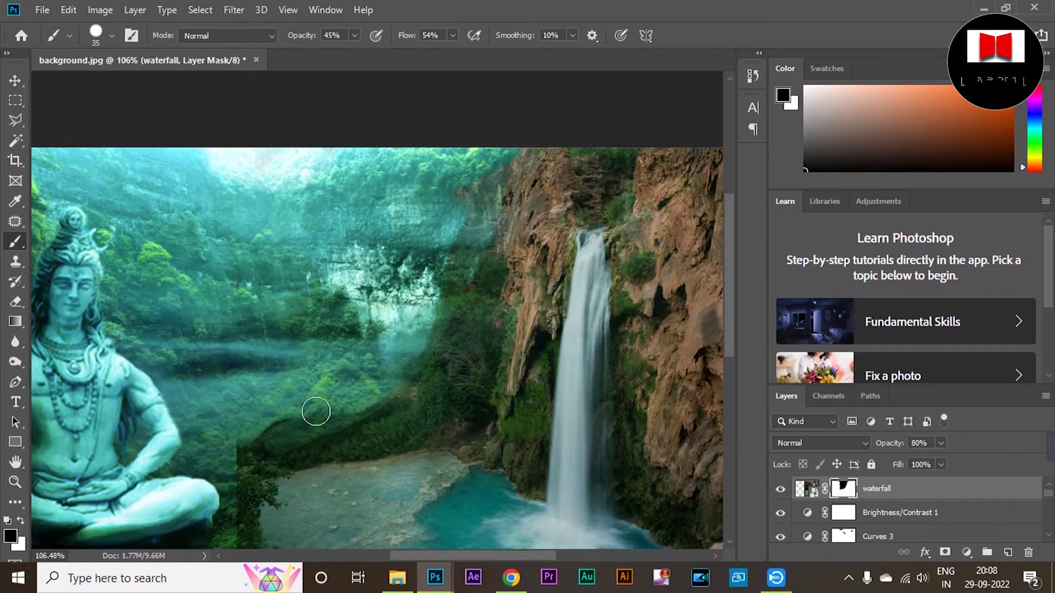
drag(318, 412, 252, 448)
scroll(258, 378, down, 2)
mouse_move(259, 378)
mouse_down()
mouse_move(314, 383)
mouse_move(405, 332)
mouse_move(412, 365)
mouse_move(462, 325)
mouse_up()
Soften the waterfall mask's transition from the cliff to the pool's near shore at 9% brush opacity
alt+scroll(461, 324, down, 2)
click(354, 36)
click(327, 52)
mouse_move(479, 146)
mouse_down()
mouse_move(468, 273)
mouse_move(305, 399)
mouse_move(297, 497)
mouse_up()
scroll(321, 459, down, 2)
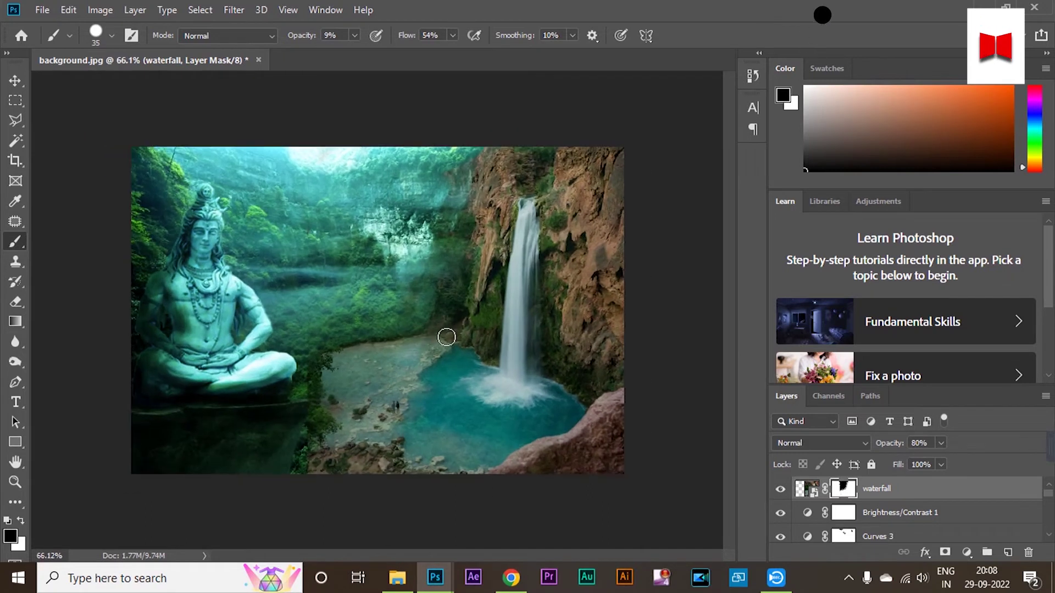
Temporarily set the waterfall layer's opacity to 0% to examine the cliff ledge's edge, and restore it to 80%
key(0)
alt+scroll(257, 456, up, 7)
key(bracketleft)
key(bracketleft)
key(bracketleft)
key(bracketleft)
key(bracketleft)
key(bracketleft)
click(941, 443)
drag(940, 461, 880, 461)
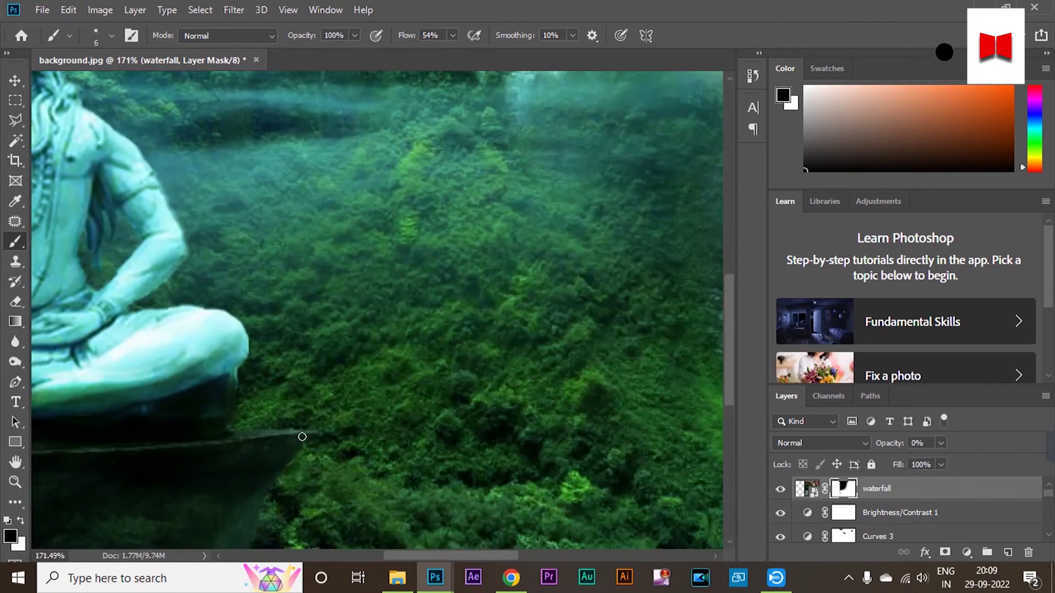
alt+scroll(249, 438, up, 4)
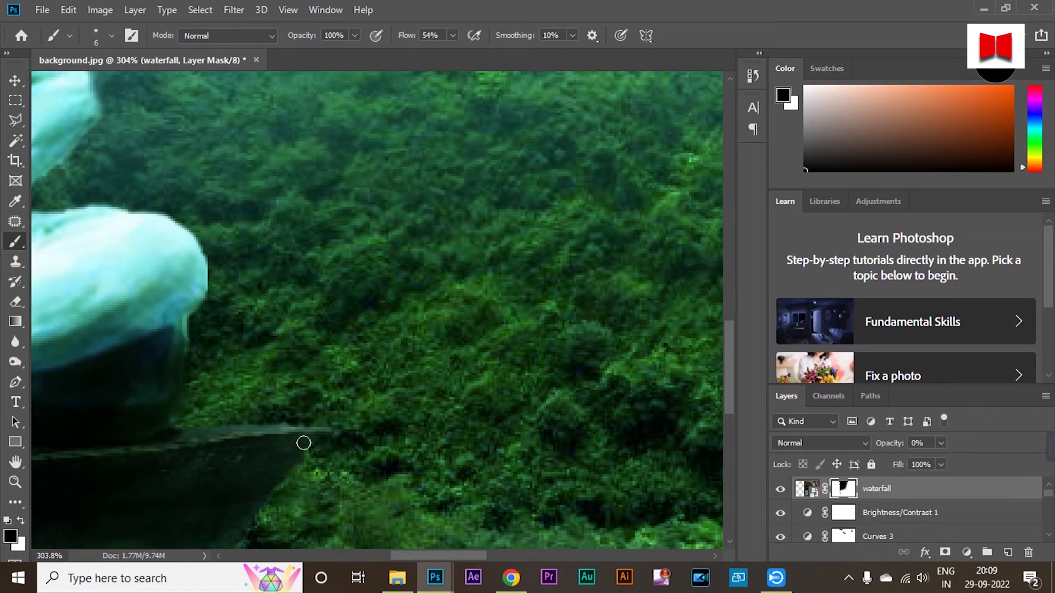
scroll(251, 443, down, 2)
click(941, 443)
drag(939, 463, 999, 468)
Blend the waterfall mask around the trees beside the cliff ledge with a 25 px black brush at 33% opacity, and deselect the layer
scroll(463, 367, down, 4)
click(328, 348)
key(bracketright)
key(bracketright)
key(bracketright)
key(bracketright)
key(bracketright)
key(bracketright)
key(3)
key(3)
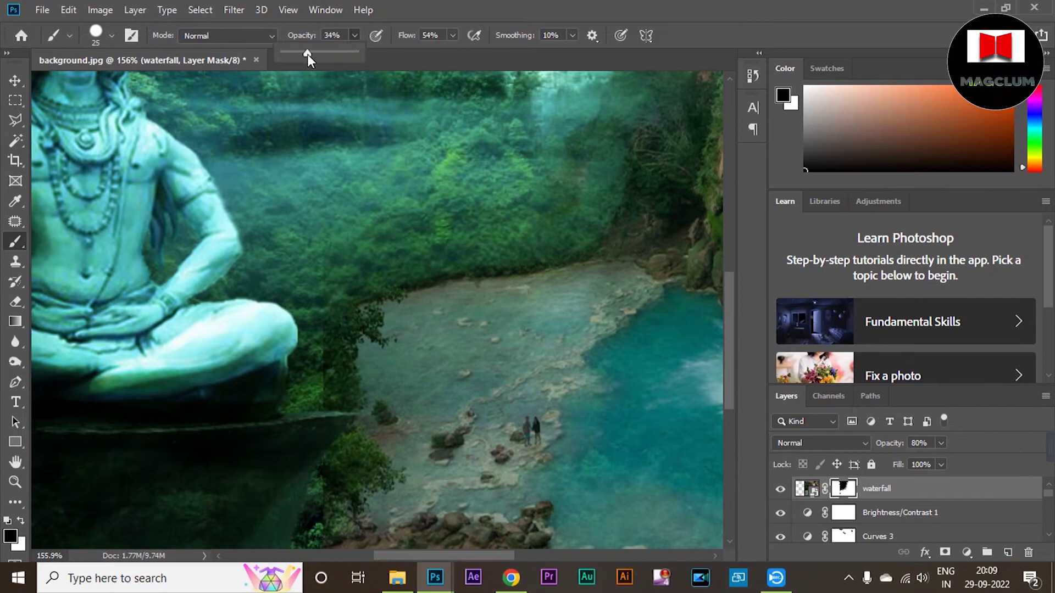
scroll(338, 389, down, 3)
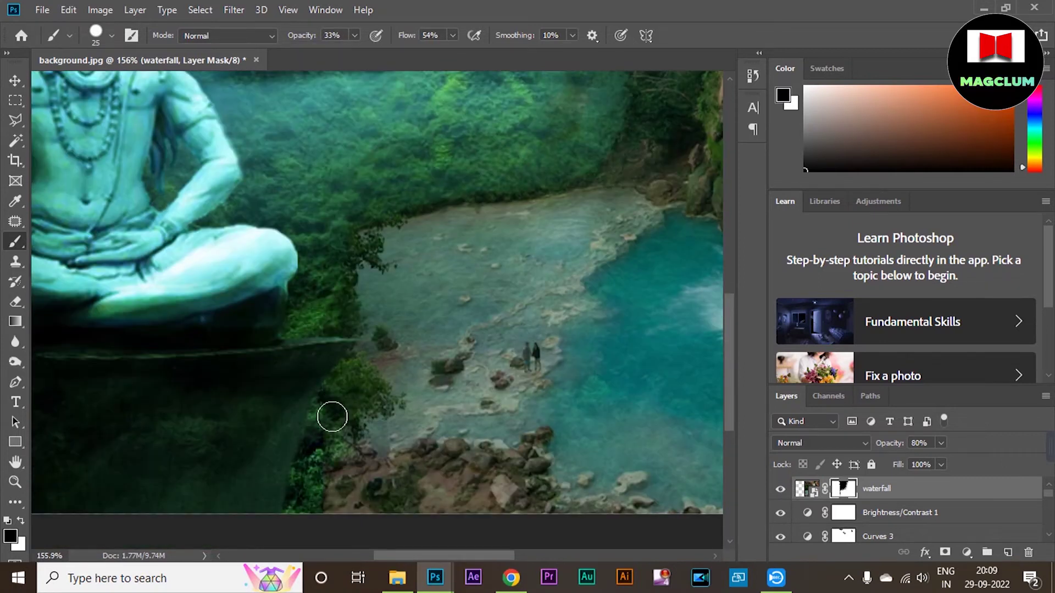
scroll(434, 177, down, 3)
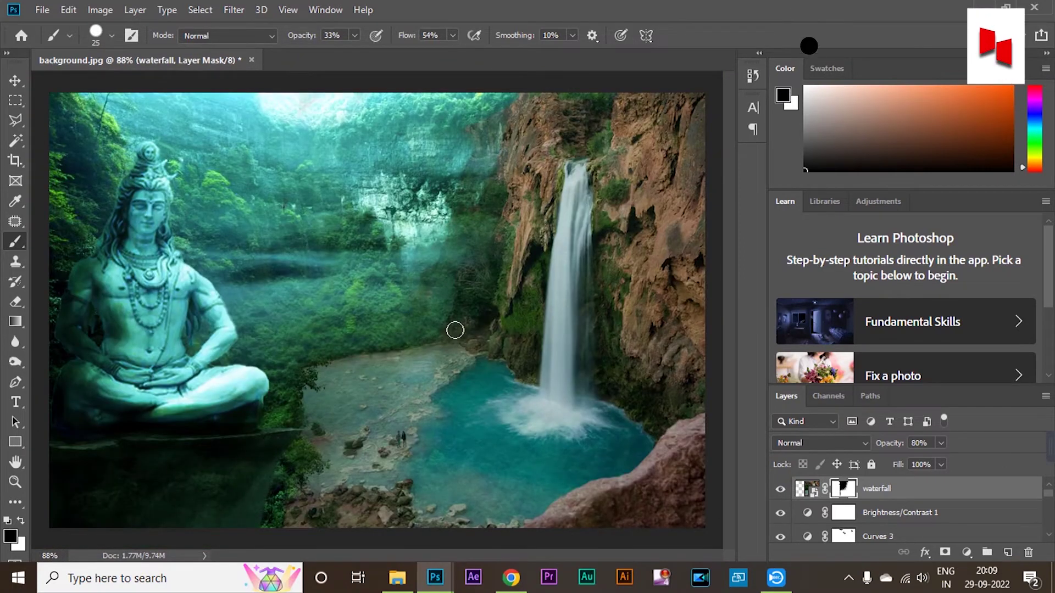
scroll(428, 336, down, 2)
scroll(568, 250, down, 2)
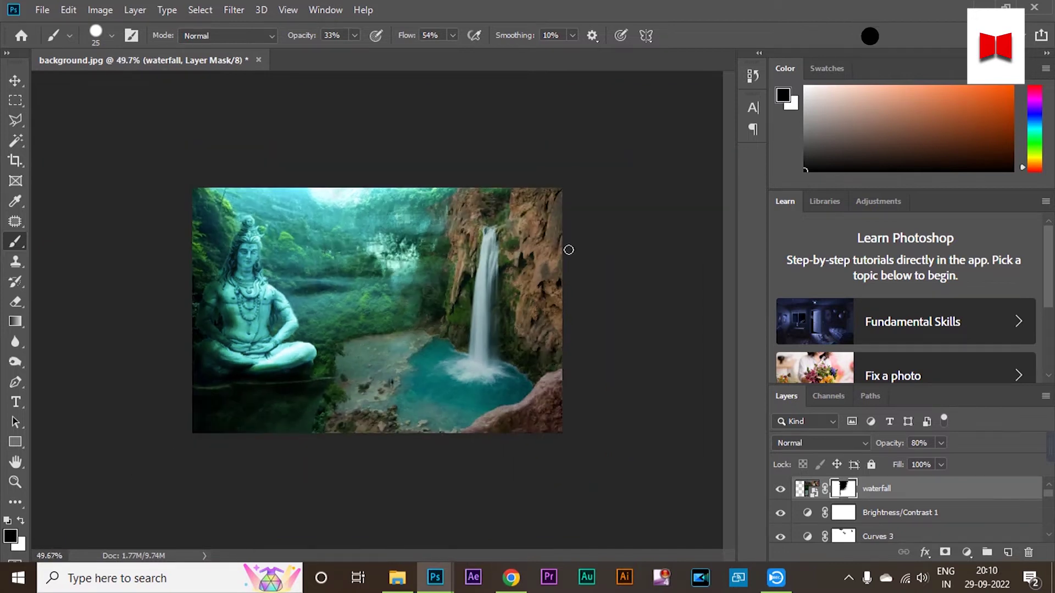
key(v)
click(668, 225)
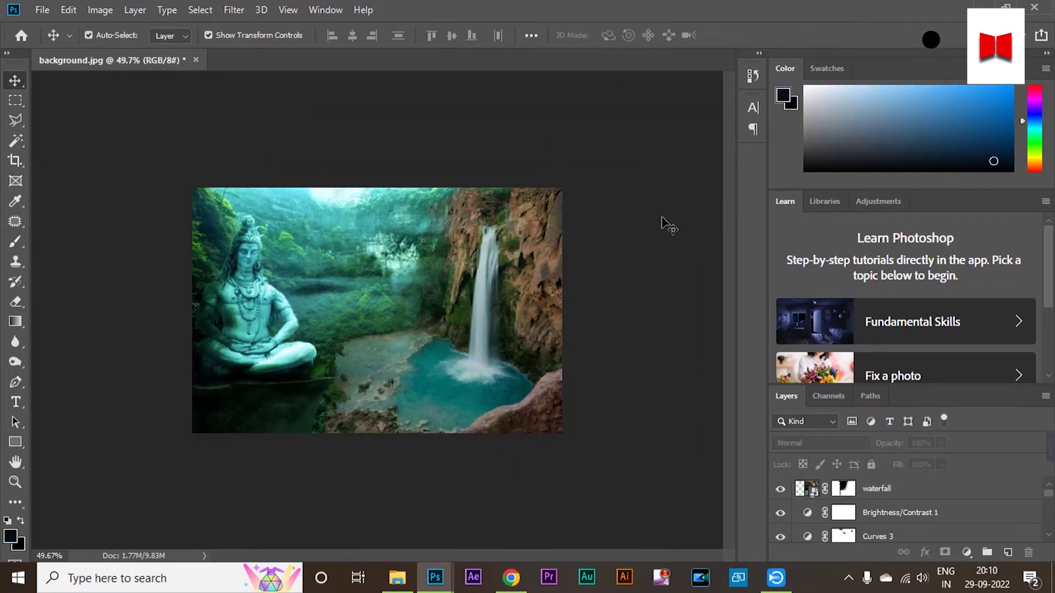
Add a Curves adjustment clipped to the waterfall layer, raising the midtones from input 110 to output 162
scroll(552, 301, up, 2)
click(967, 552)
click(968, 361)
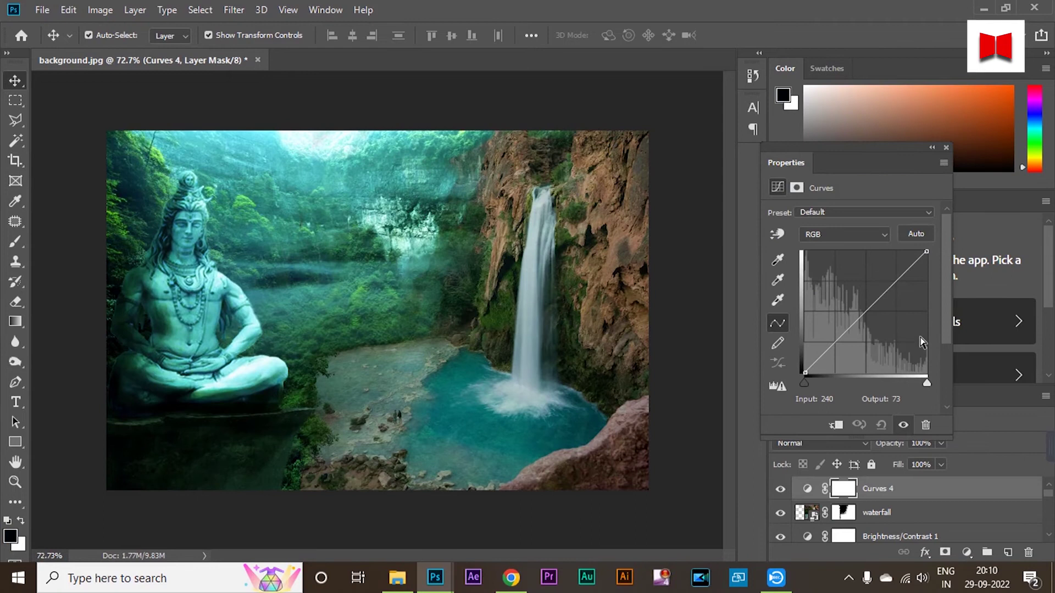
drag(878, 300, 858, 296)
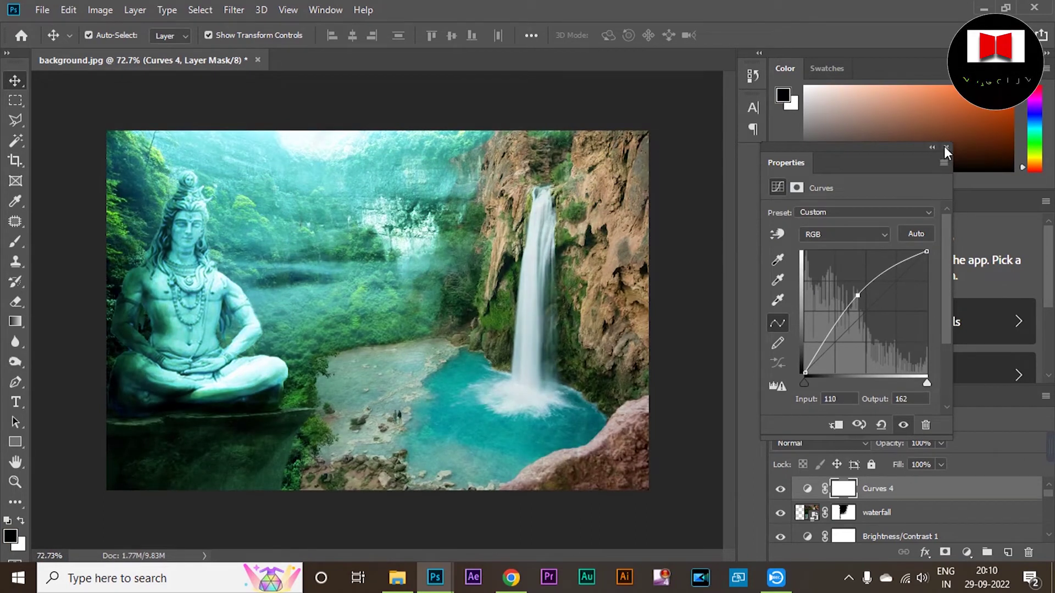
click(945, 148)
key(ctrl+alt+g)
Try painting black over the waterfall on the Curves mask at 33% brush opacity
key(b)
scroll(511, 236, up, 5)
drag(600, 315, 587, 282)
key(bracketleft)
key(bracketleft)
scroll(572, 417, down, 3)
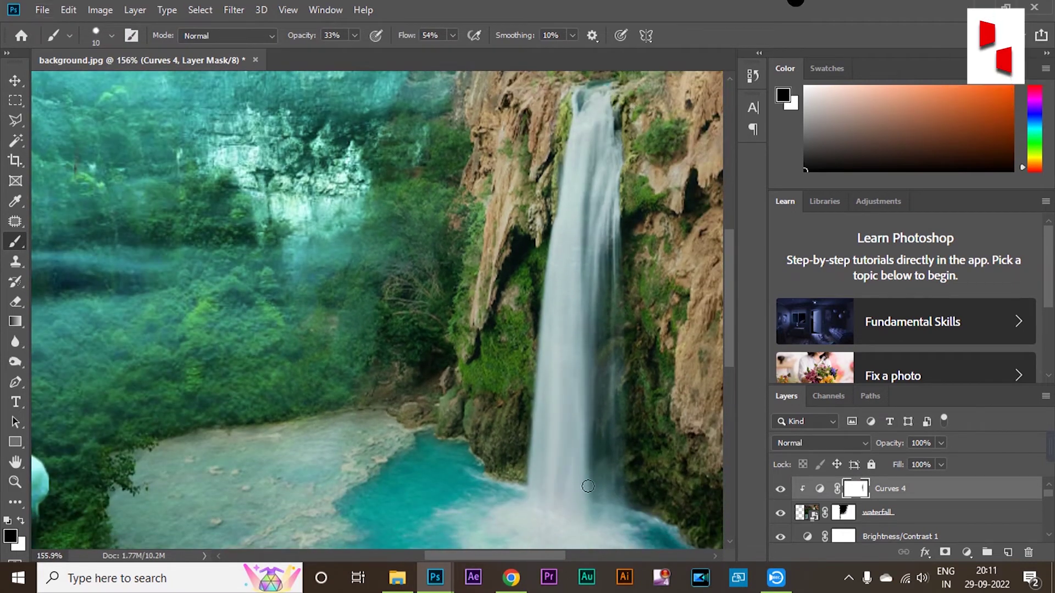
scroll(546, 377, down, 2)
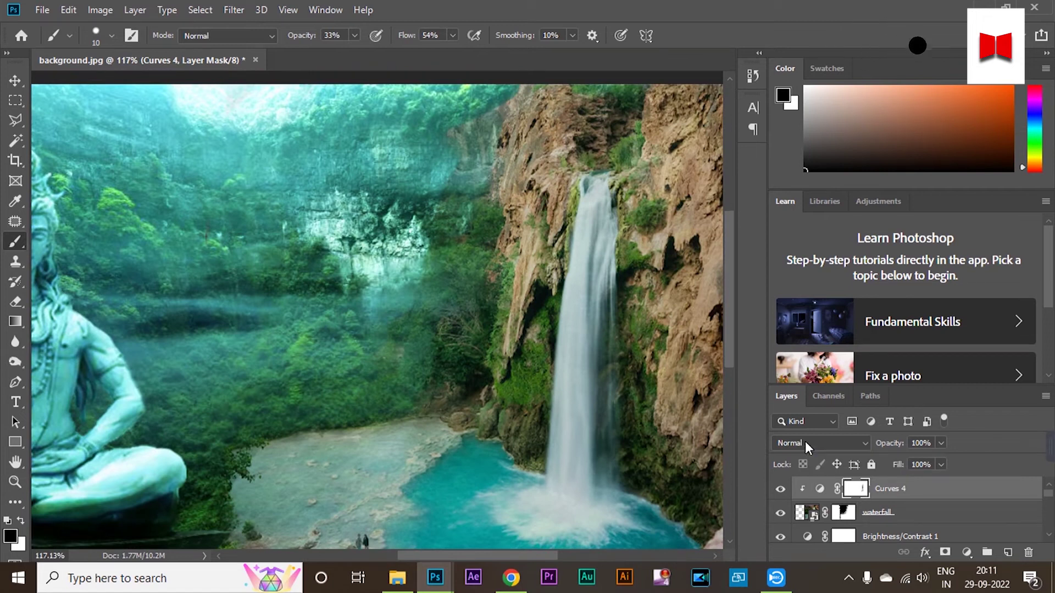
key(ctrl+z)
key(ctrl+z)
key(ctrl+z)
key(ctrl+z)
Invert the Curves mask to black and reveal the brightening along the upper waterfall with a 10 px white brush
key(ctrl+i)
key(x)
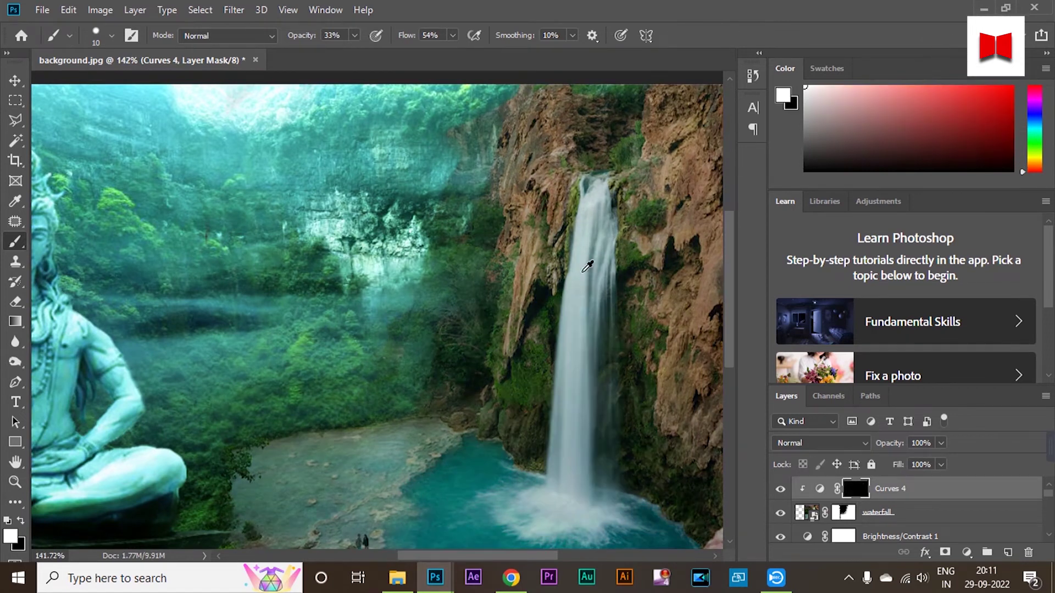
scroll(601, 152, up, 3)
click(354, 35)
drag(355, 53, 404, 53)
drag(583, 166, 581, 192)
mouse_move(576, 281)
mouse_down()
mouse_move(572, 207)
mouse_move(580, 349)
mouse_up()
Brighten the lower waterfall on the Curves mask with a 20 px white brush, reducing its opacity to 15%
scroll(577, 341, down, 5)
key(bracketright)
click(354, 36)
drag(355, 55, 330, 55)
mouse_move(566, 367)
mouse_down()
mouse_move(573, 342)
mouse_move(583, 541)
mouse_up()
click(354, 35)
drag(353, 53, 331, 54)
drag(552, 464, 543, 543)
scroll(610, 472, down, 3)
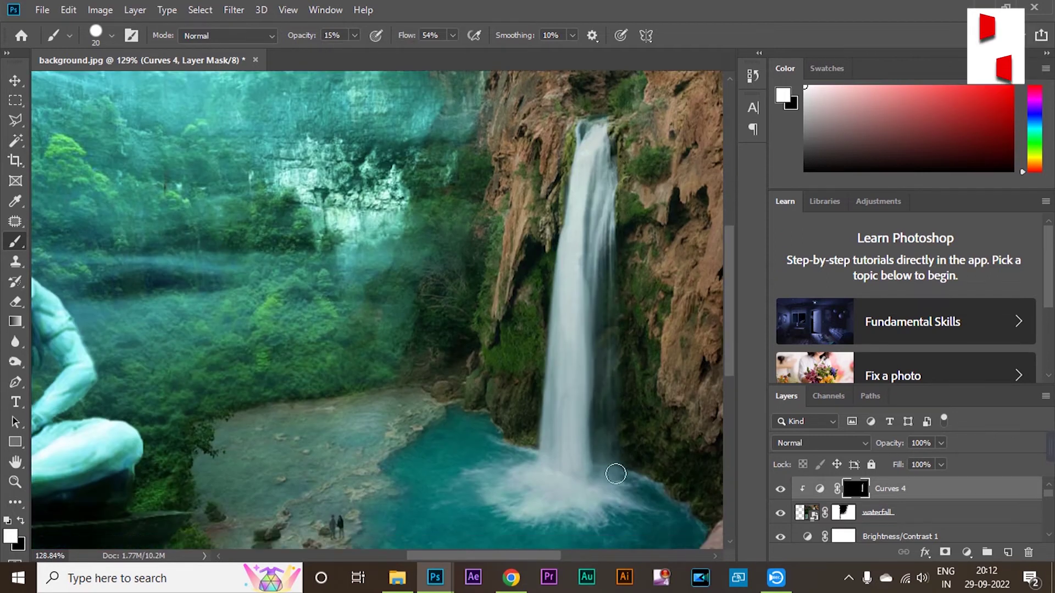
Brighten the splash at the waterfall's base on the Curves mask with white at 100% brush opacity, adding a fainter pass over it
click(354, 35)
drag(355, 53, 421, 53)
drag(510, 438, 631, 474)
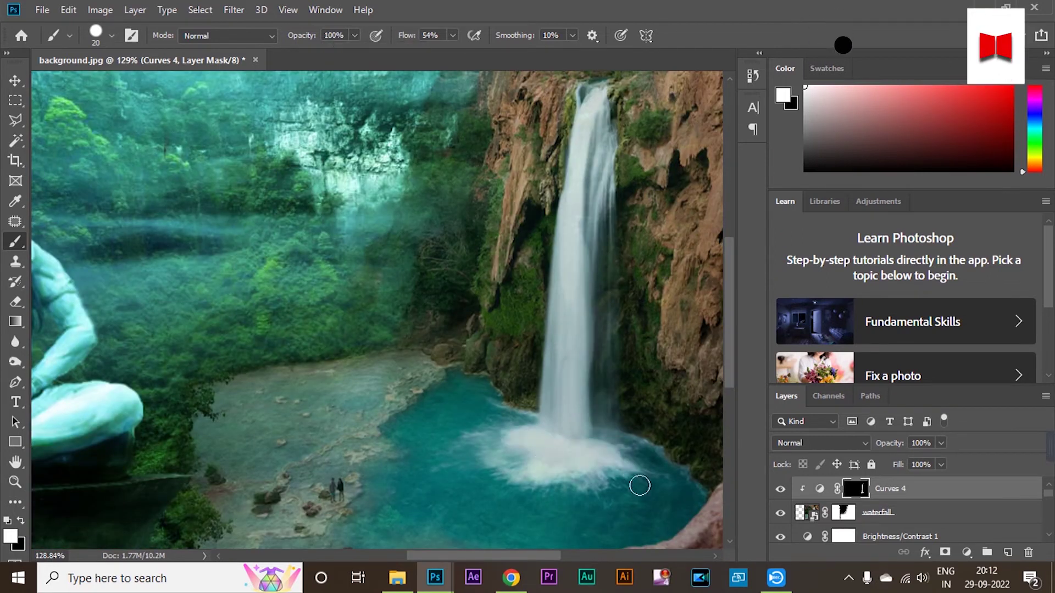
click(354, 35)
drag(322, 54, 309, 55)
mouse_move(484, 437)
mouse_down()
mouse_move(590, 487)
mouse_move(632, 460)
mouse_up()
Refine the highlights on the rock face beside the waterfall on the Curves mask with a 9 px brush at 33% opacity
scroll(484, 410, down, 6)
scroll(487, 410, up, 5)
key(bracketleft)
key(bracketleft)
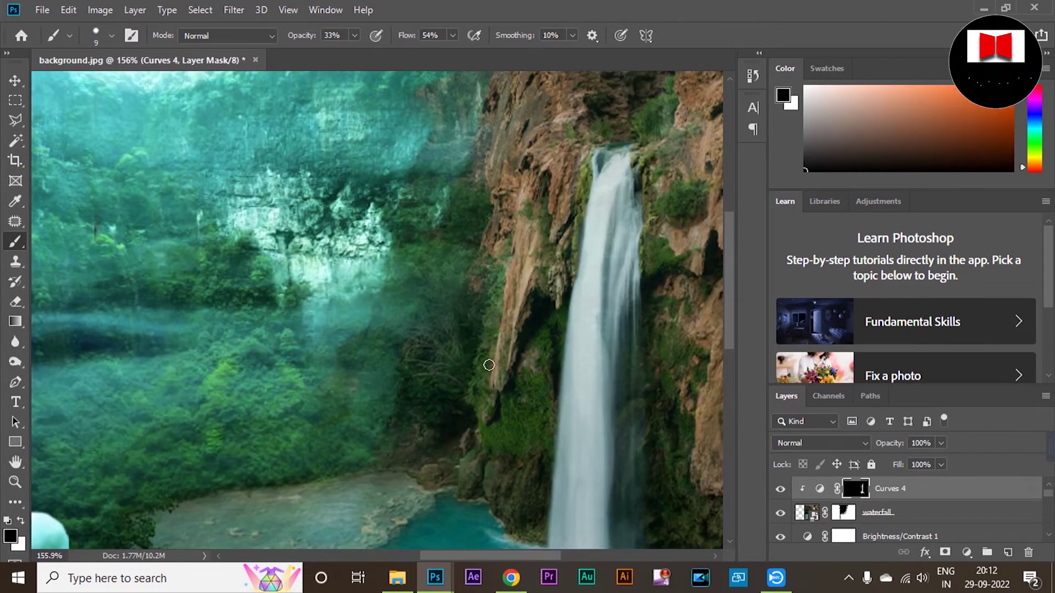
scroll(489, 368, down, 1)
scroll(721, 216, up, 3)
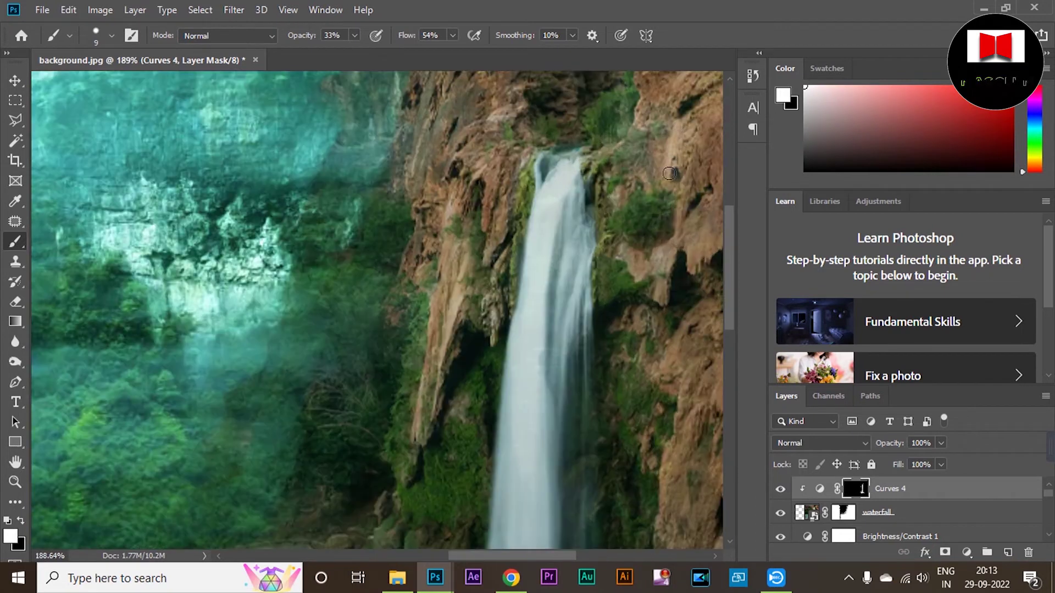
scroll(688, 326, down, 3)
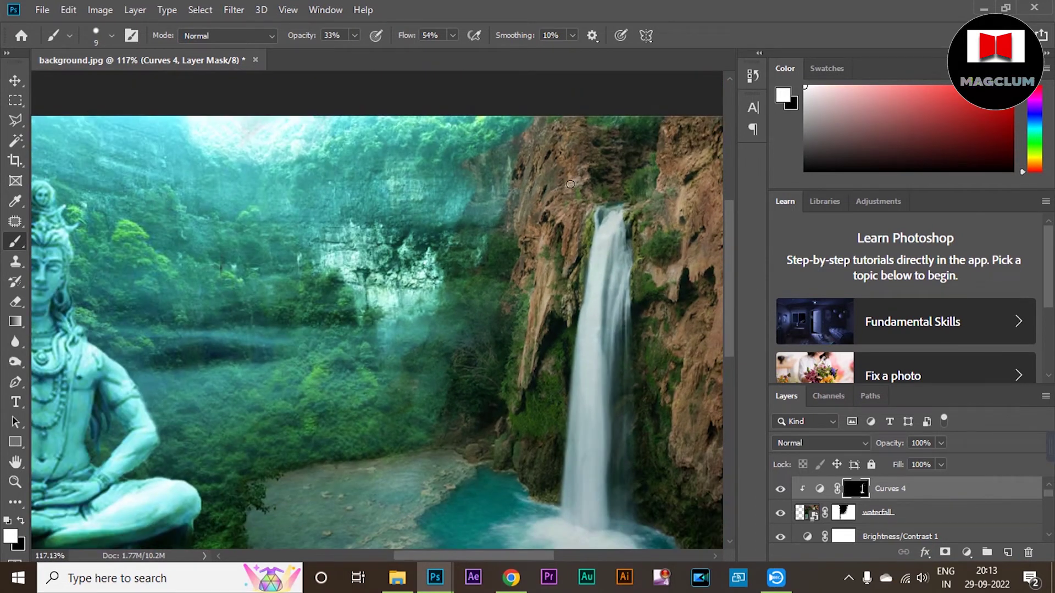
Touch up the Curves mask around the cliff with a 30 px white brush at 15% opacity
scroll(597, 185, down, 2)
click(354, 35)
click(337, 52)
key(bracketright)
key(bracketright)
key(bracketright)
key(bracketright)
key(bracketright)
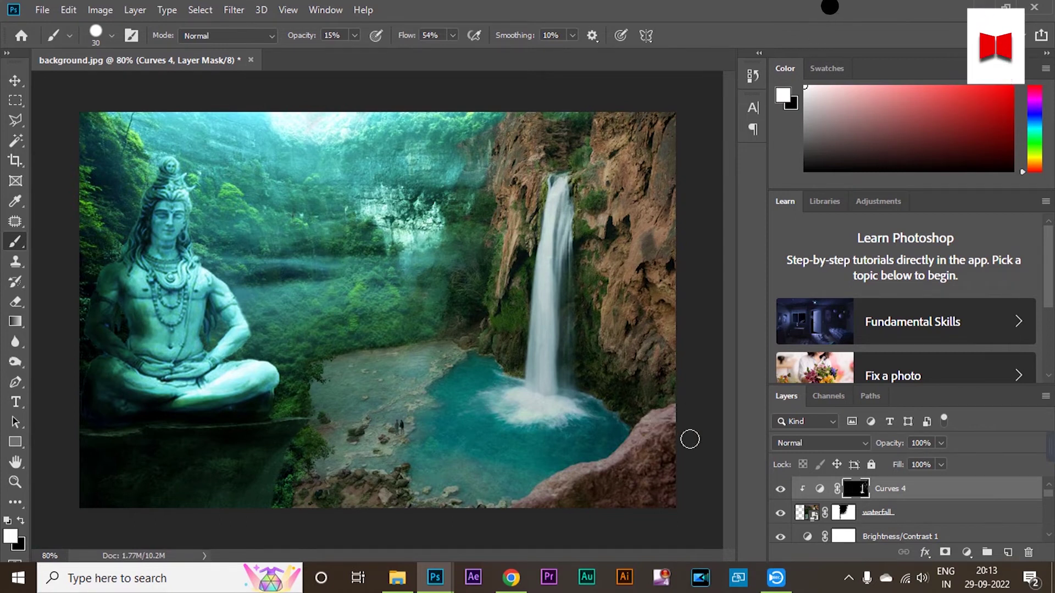
Erase the reddish foreground rock from the corner of the waterfall layer with an 80 px eraser at 100% opacity
key(e)
key(alt+bracketleft)
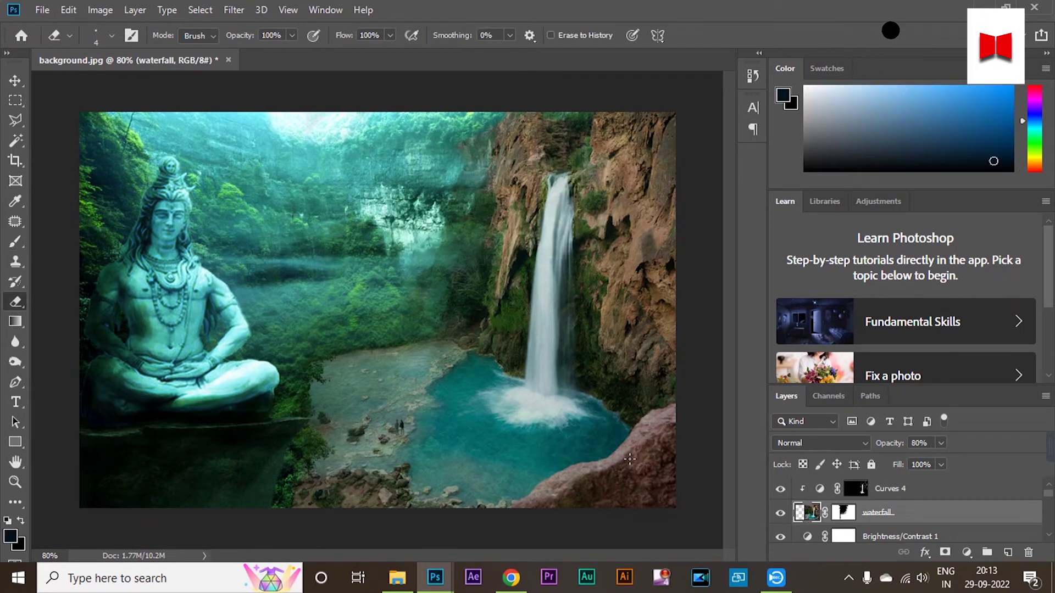
drag(663, 460, 510, 525)
key(ctrl+z)
key(bracketleft)
key(bracketleft)
key(bracketleft)
key(bracketleft)
mouse_move(638, 514)
mouse_down()
mouse_move(688, 501)
mouse_move(544, 518)
mouse_move(663, 458)
mouse_move(660, 446)
mouse_move(597, 488)
mouse_move(661, 438)
mouse_move(585, 491)
mouse_up()
drag(651, 449, 567, 500)
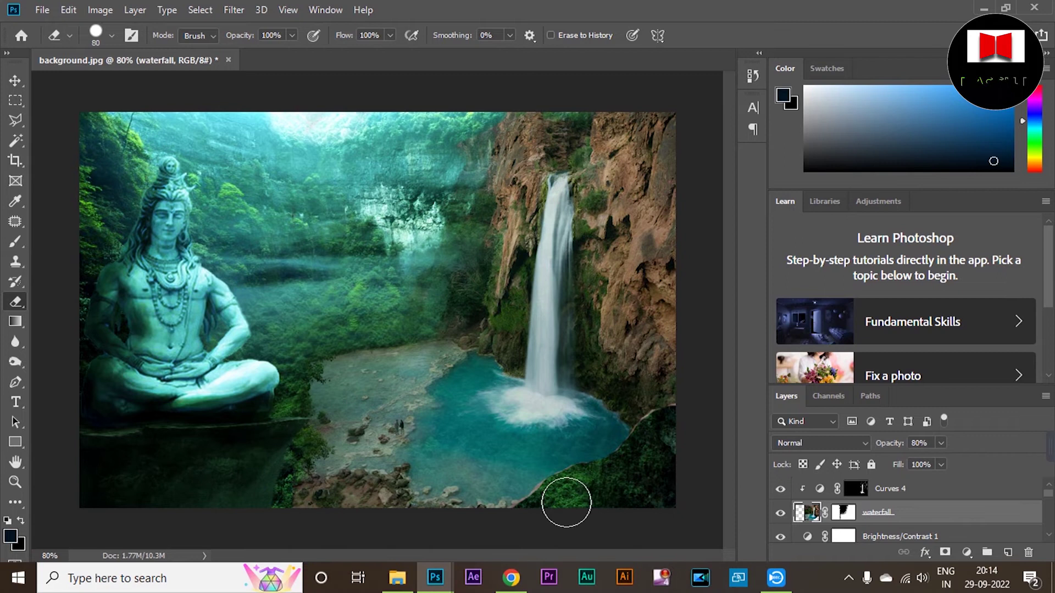
Soften the waterfall layer's edge between pool and bushes with a 60 px eraser at 42% opacity and 35% flow, and deselect the layer
scroll(598, 504, down, 2)
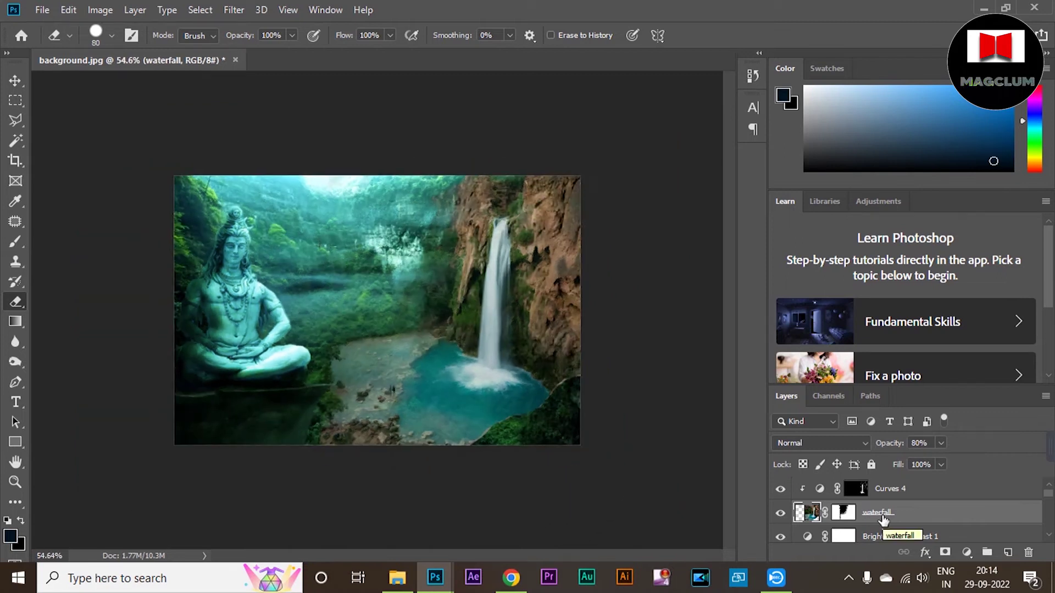
click(879, 492)
click(292, 35)
drag(292, 54, 245, 53)
key(bracketleft)
key(bracketleft)
key(4)
key(2)
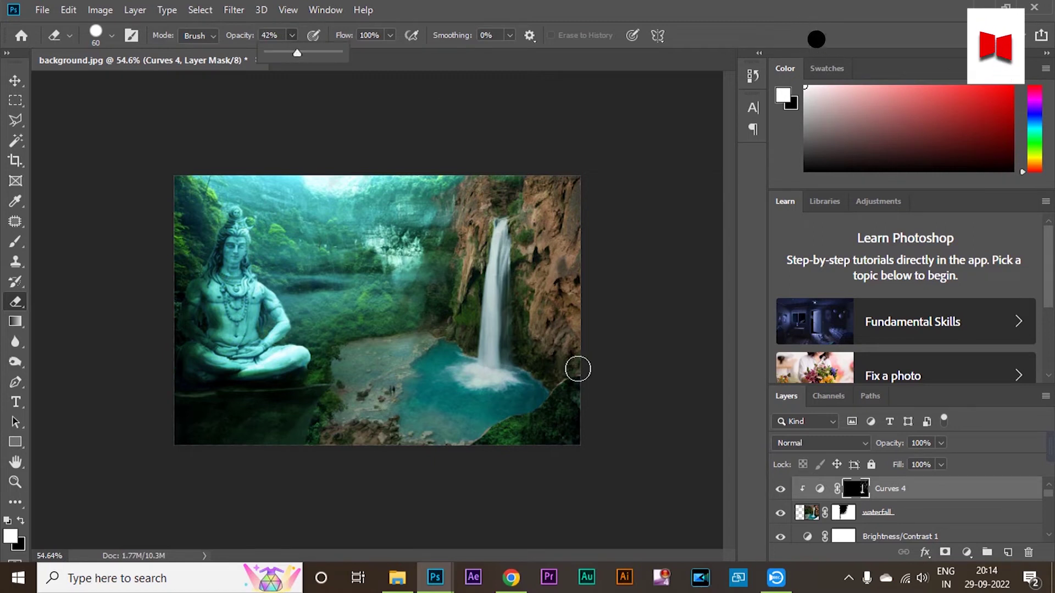
click(389, 35)
drag(391, 53, 344, 53)
mouse_move(572, 379)
mouse_down()
mouse_move(489, 430)
mouse_move(572, 382)
mouse_move(505, 429)
mouse_up()
key(ctrl+z)
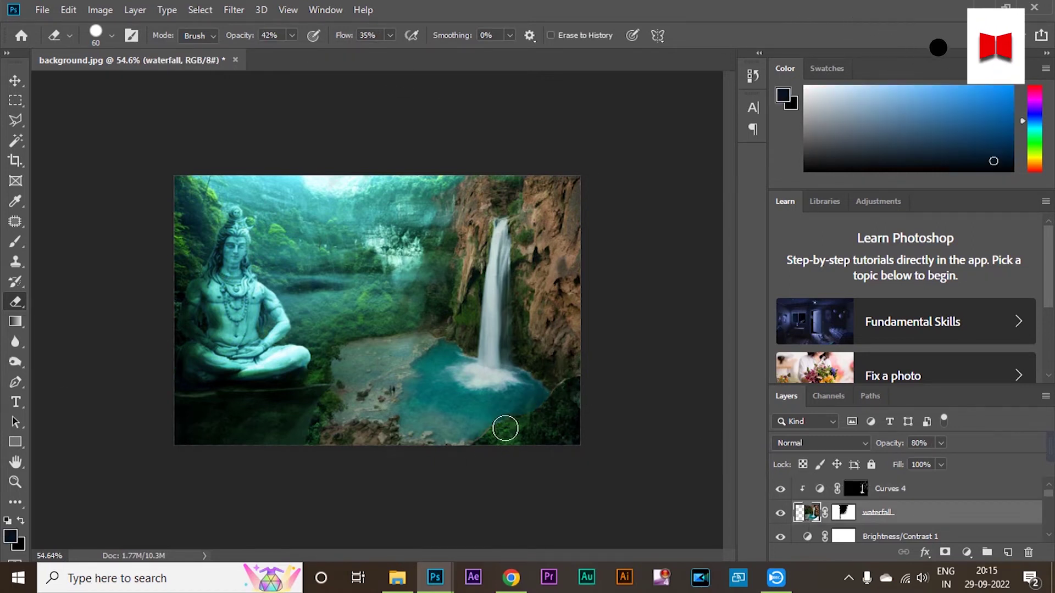
key(v)
click(217, 121)
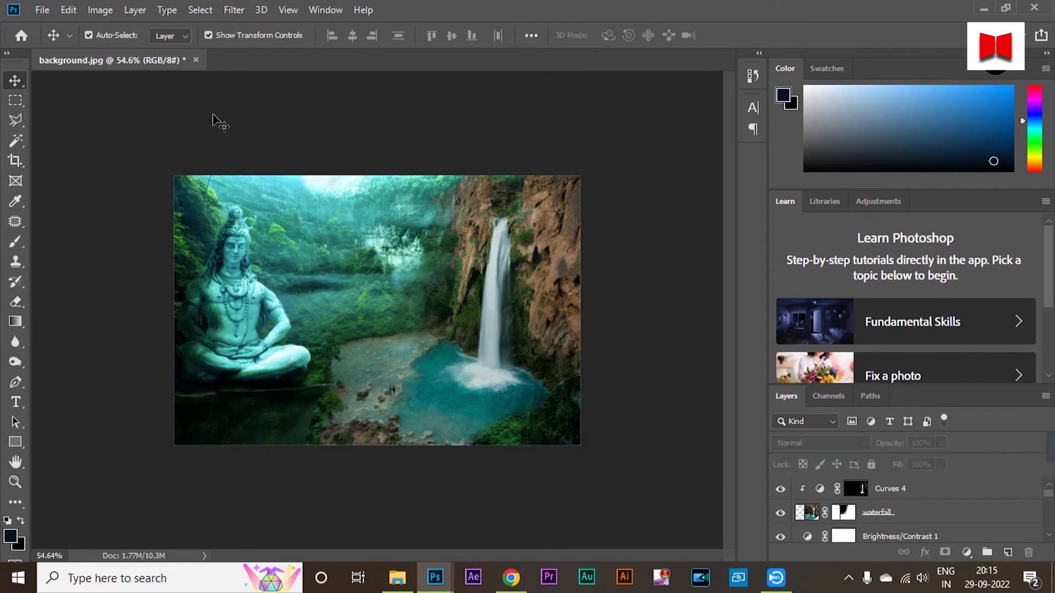
Add a Color Balance adjustment clipped to the waterfall with midtones at -71 cyan-red, +22 magenta-green and +31 yellow-blue
click(879, 490)
click(966, 553)
click(967, 413)
drag(830, 248, 846, 298)
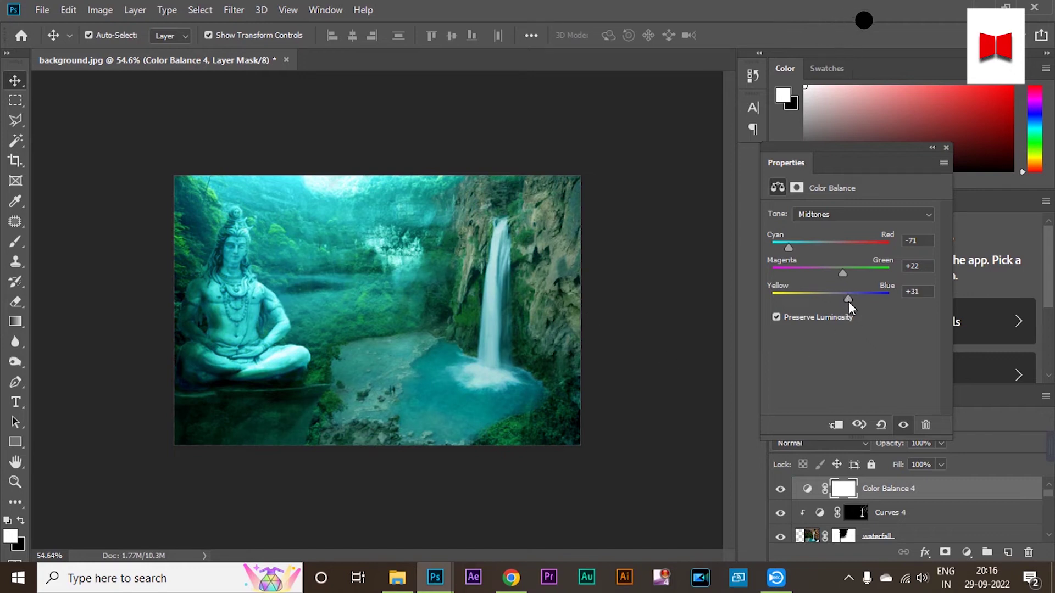
click(946, 147)
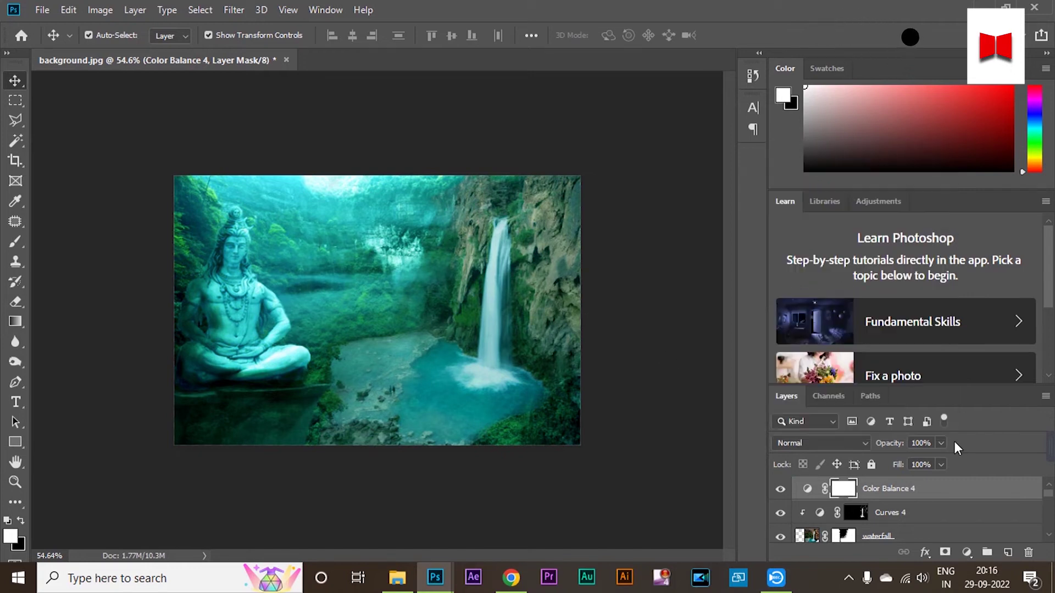
alt+click(878, 497)
Add a clipped Exposure adjustment of +1.31 above the Color Balance layer and invert its mask to black
scroll(679, 373, up, 3)
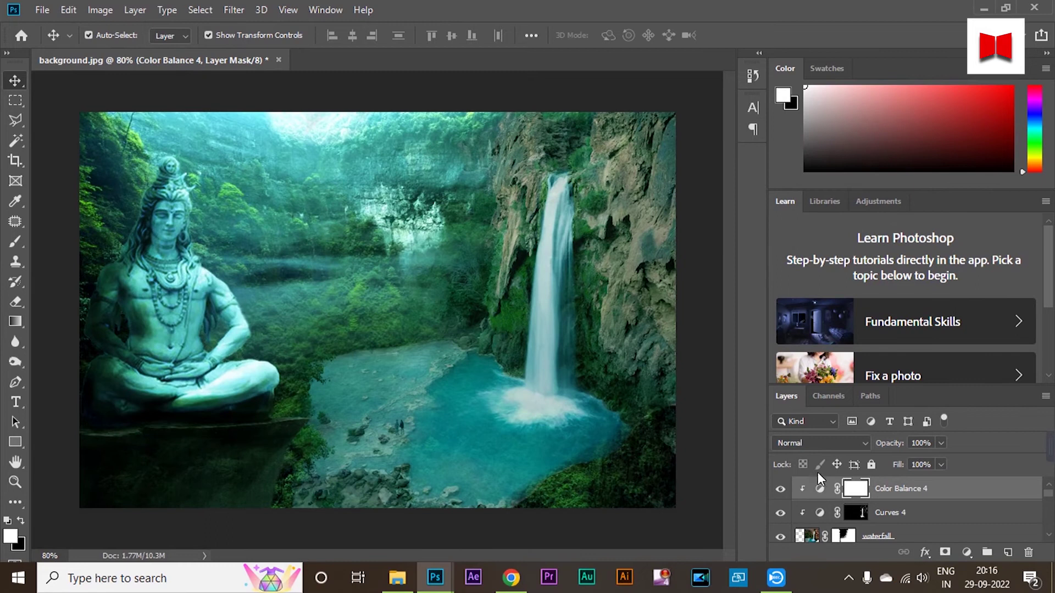
click(966, 552)
click(965, 370)
drag(849, 255, 865, 253)
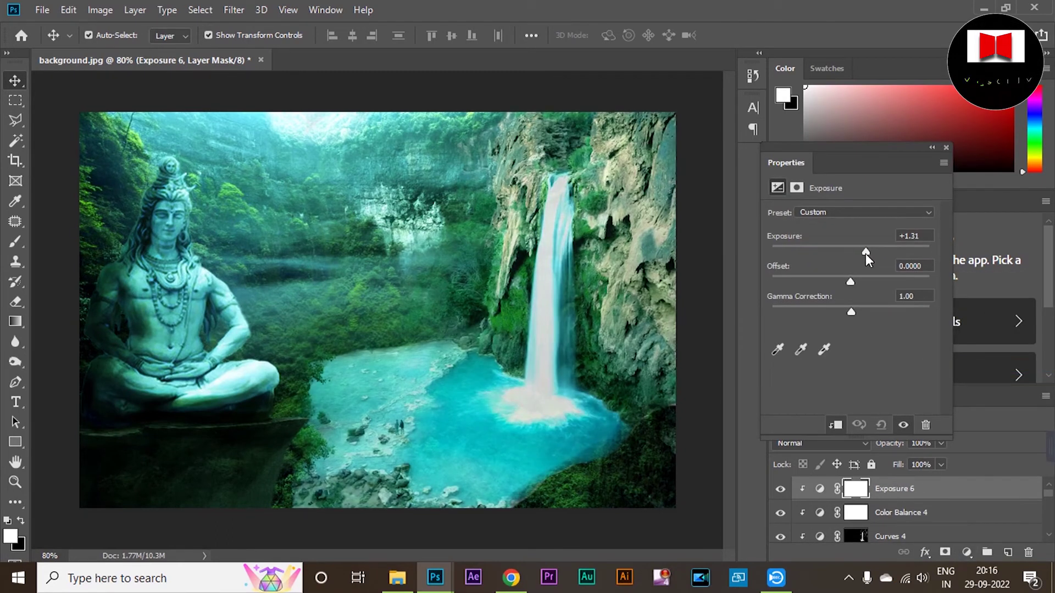
key(ctrl+i)
Brighten the falling water on the Exposure mask with white strokes, using a 25 px brush at 19% opacity for the middle section
key(b)
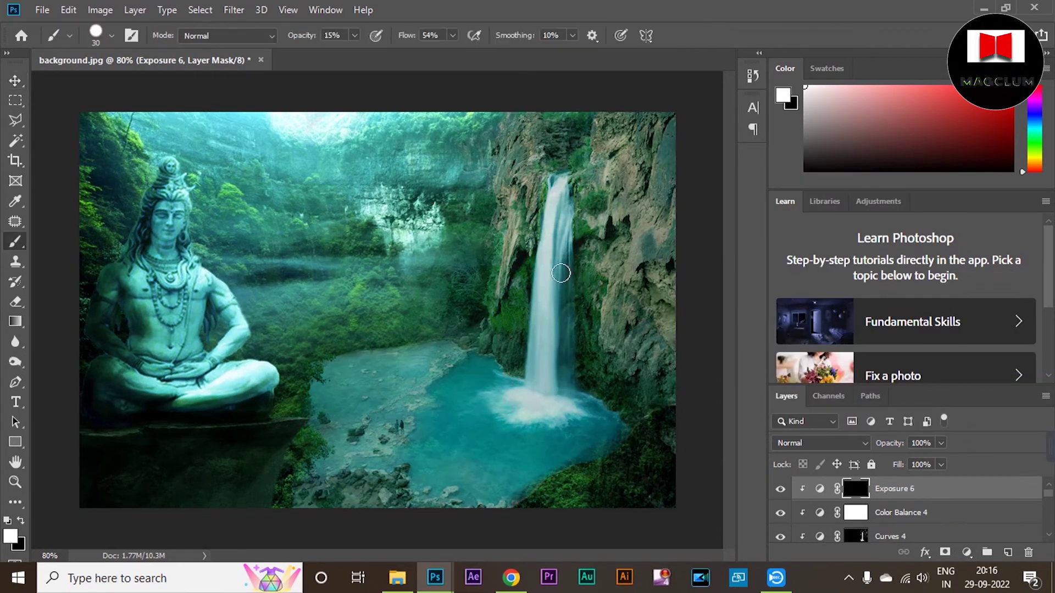
scroll(572, 264, up, 5)
key(5)
key(9)
click(355, 36)
click(329, 56)
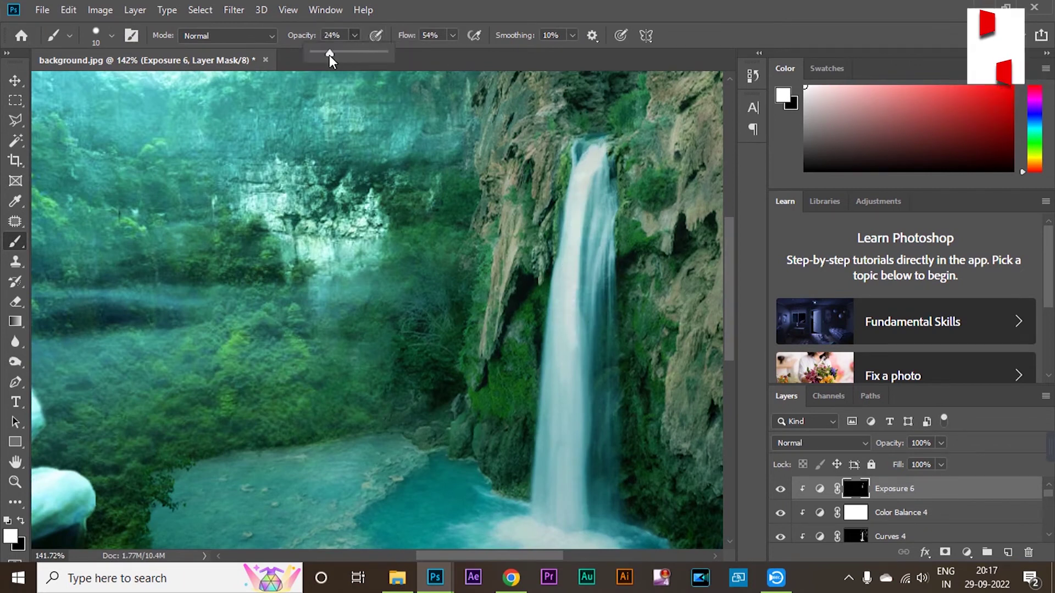
click(570, 360)
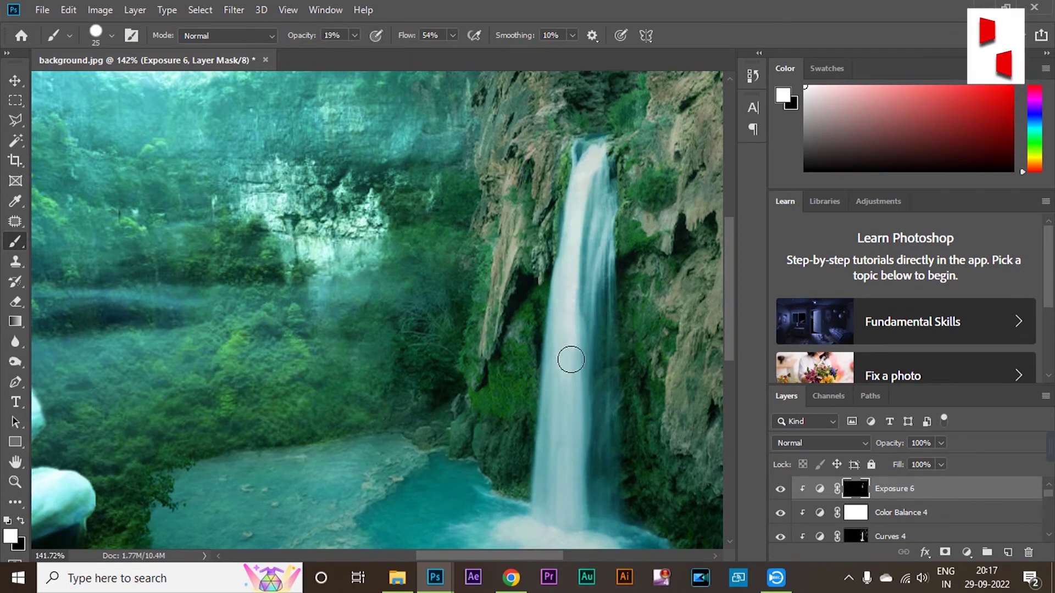
Brighten the waterfall's base and splash on the Exposure mask at 19% brush opacity, and reduce the brush opacity to 2%
scroll(571, 423, down, 2)
scroll(549, 357, down, 4)
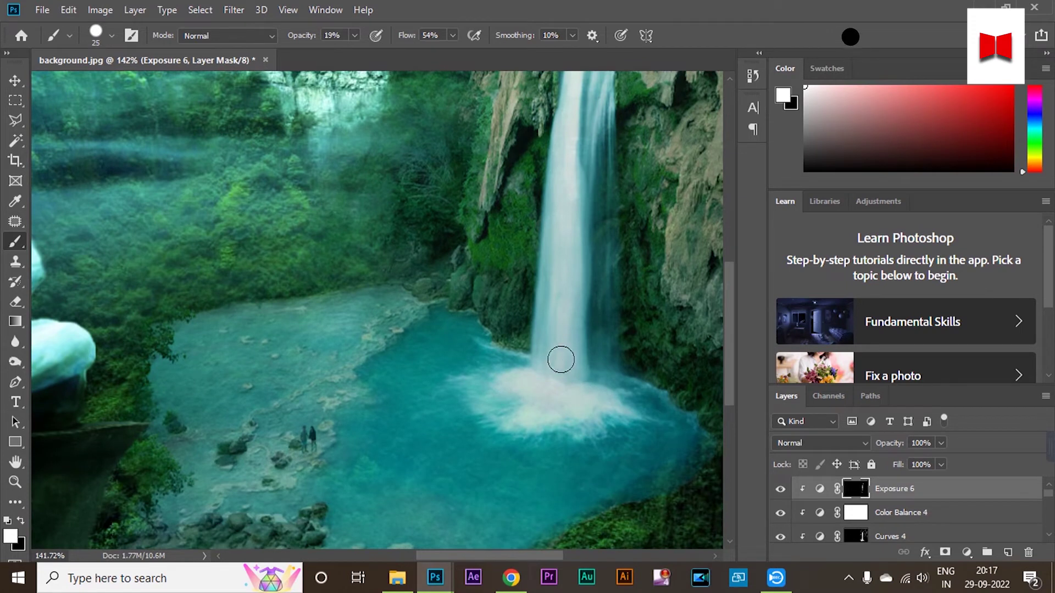
scroll(563, 308, up, 5)
scroll(596, 381, down, 4)
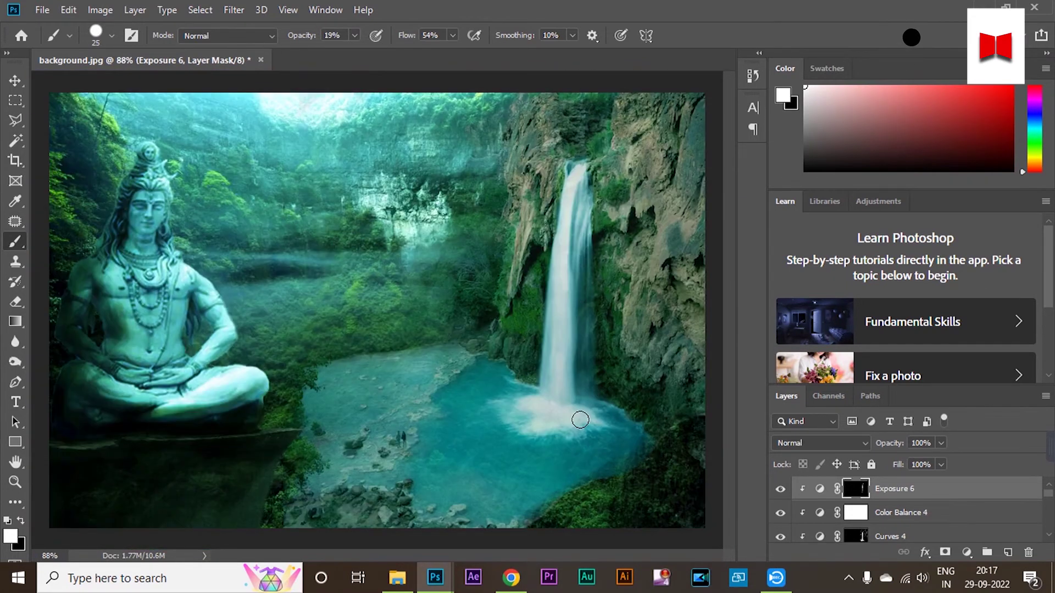
drag(355, 35, 331, 52)
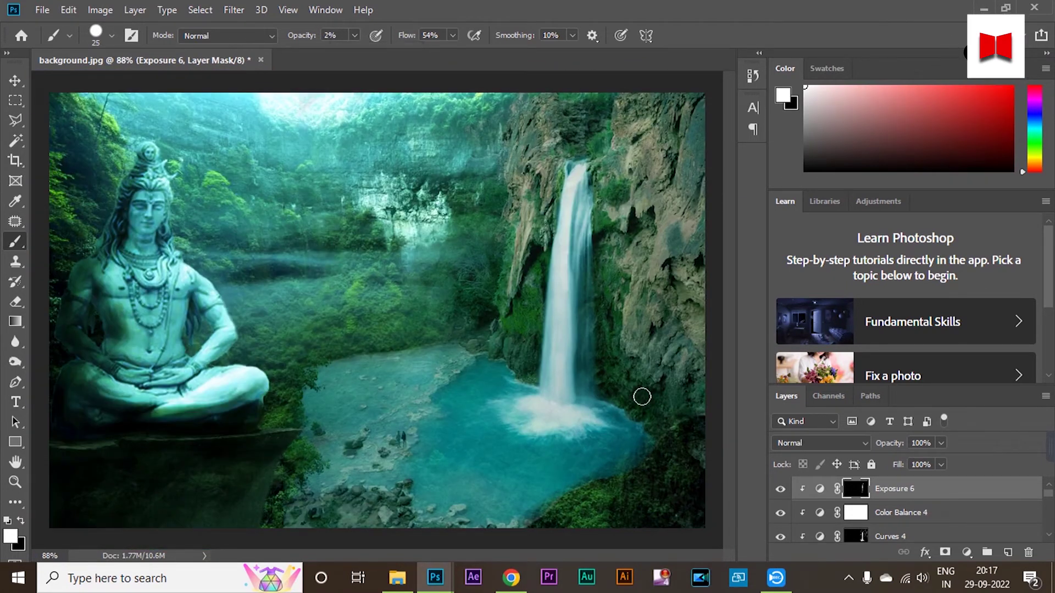
Group the waterfall layer with its clipped Curves, Color Balance and Exposure adjustments, and name the group "waterfall"
key(v)
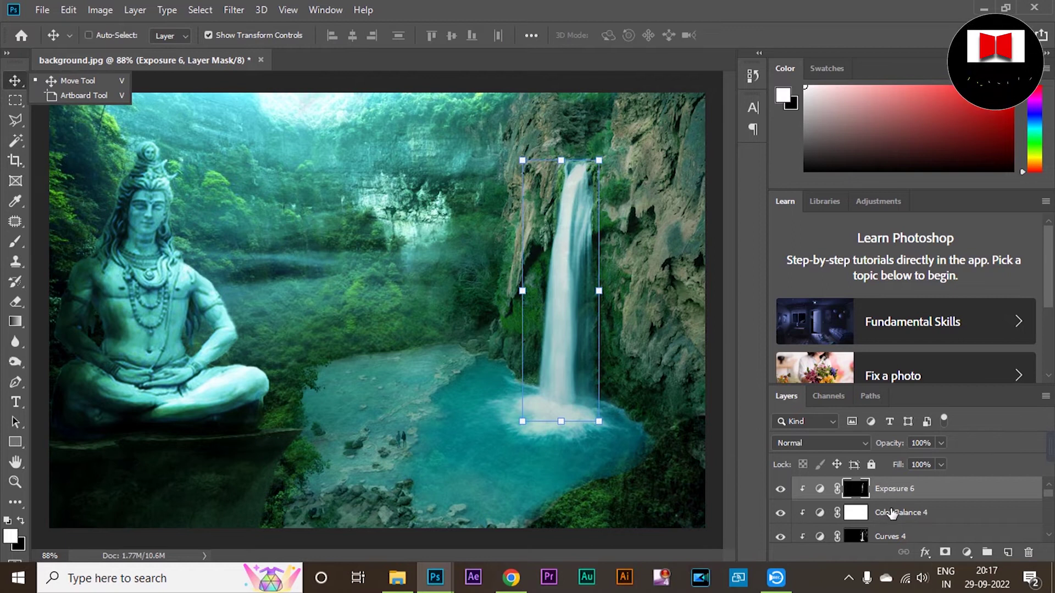
ctrl+click(894, 515)
ctrl+click(904, 533)
ctrl+click(908, 534)
scroll(909, 537, down, 1)
scroll(908, 525, up, 3)
ctrl+click(906, 493)
shift+click(906, 493)
scroll(898, 535, down, 1)
shift+click(913, 537)
scroll(915, 536, down, 2)
scroll(916, 533, up, 3)
ctrl+click(903, 494)
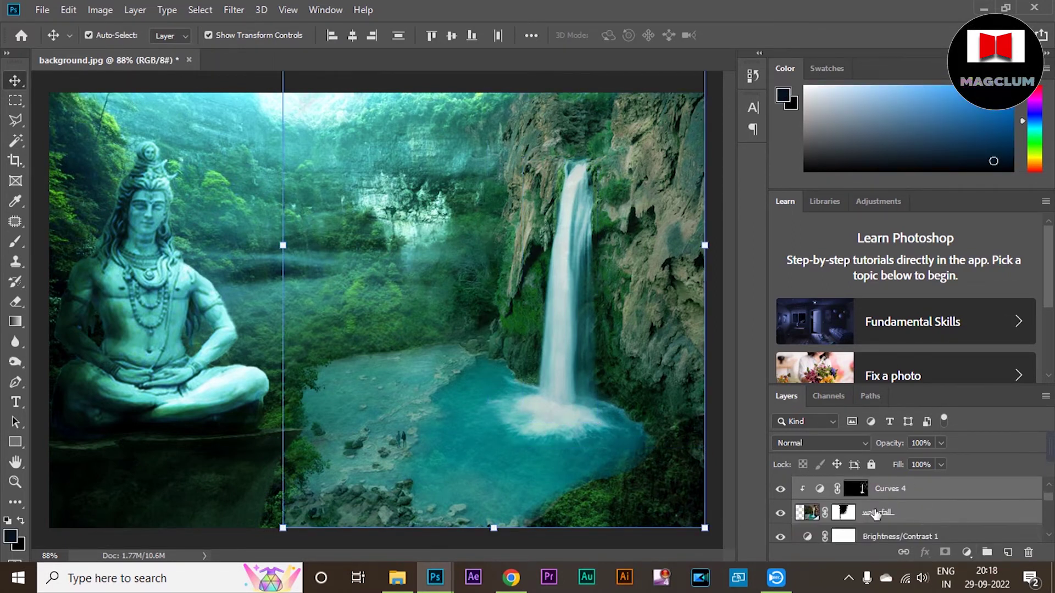
key(ctrl+g)
click(846, 487)
text(waterfall)
key(Return)
Place the man-sitting-rock-knob image from the m2 folder above the waterfall group and position it over the canvas's lower right area
click(218, 144)
key(alt+Tab)
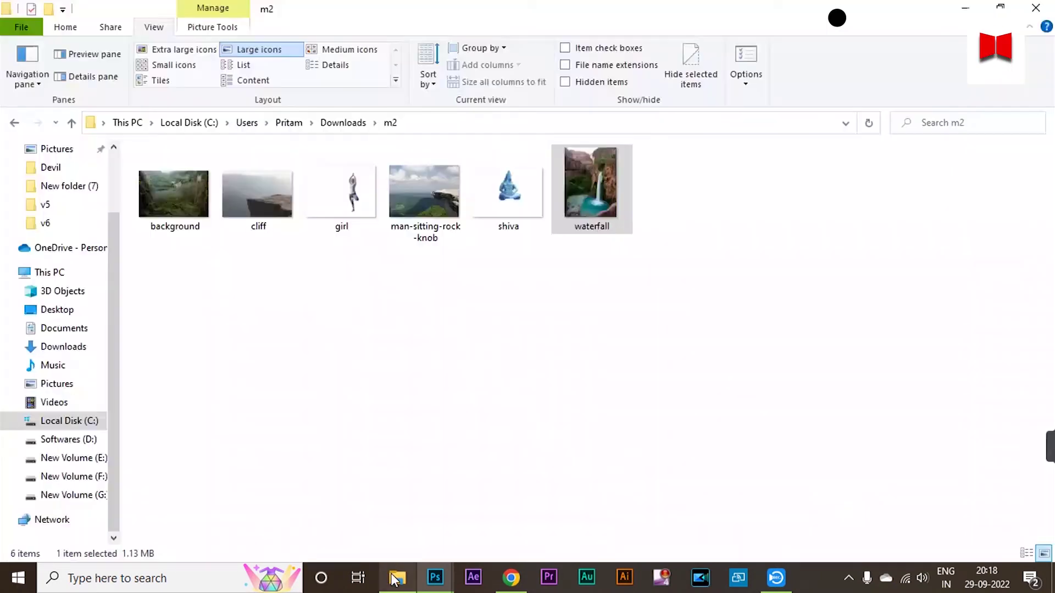
drag(415, 214, 522, 313)
key(alt+Tab)
drag(529, 318, 565, 444)
mouse_move(941, 443)
mouse_down()
mouse_move(904, 464)
mouse_move(946, 462)
mouse_up()
key(Return)
scroll(549, 325, down, 3)
drag(520, 339, 516, 311)
mouse_move(515, 379)
mouse_down()
mouse_move(514, 356)
mouse_move(513, 380)
mouse_up()
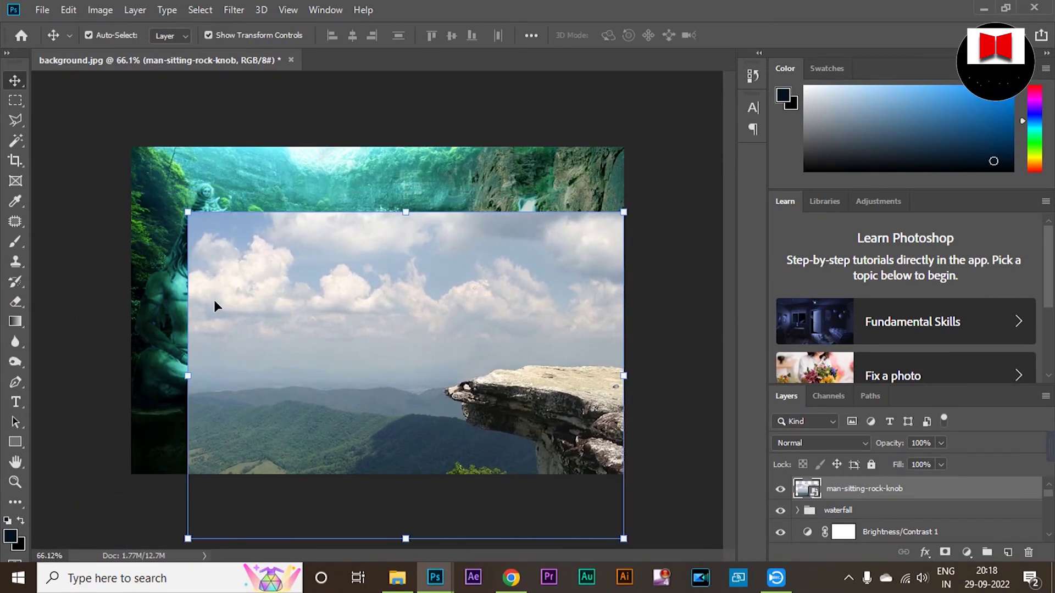
Add a mask to the man-sitting-rock-knob layer and hide its sky and hills with a large black brush at 100% opacity
click(945, 552)
click(15, 242)
click(354, 35)
drag(355, 53, 494, 59)
click(453, 36)
key(])
key(])
key(])
key(])
key(])
key(x)
mouse_move(639, 235)
mouse_down()
mouse_move(359, 282)
mouse_move(470, 284)
mouse_move(276, 282)
mouse_move(189, 464)
mouse_move(294, 444)
mouse_move(667, 302)
mouse_move(430, 481)
mouse_move(399, 417)
mouse_move(661, 332)
mouse_move(407, 417)
mouse_move(516, 488)
mouse_up()
Mask out the remaining background around the rock's tip and underside with small black brushes of 10 to 25 px
key([)
key([)
key([)
key([)
key([)
key([)
key([)
key([)
key([)
key([)
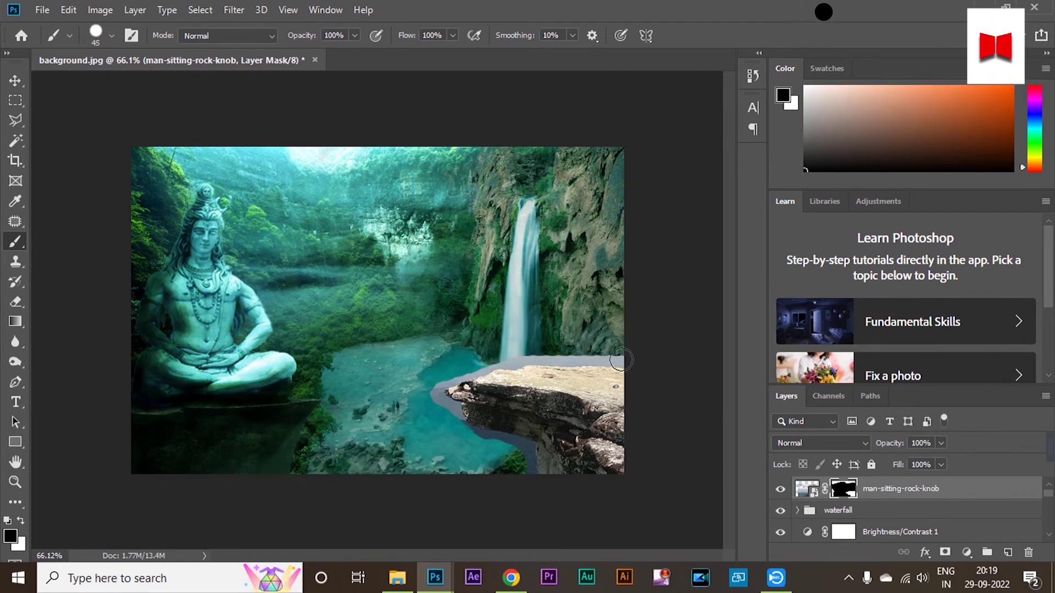
scroll(623, 359, up, 5)
mouse_move(610, 379)
mouse_down()
mouse_move(567, 371)
mouse_move(420, 421)
mouse_move(444, 411)
mouse_up()
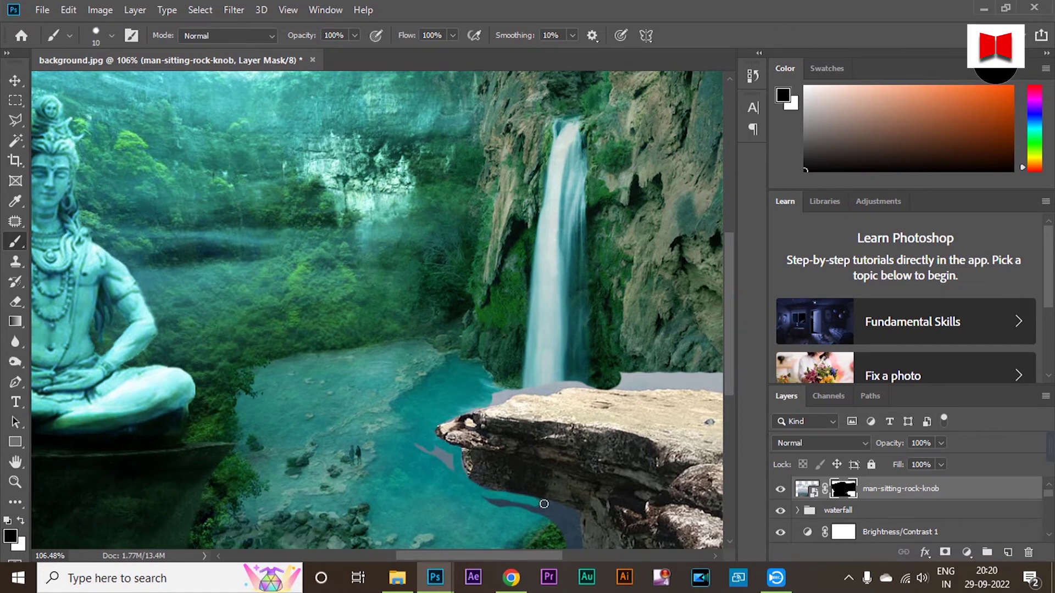
scroll(544, 504, down, 3)
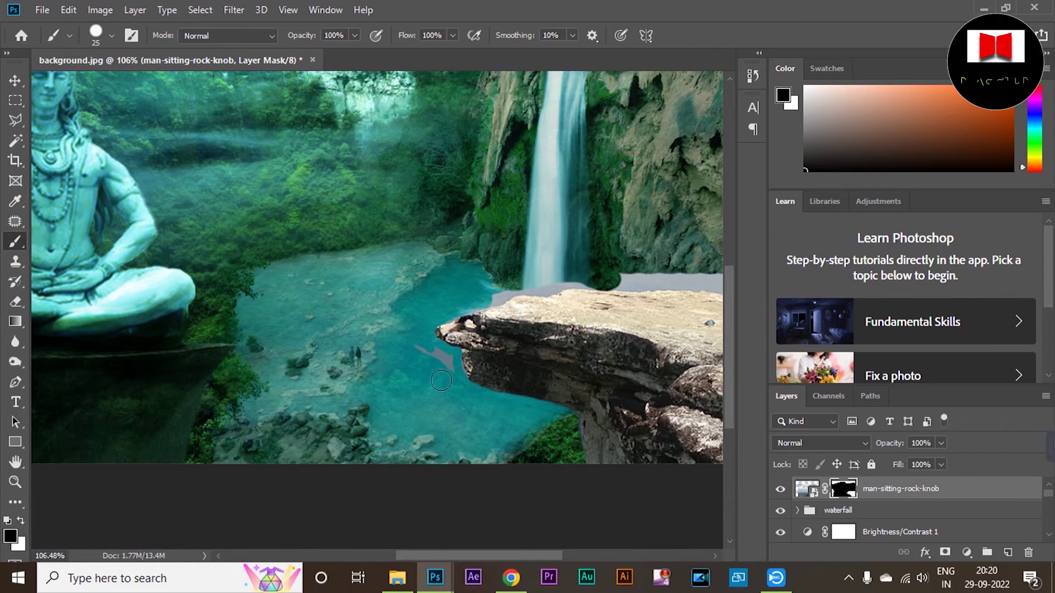
scroll(433, 360, up, 3)
scroll(578, 373, up, 1)
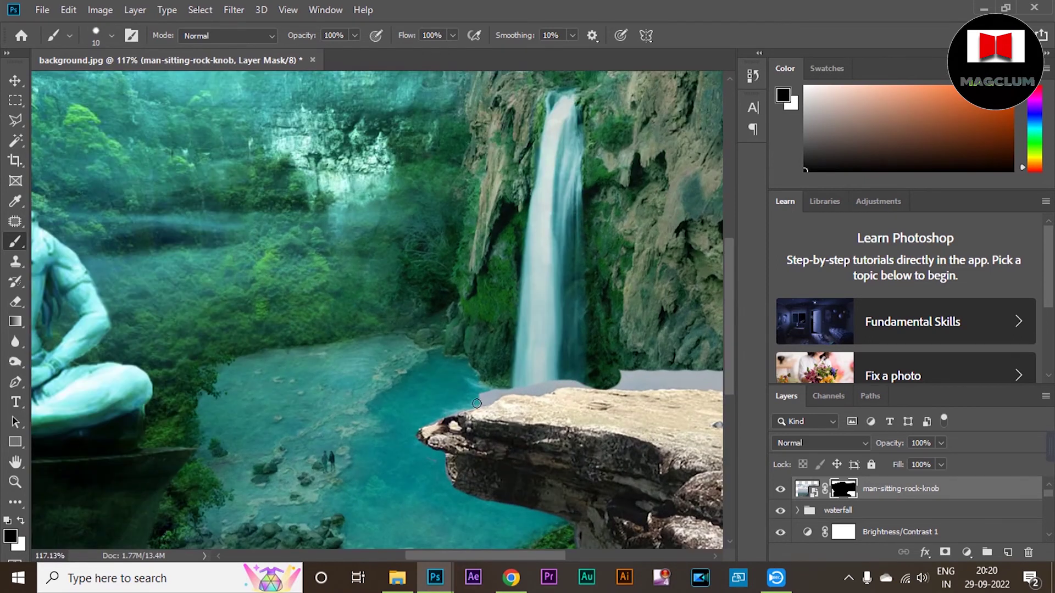
Mask out the grey sky fringe along the rock's upper edge from its tip to the waterfall with a 10 px black brush
scroll(476, 403, up, 10)
mouse_move(429, 412)
mouse_down()
mouse_move(504, 394)
mouse_move(506, 384)
mouse_move(291, 452)
mouse_move(451, 423)
mouse_move(415, 417)
mouse_move(500, 380)
mouse_move(557, 393)
mouse_move(668, 358)
mouse_up()
scroll(669, 358, down, 1)
scroll(662, 359, up, 4)
mouse_move(364, 393)
mouse_down()
mouse_move(431, 398)
mouse_move(572, 362)
mouse_move(644, 367)
mouse_up()
scroll(657, 377, down, 5)
scroll(365, 370, up, 3)
scroll(302, 360, up, 3)
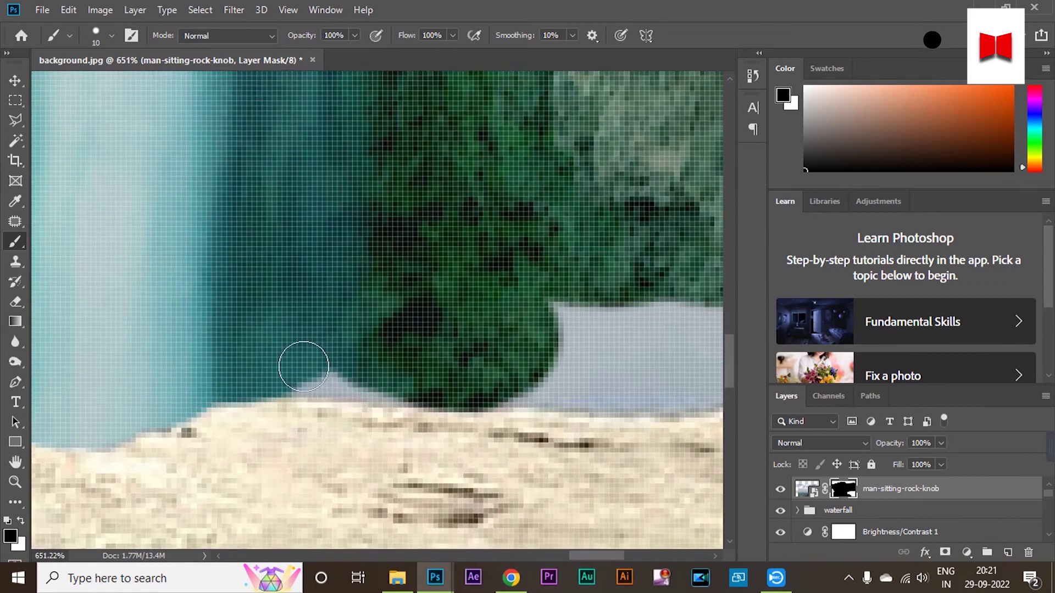
Mask out the remaining sky strip above the rock from the waterfall to the image's edge with a 10 px black brush
drag(542, 379, 589, 333)
scroll(618, 363, down, 5)
scroll(615, 363, right, 3)
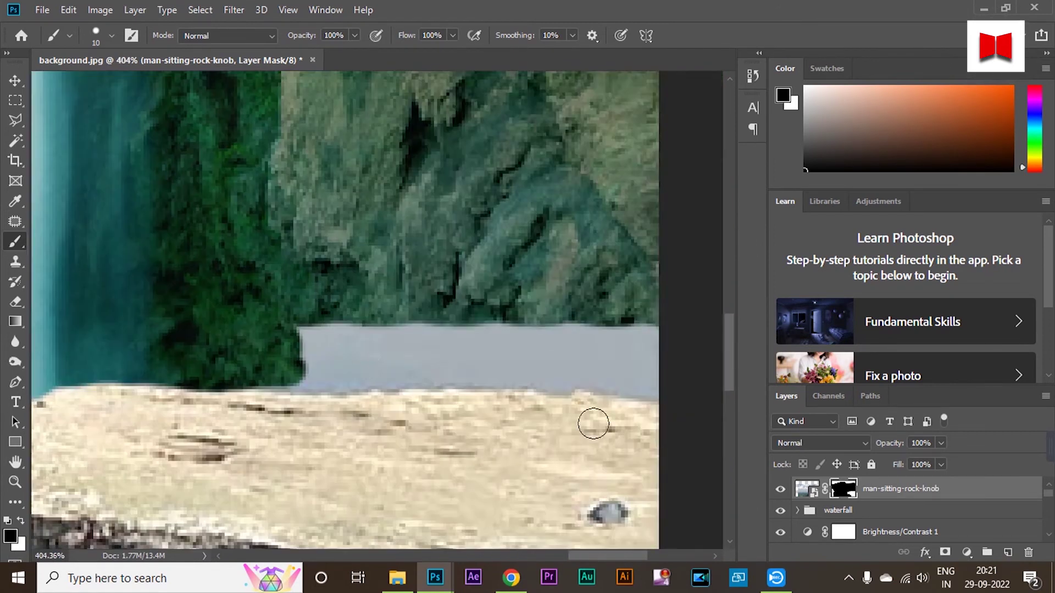
scroll(270, 374, up, 7)
mouse_move(239, 378)
mouse_down()
mouse_move(293, 366)
mouse_move(682, 365)
mouse_up()
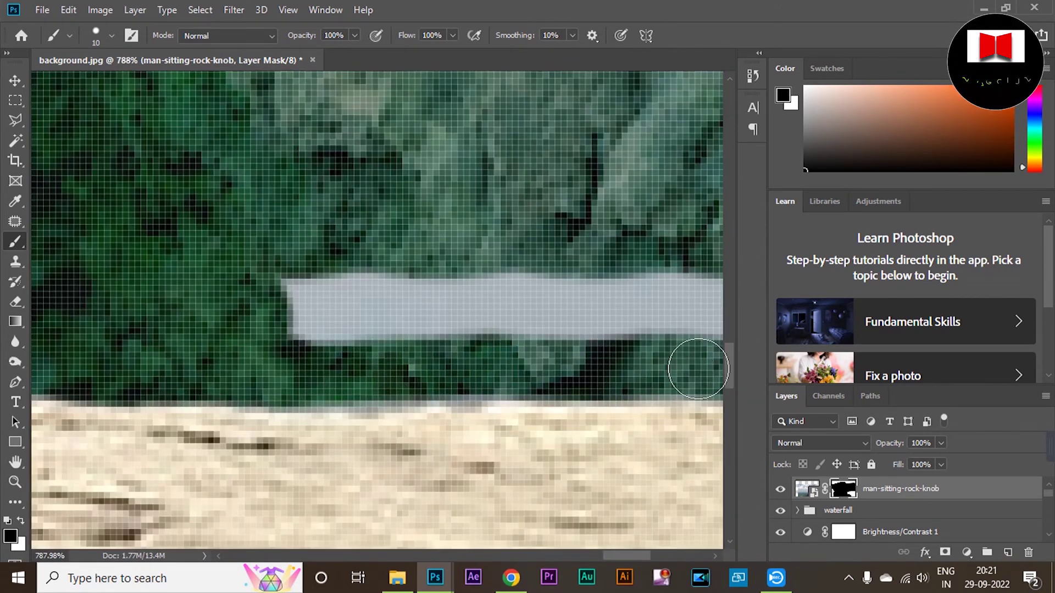
scroll(311, 293, down, 4)
scroll(301, 266, up, 4)
mouse_move(129, 242)
mouse_down()
mouse_move(354, 250)
mouse_move(202, 274)
mouse_move(422, 291)
mouse_up()
scroll(302, 346, down, 5)
scroll(518, 504, down, 5)
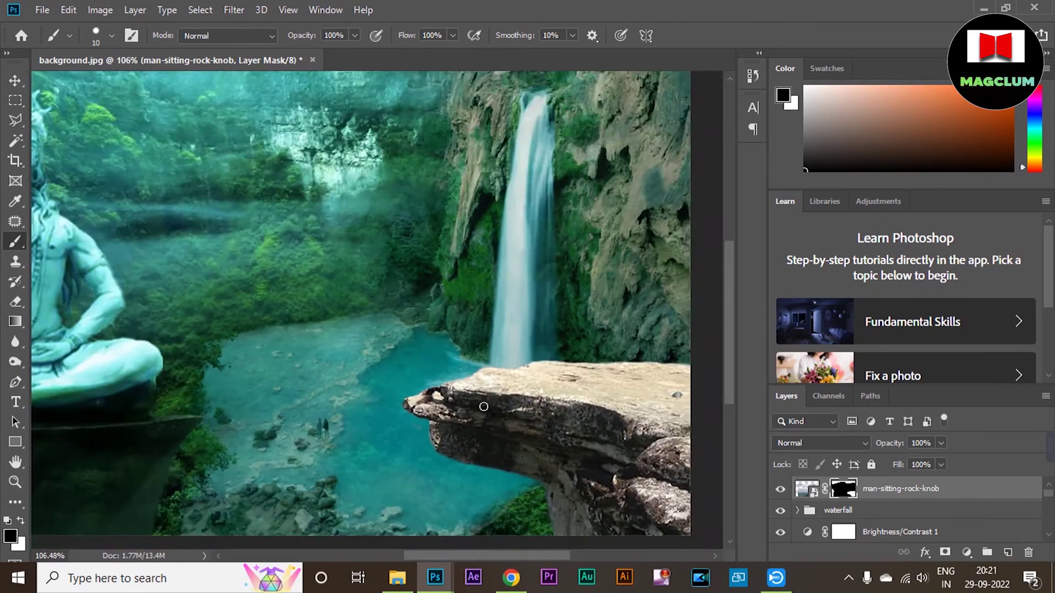
Enlarge and raise the rock layer, and mask out the hills and foliage beneath it with a 125 px black brush
key(ctrl+t)
drag(112, 164, 70, 134)
drag(540, 397, 489, 270)
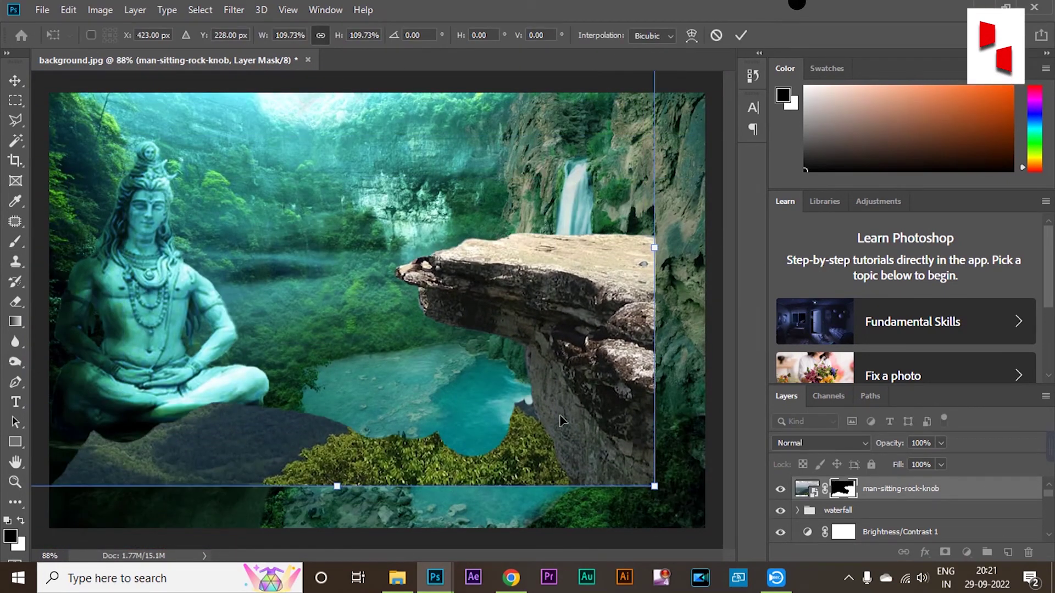
click(16, 242)
mouse_move(432, 459)
mouse_down()
mouse_move(81, 450)
mouse_move(432, 474)
mouse_move(486, 414)
mouse_move(513, 477)
mouse_up()
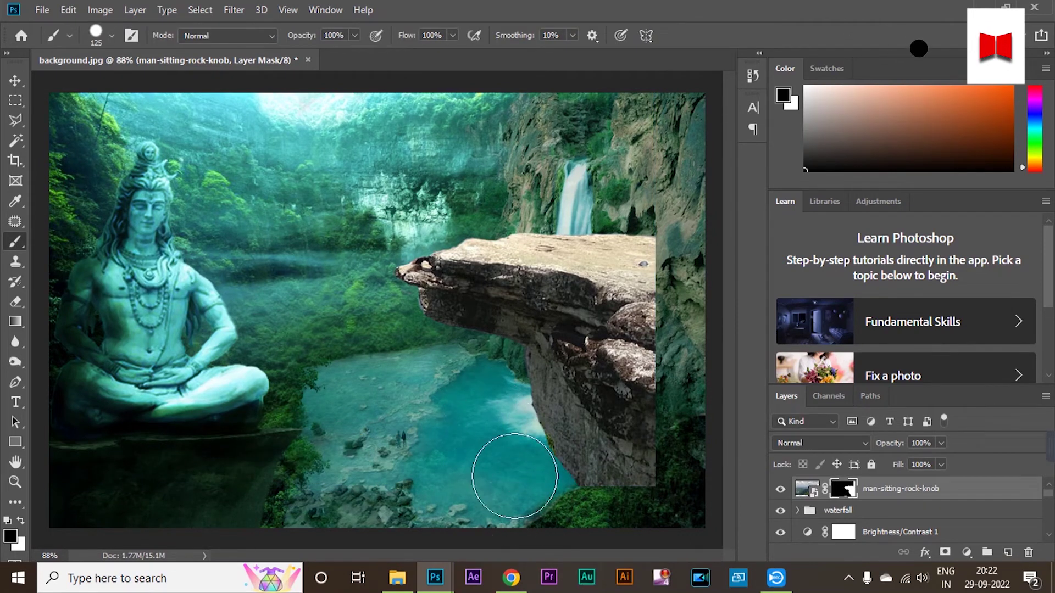
Move the rock ledge down into the canvas's lower right corner, below the base of the waterfall
scroll(501, 447, down, 5)
click(15, 81)
scroll(490, 330, up, 3)
drag(467, 297, 562, 395)
click(619, 331)
click(627, 381)
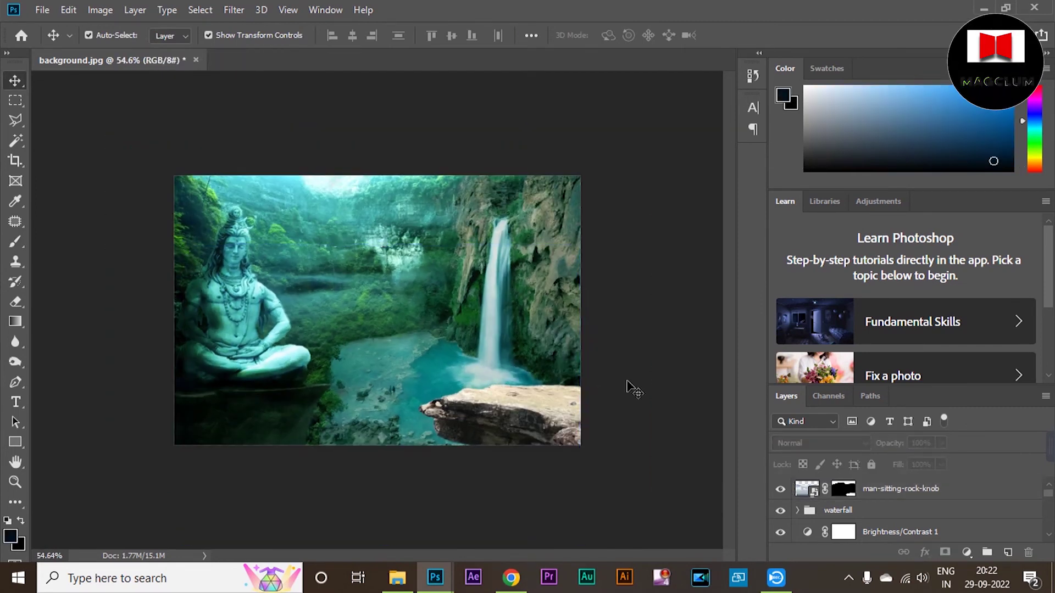
Free-transform the shiva group by moving its upper corner slightly outward, and apply the transformation
scroll(877, 513, down, 2)
click(833, 486)
drag(316, 201, 332, 181)
key(Return)
key(Return)
click(449, 132)
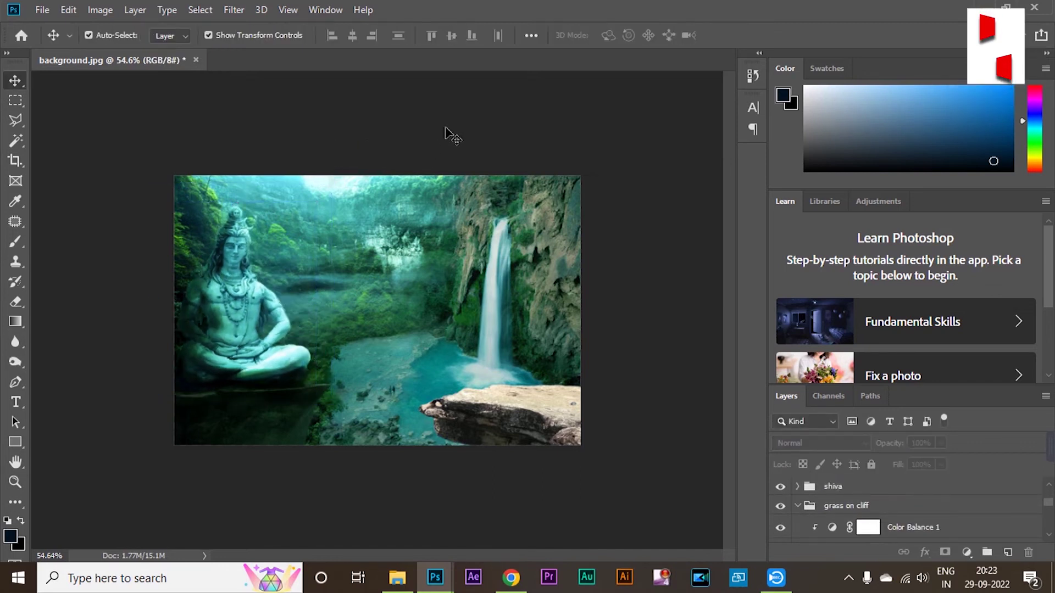
Scale the rock ledge down and fit it into the lower right corner of the image
click(505, 413)
drag(185, 245, 226, 275)
mouse_move(518, 417)
mouse_down()
mouse_move(533, 414)
mouse_move(517, 418)
mouse_up()
key(Return)
click(666, 189)
click(641, 214)
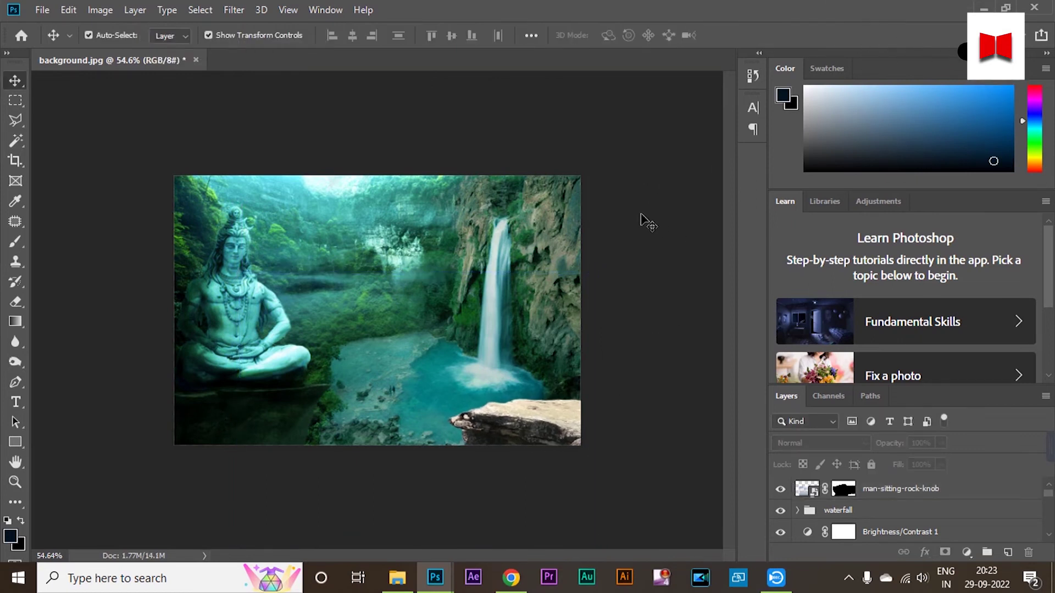
Rename the man-sitting-rock-knob layer to "cliff 2"
click(890, 489)
double_click(879, 489)
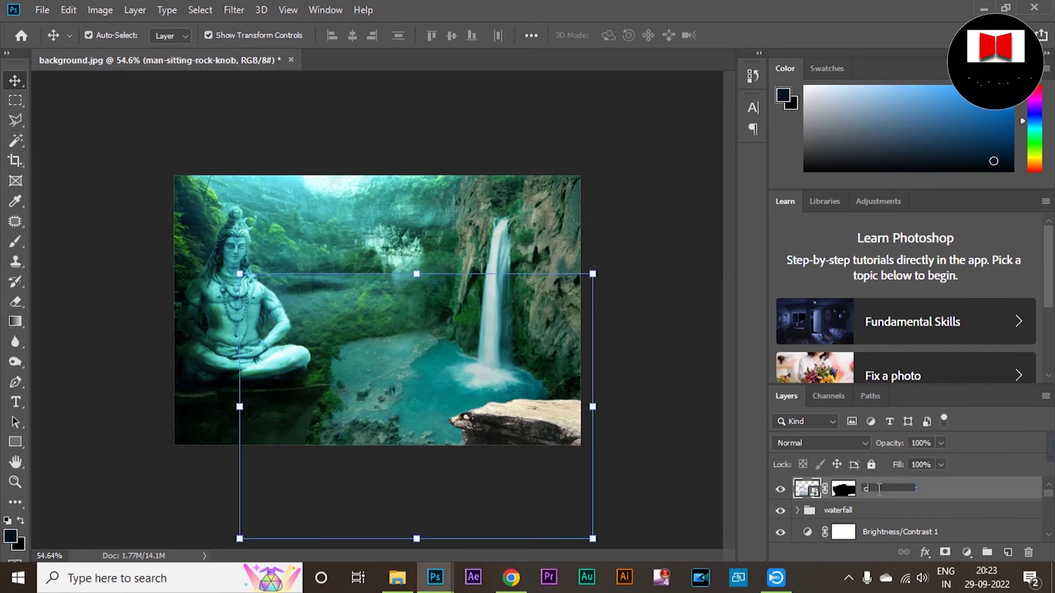
key(Return)
Add a Levels adjustment clipped to the cliff 2 layer, raise its black input level and fine-tune the levels to deepen the rock
click(966, 552)
click(879, 344)
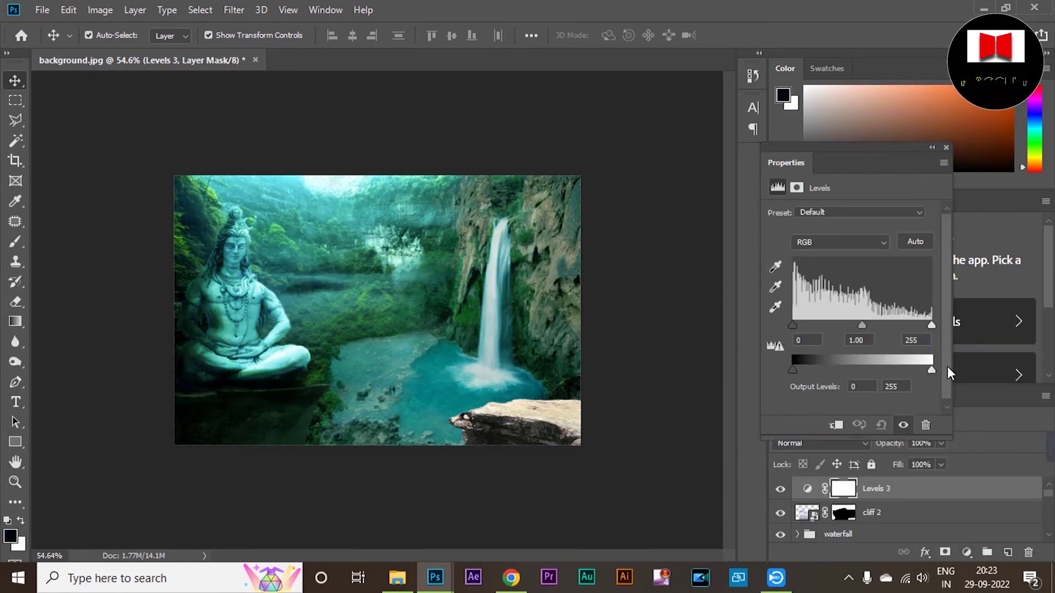
mouse_move(792, 325)
mouse_down()
mouse_move(819, 325)
mouse_move(811, 324)
mouse_up()
click(822, 341)
click(945, 147)
alt+click(836, 499)
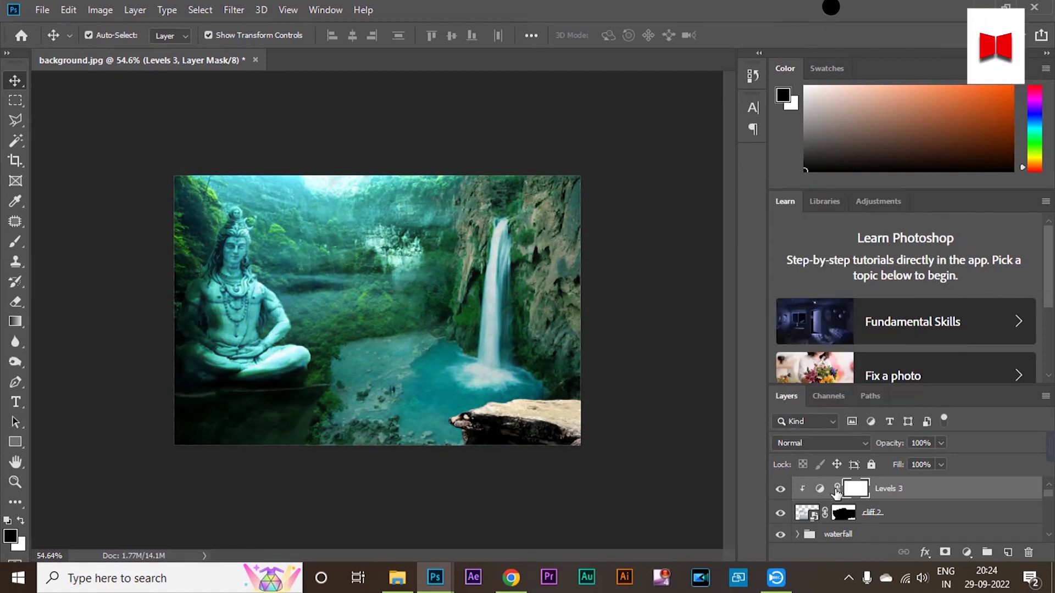
double_click(821, 489)
click(871, 325)
key(Return)
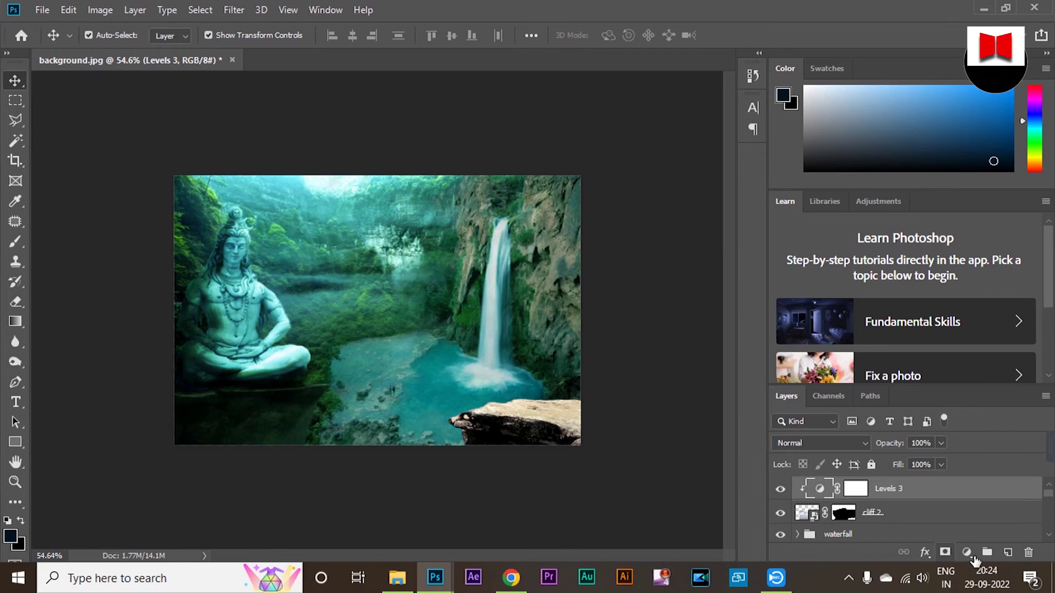
Add a clipped Color Balance adjustment for the rock with midtones at Cyan-Red -74, Magenta-Green +22 and Yellow-Blue -28
click(967, 553)
click(958, 420)
drag(831, 247, 813, 298)
click(836, 425)
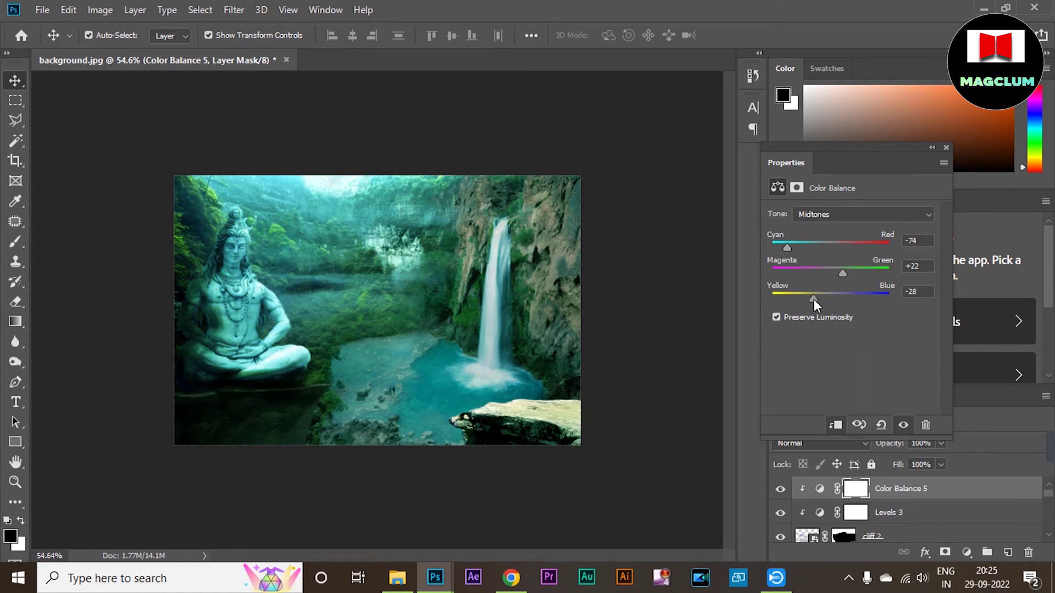
click(946, 148)
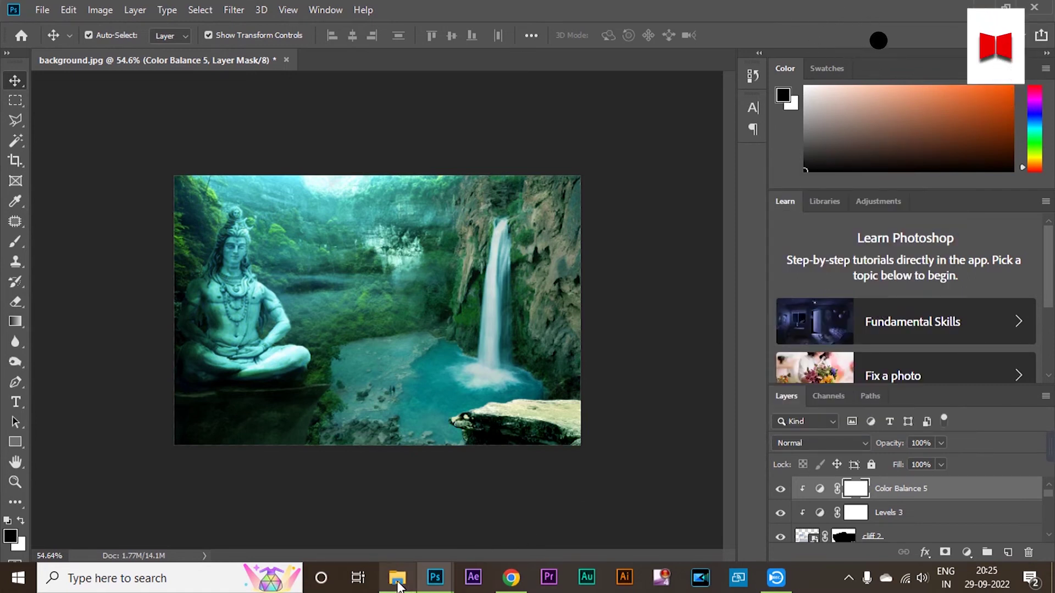
Group the cliff 2 layer with its clipped Levels and Color Balance adjustments, and name the group "cliff2"
ctrl+click(891, 513)
shift+click(888, 537)
key(ctrl+g)
key(Return)
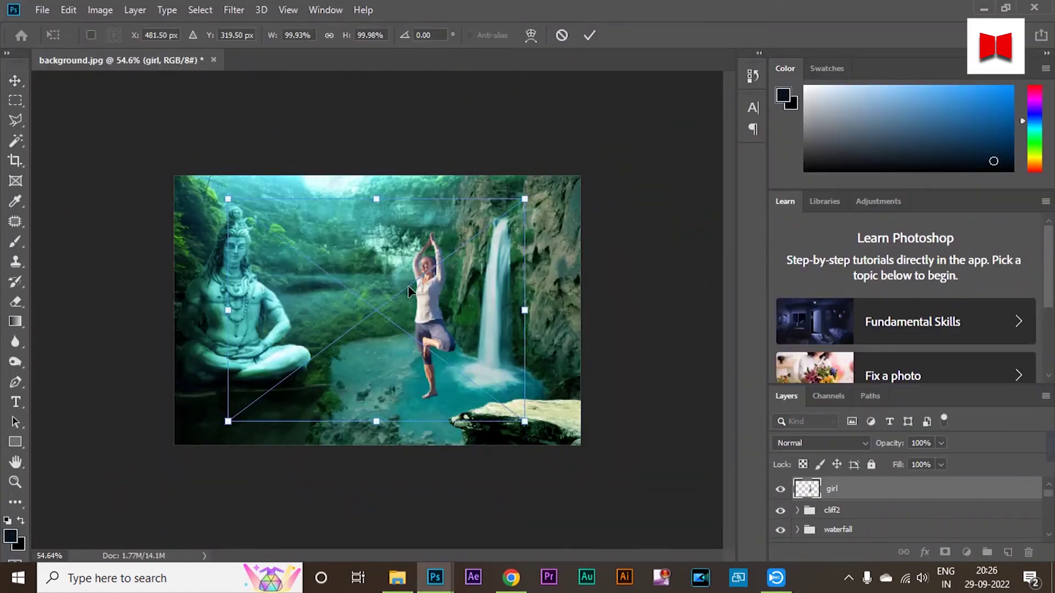
Scale down the placed girl image and position her standing on the rock ledge in front of the waterfall
drag(408, 286, 493, 297)
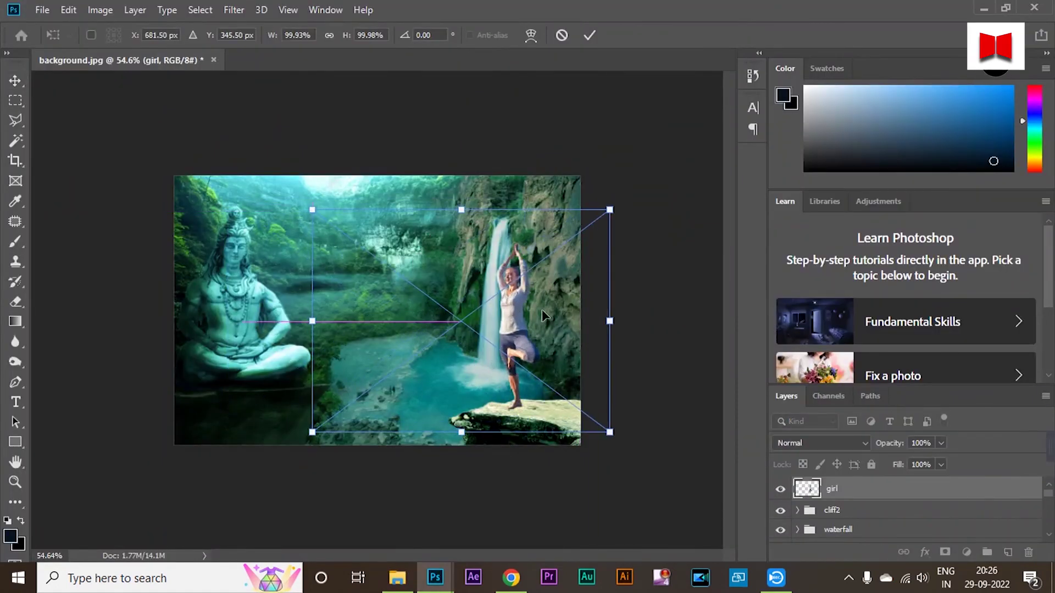
drag(313, 209, 410, 283)
drag(555, 363, 529, 357)
key(Return)
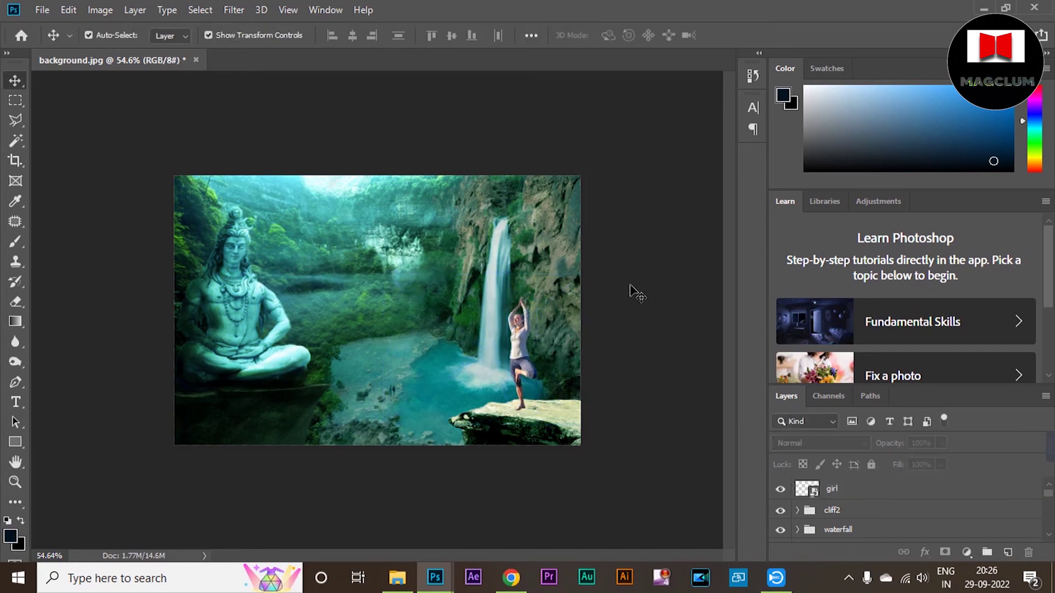
click(521, 347)
click(624, 333)
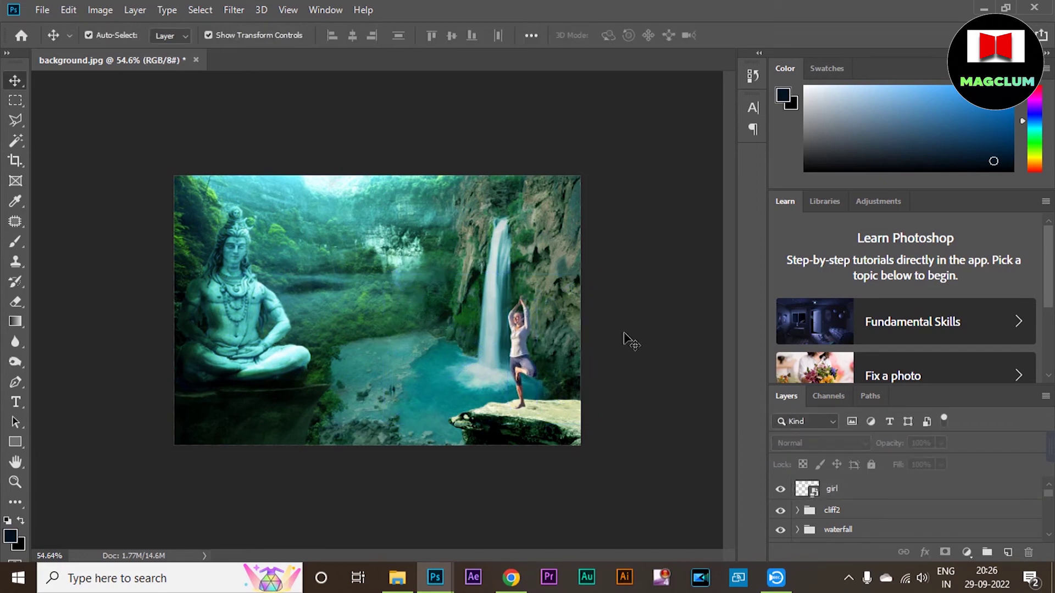
Add an Exposure adjustment above the Color Balance layer in the cliff2 group, with exposure -20.00 and offset -0.0980
click(797, 510)
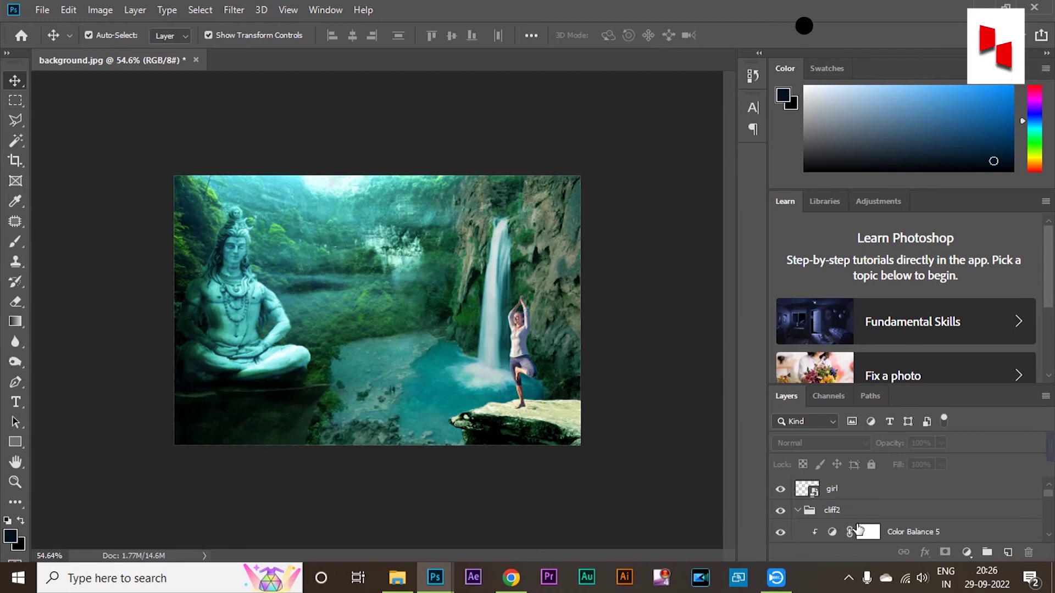
click(868, 530)
click(966, 552)
click(962, 368)
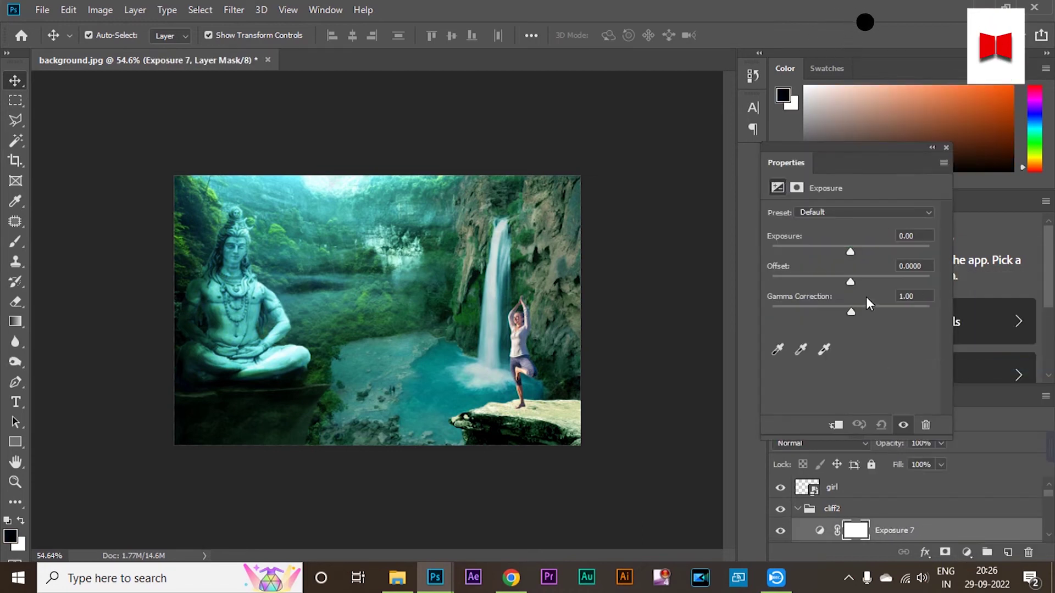
drag(848, 251, 771, 252)
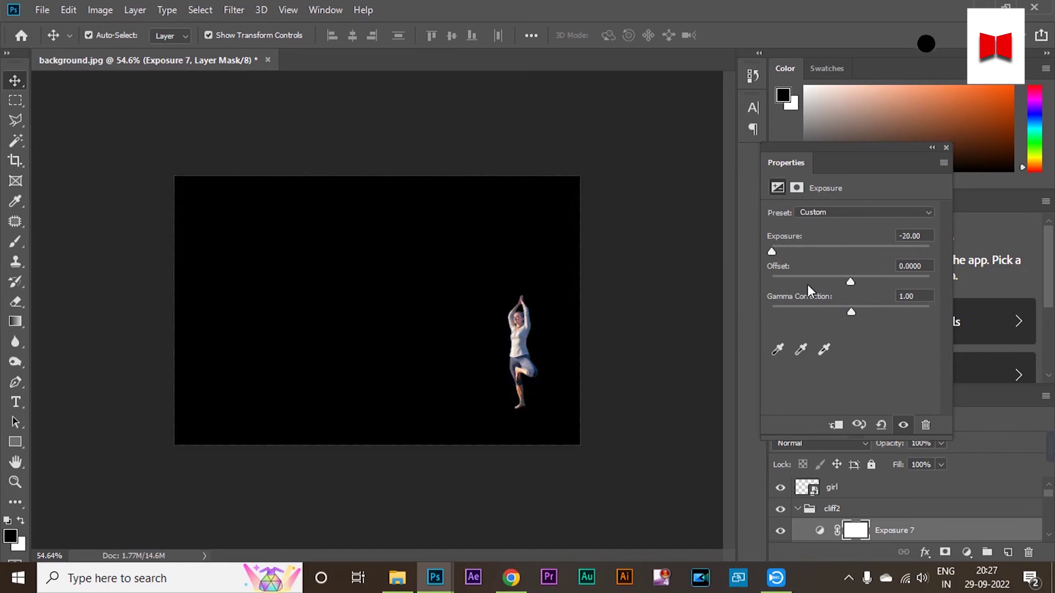
drag(832, 278, 837, 279)
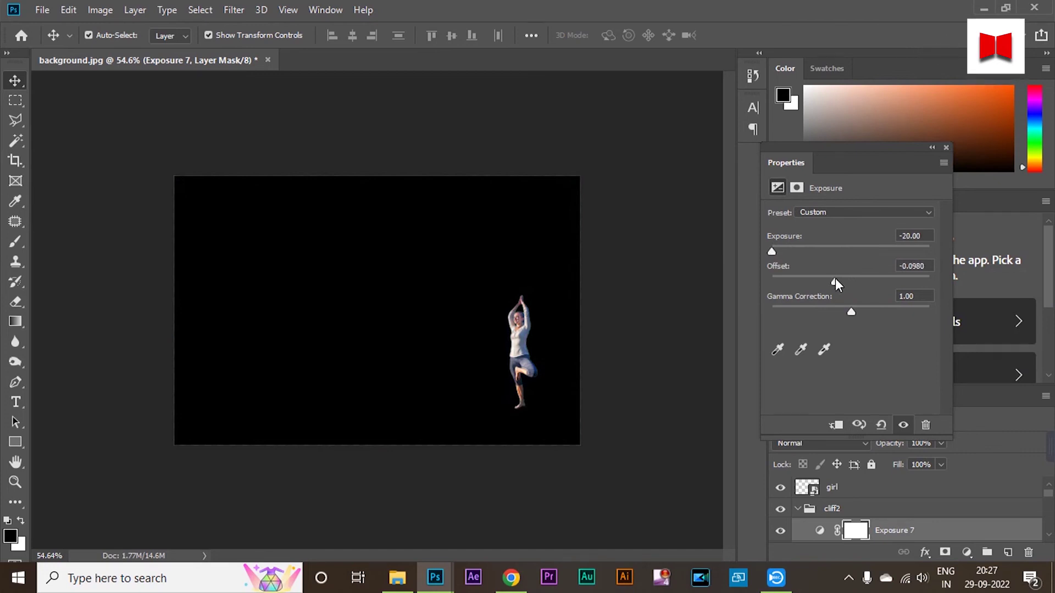
Clip the Exposure adjustment to the rock and invert its mask to black
click(945, 147)
key(ctrl+alt+g)
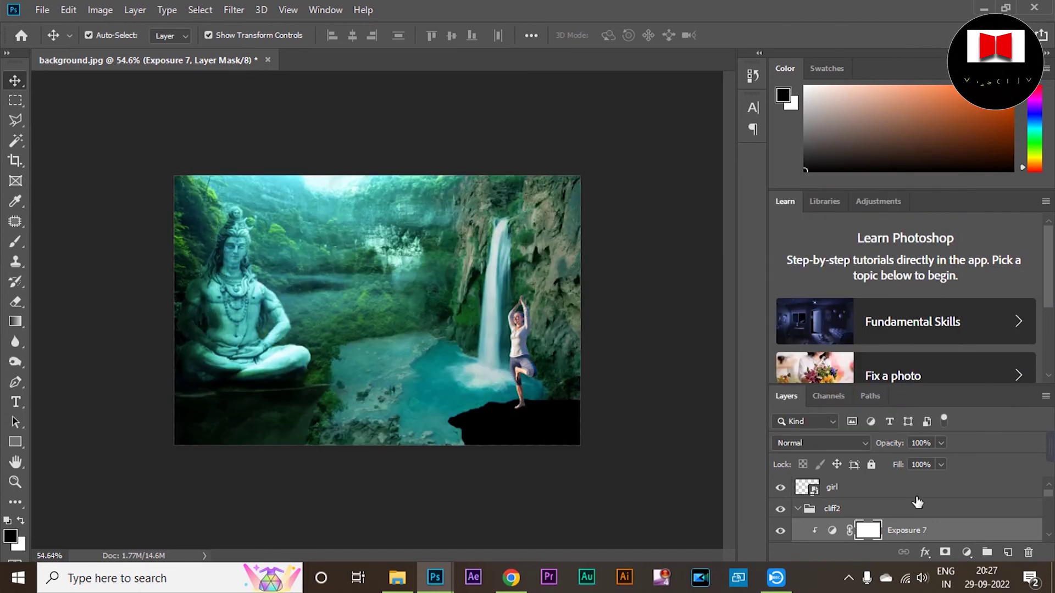
key(ctrl+0)
Paint a shadow from the girl's foot across the rock on the Exposure mask, using a small white brush at reduced opacity
scroll(480, 269, up, 3)
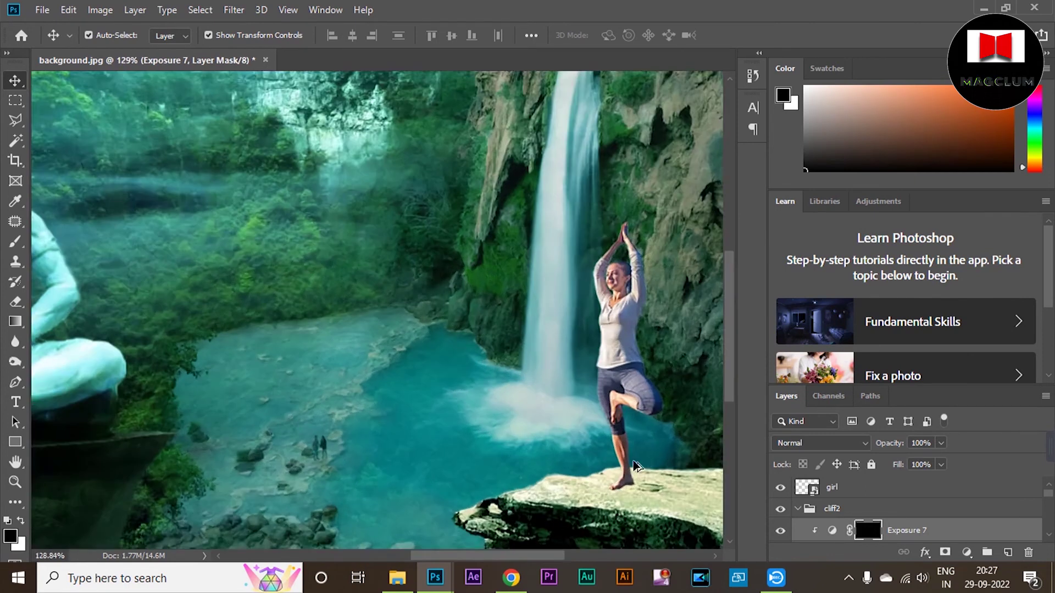
key(b)
drag(354, 35, 320, 55)
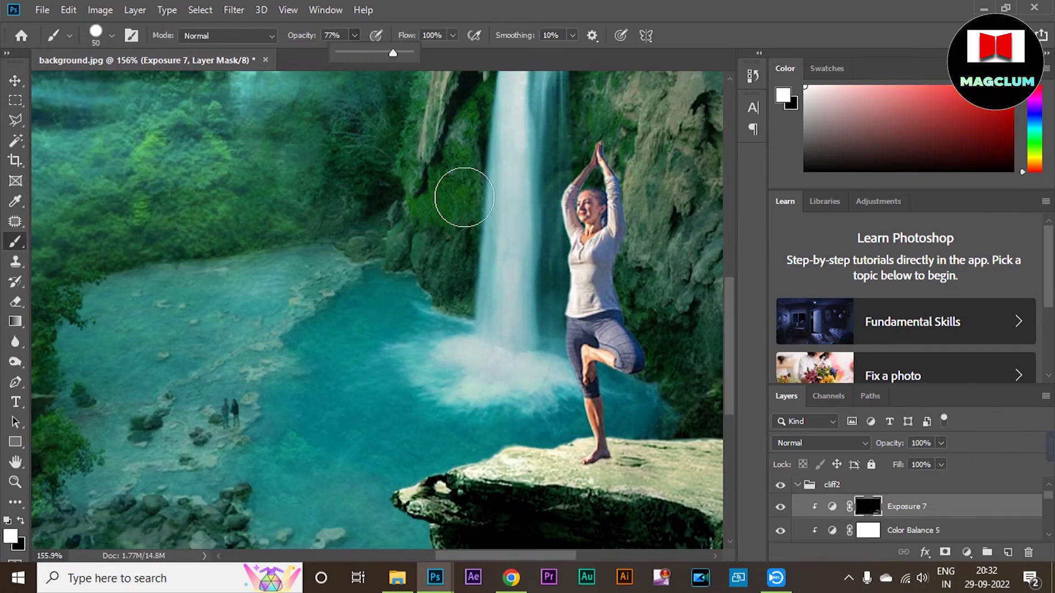
scroll(594, 448, up, 5)
key([)
key([)
key([)
key([)
key([)
key([)
mouse_move(547, 463)
mouse_down()
mouse_move(599, 447)
mouse_move(668, 557)
mouse_up()
Set the brush opacity to 45% and build up the girl's shadow on the rock with white strokes on the Exposure mask
click(355, 35)
click(331, 53)
key(])
scroll(668, 549, down, 6)
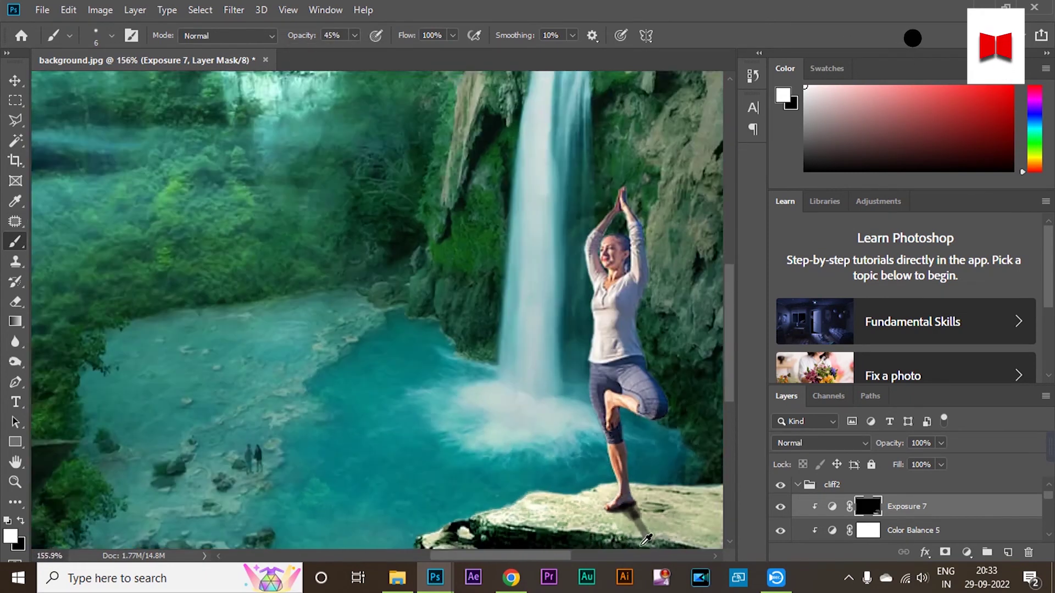
scroll(648, 445, up, 5)
mouse_move(623, 476)
mouse_down()
mouse_move(604, 408)
mouse_move(632, 465)
mouse_move(611, 443)
mouse_up()
key(bracketright)
key(bracketright)
key(bracketright)
key(bracketright)
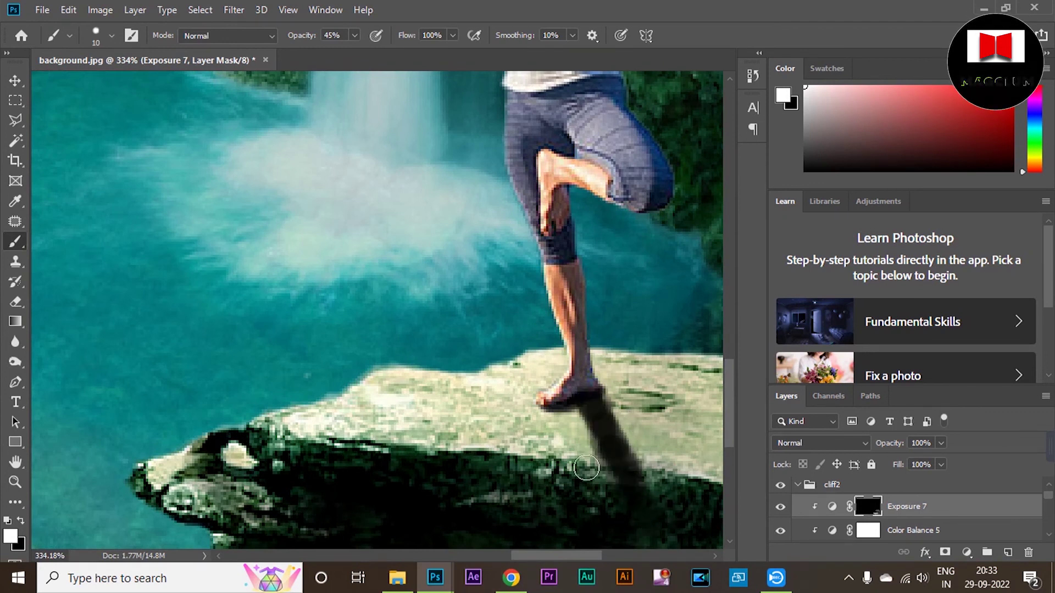
scroll(634, 508, down, 8)
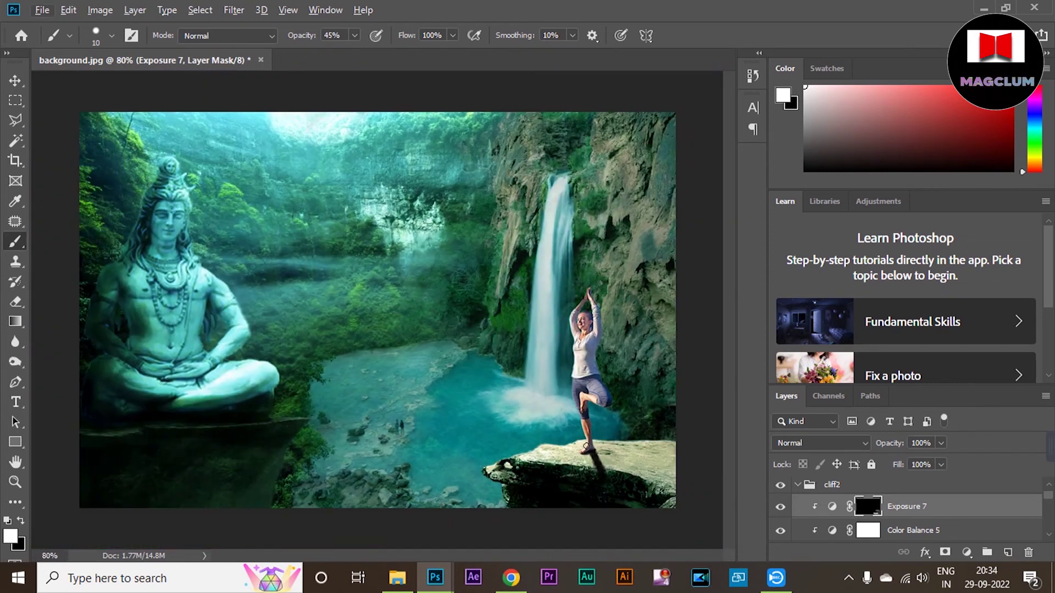
Lower the brush opacity to 10% and softly darken the rock around the girl's shadow on the Exposure mask with a size 50 white brush
scroll(586, 446, up, 3)
scroll(684, 447, up, 5)
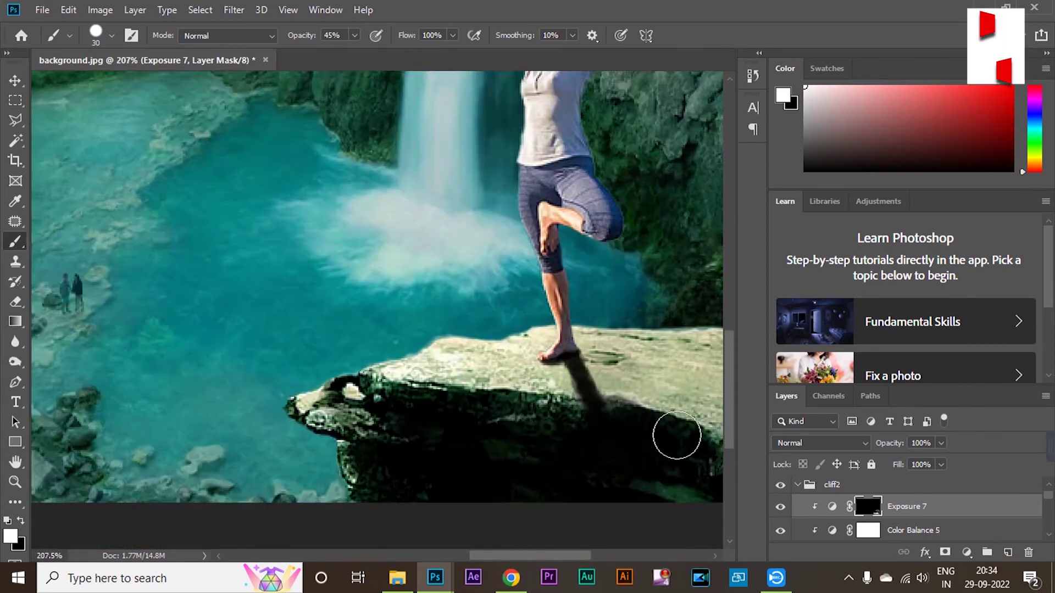
scroll(678, 440, down, 6)
drag(355, 36, 329, 60)
key(])
key(])
key(])
key(])
key(])
scroll(653, 381, down, 5)
key(])
key(])
key(])
key(])
key(])
key(])
key(])
key([)
key([)
key([)
key([)
key([)
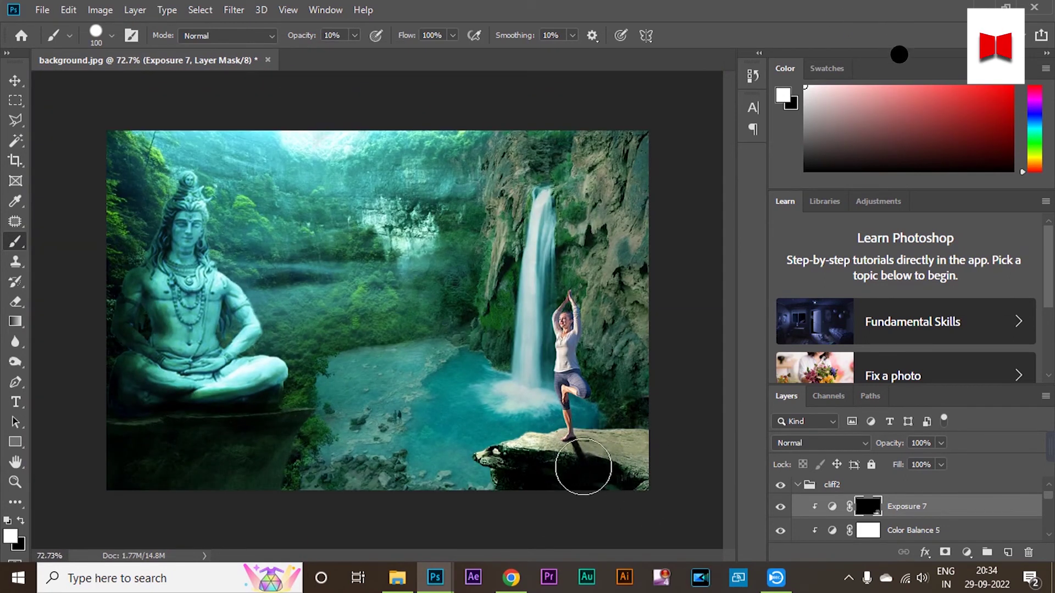
scroll(581, 469, up, 3)
key([)
key([)
key([)
key([)
key([)
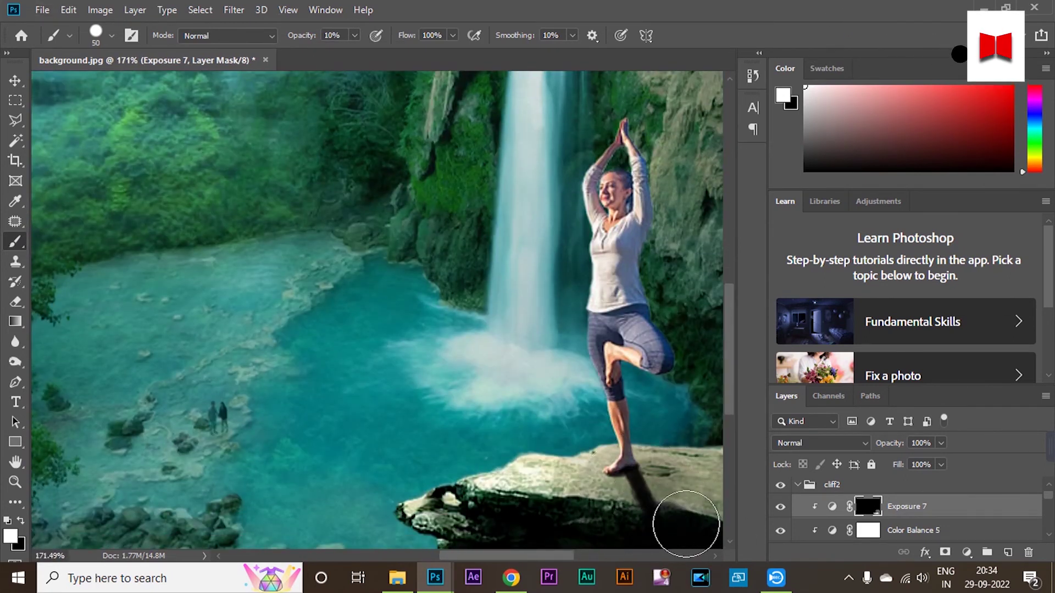
scroll(681, 522, down, 4)
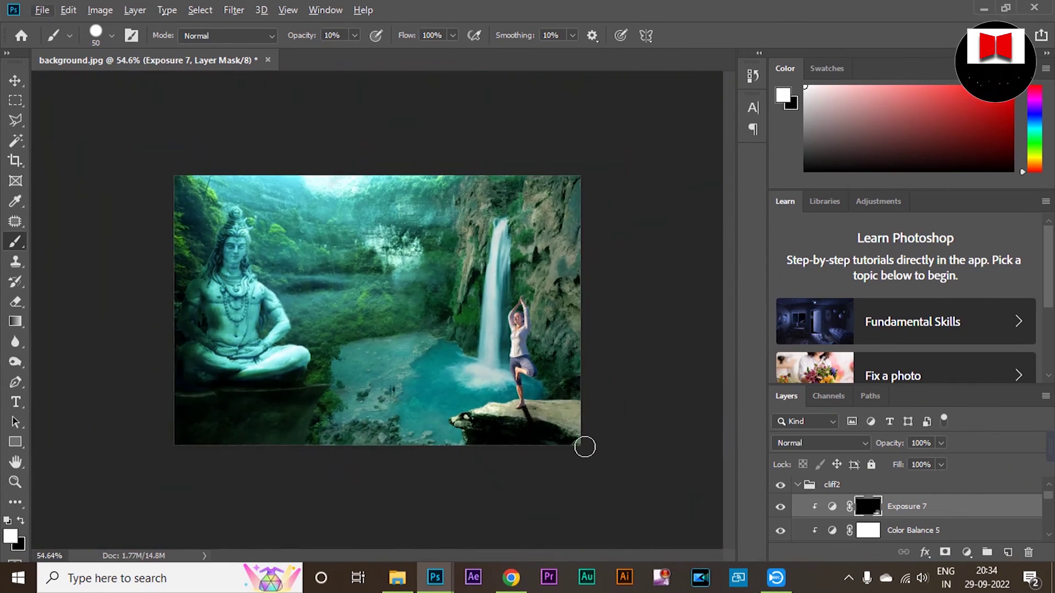
Refine the girl's shadow near her foot on the Exposure mask with a size 6 brush, alternating black and white, and deselect the layer
key(v)
click(624, 271)
scroll(636, 282, up, 2)
scroll(625, 474, up, 6)
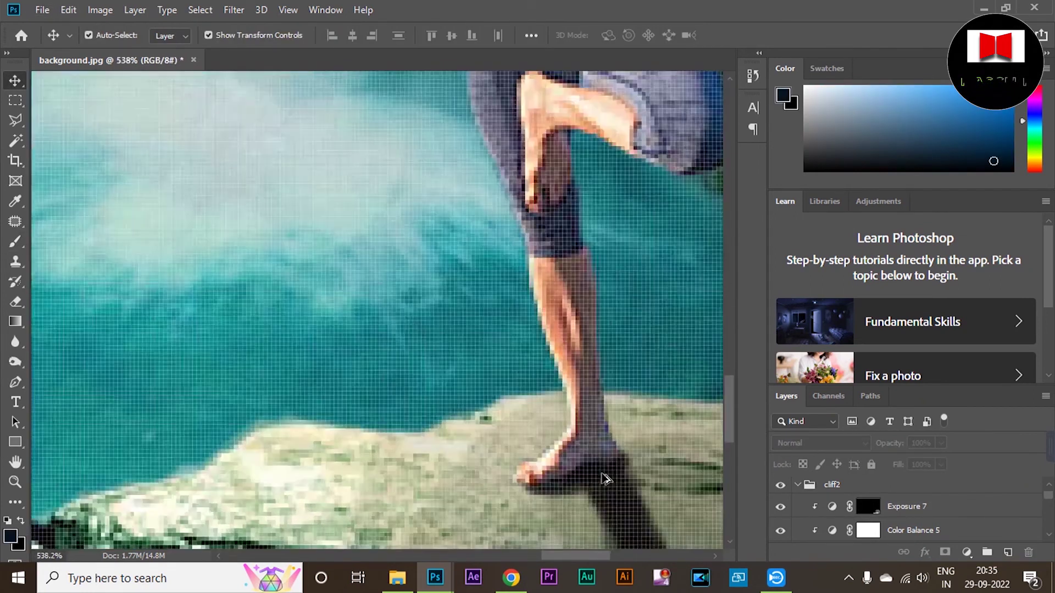
click(597, 446)
key(b)
key([)
key([)
key([)
key([)
key([)
key([)
key([)
key([)
scroll(529, 493, down, 3)
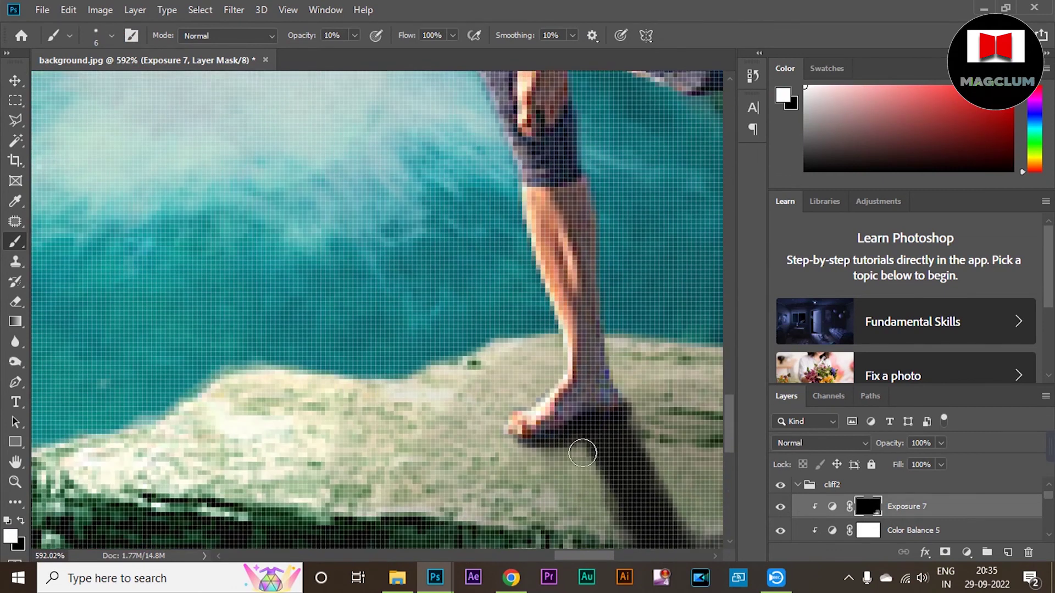
scroll(636, 414, up, 2)
key(x)
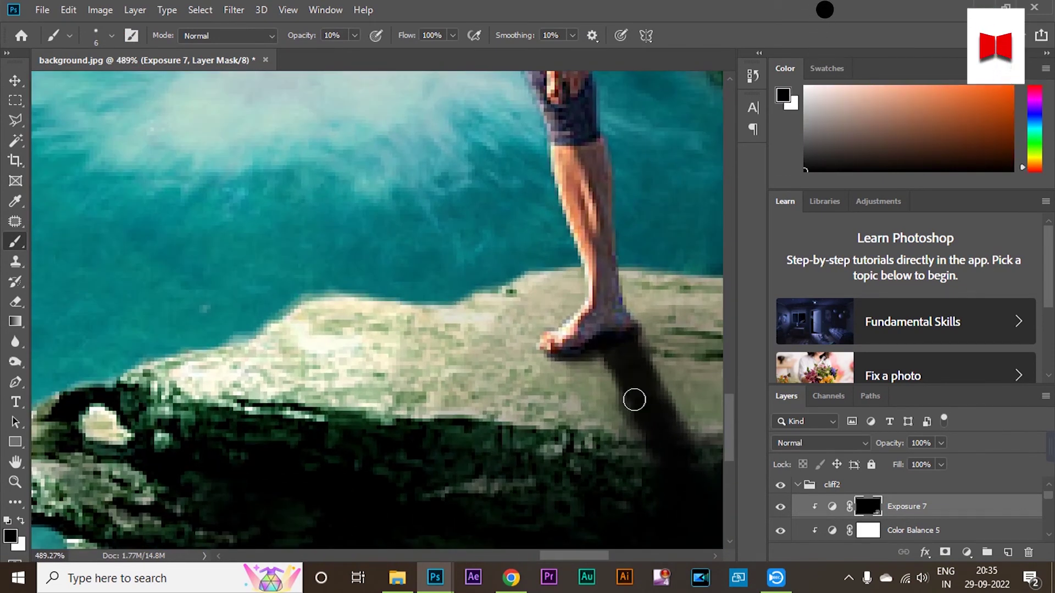
key(x)
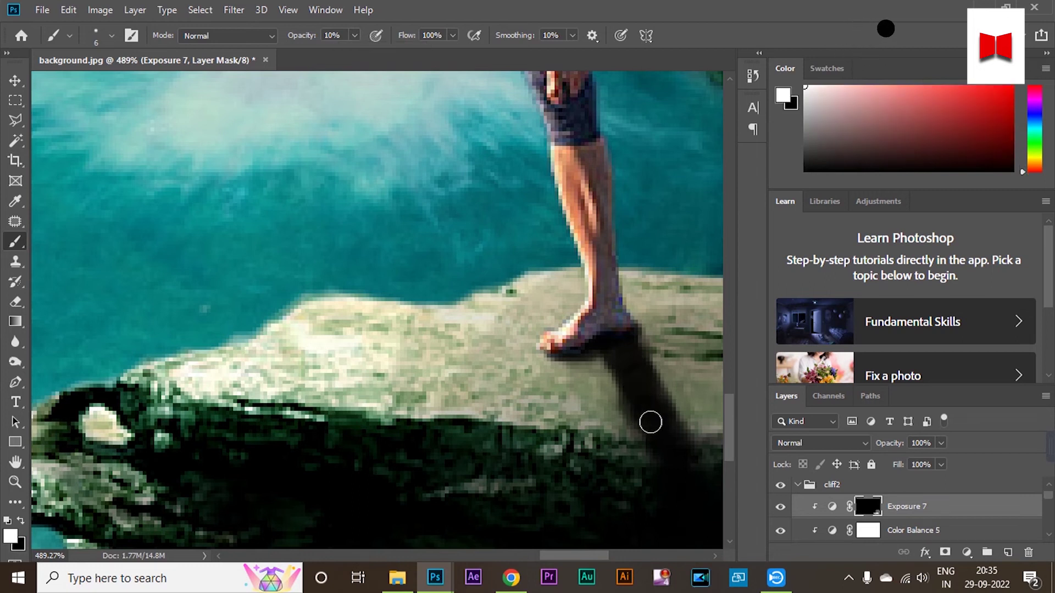
key(ctrl+0)
key(v)
click(297, 124)
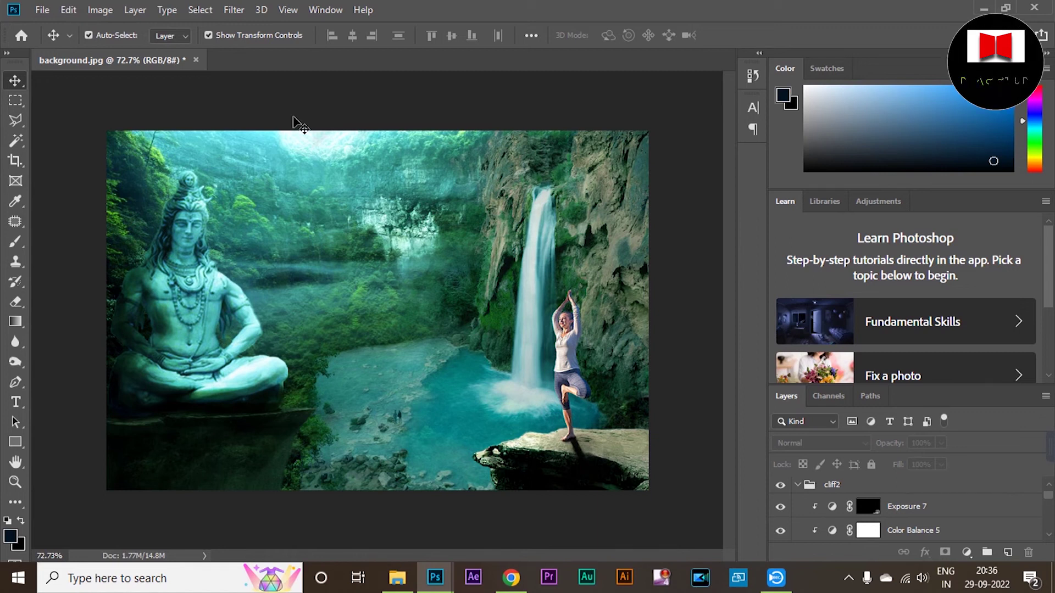
Add a Levels adjustment clipped to the girl layer, with black input 21 and midtones 0.84
scroll(909, 502, up, 1)
click(909, 489)
click(966, 552)
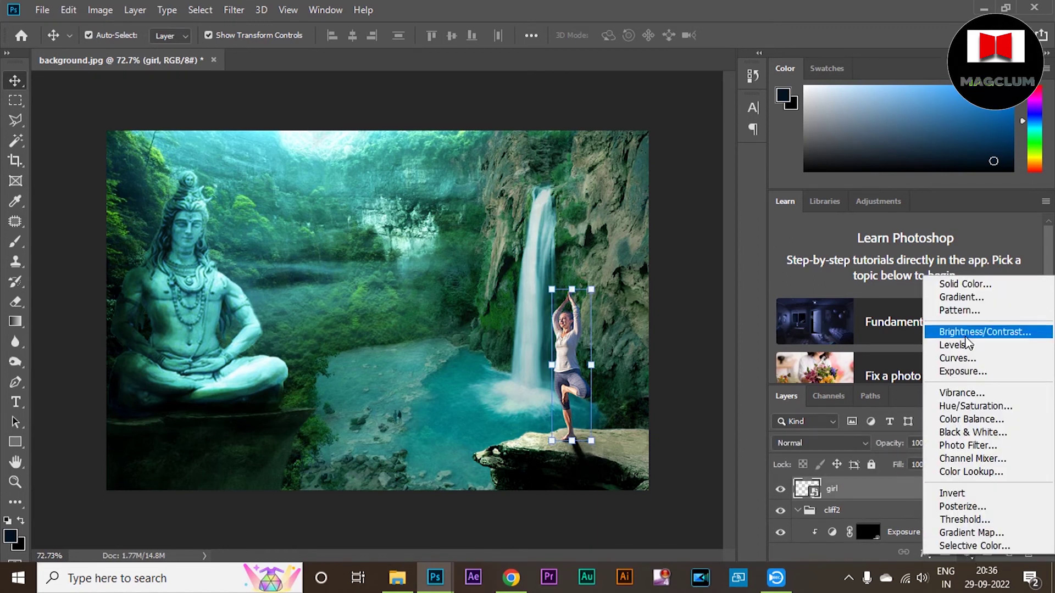
click(967, 345)
drag(795, 327, 803, 327)
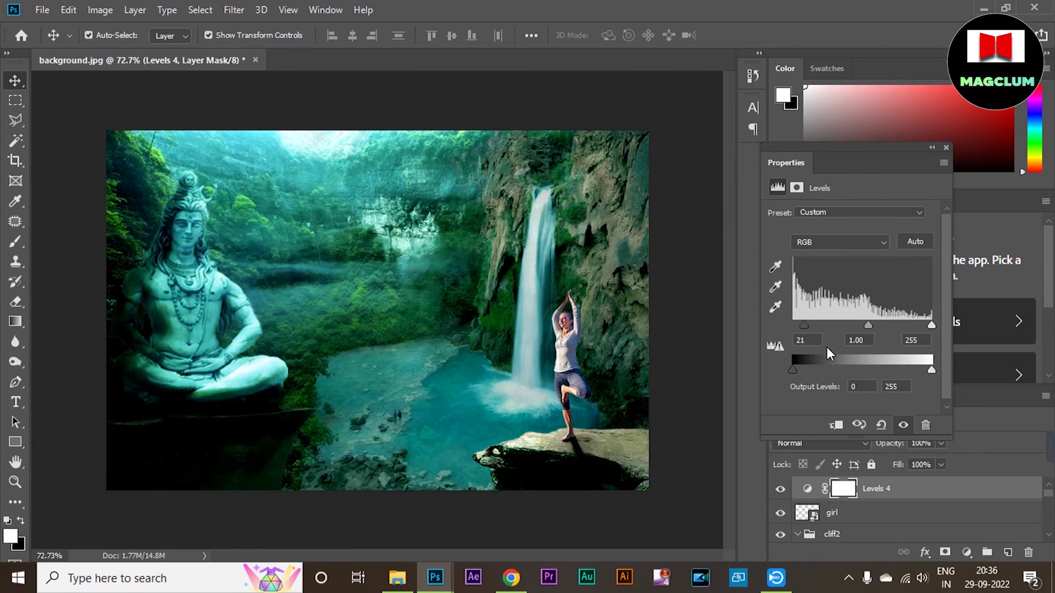
drag(867, 325, 875, 325)
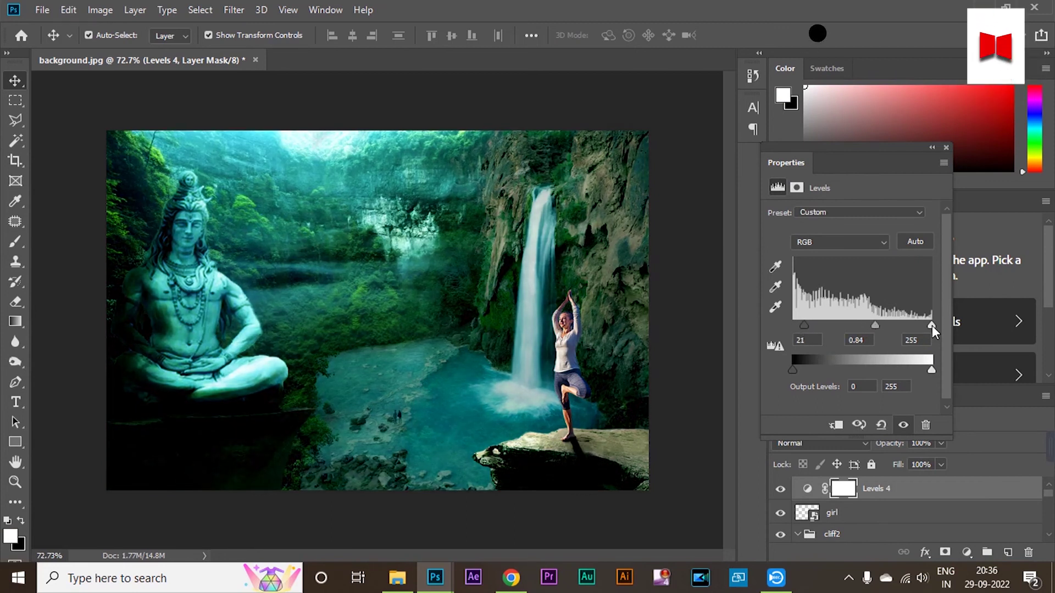
click(945, 147)
alt+click(852, 500)
Add a darkening Curves adjustment clipped above the girl's Levels and invert its mask to black
click(966, 552)
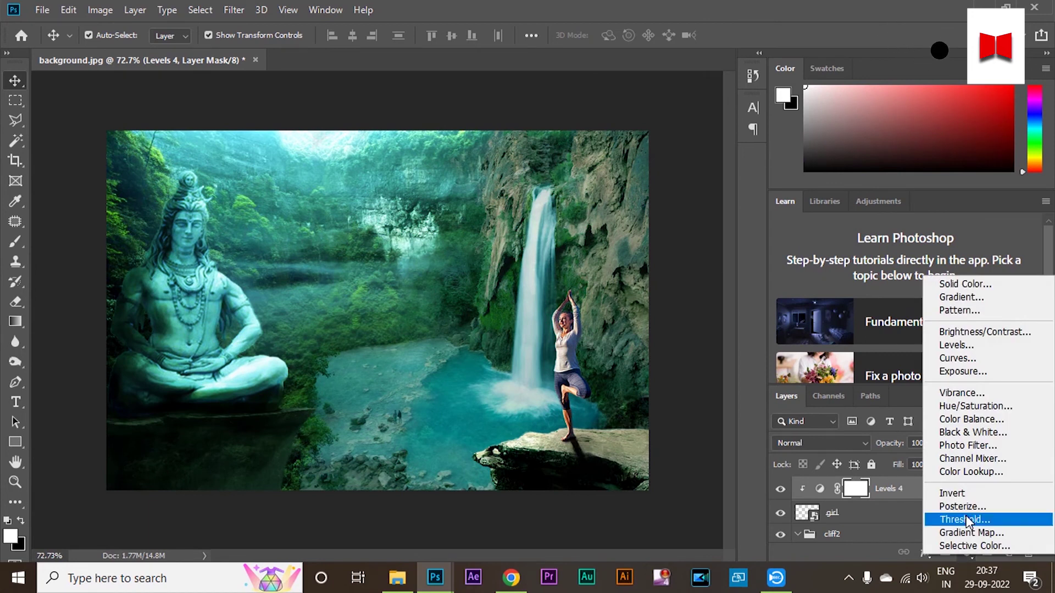
click(957, 357)
drag(867, 310, 876, 319)
click(945, 148)
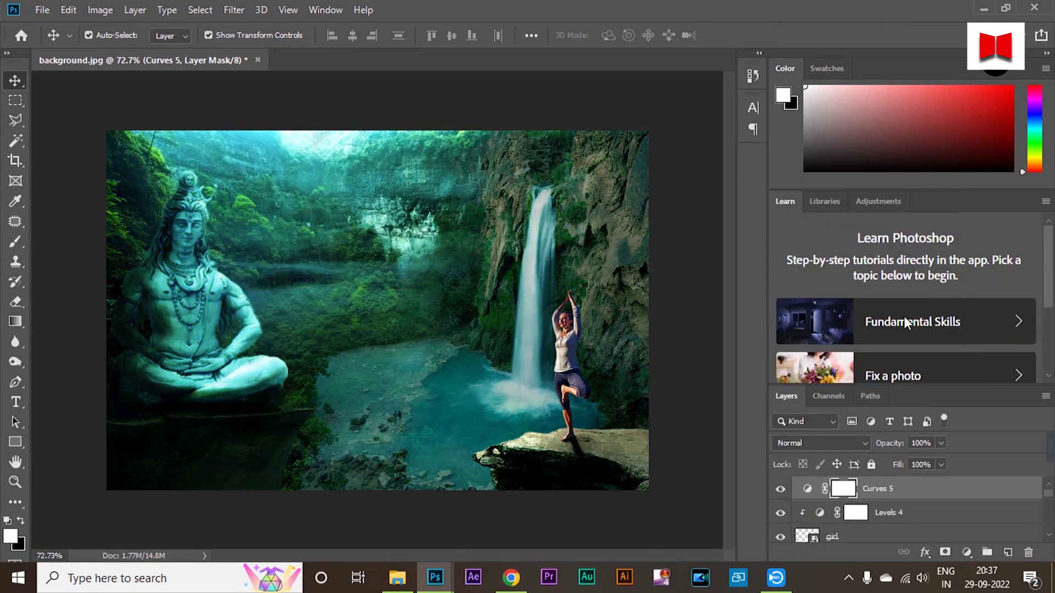
alt+click(857, 499)
key(ctrl+i)
Paint shading onto the girl's body on the Curves mask, using a size 20 white brush at 31% opacity
scroll(534, 347, up, 3)
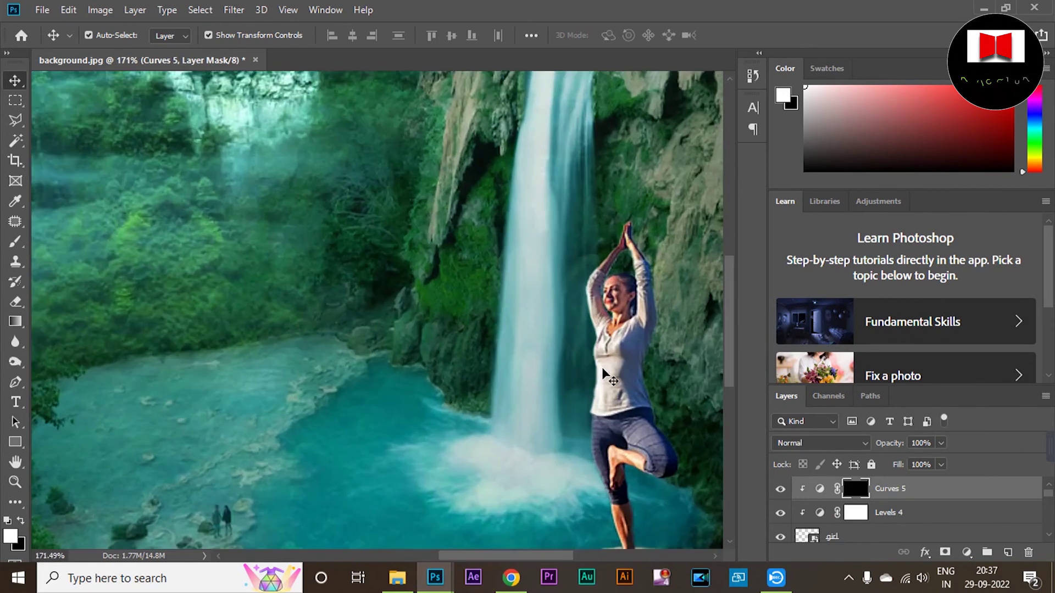
key(b)
key(1)
key(7)
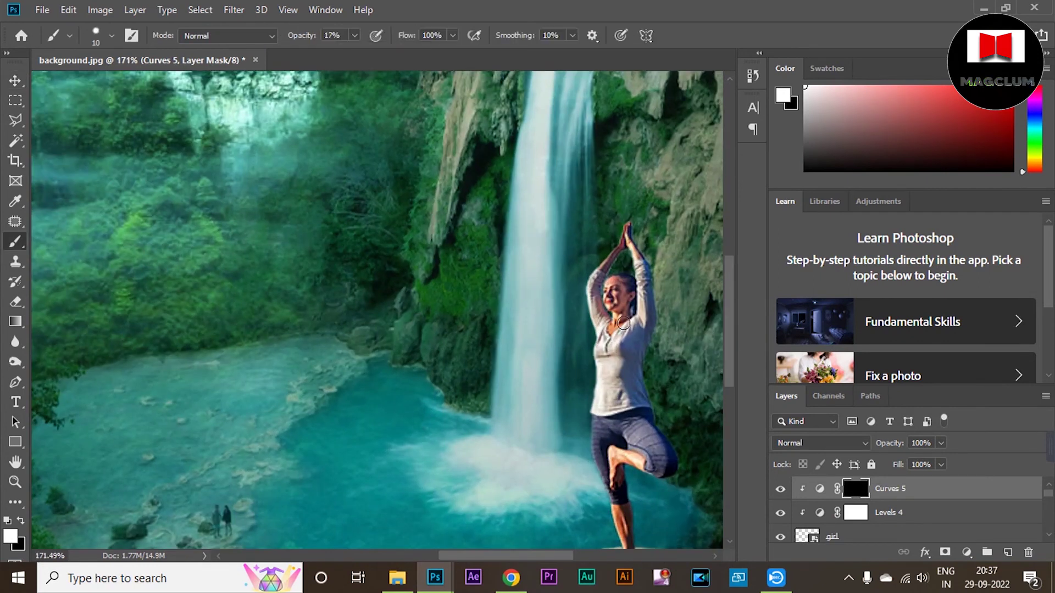
click(354, 36)
click(596, 322)
key(])
drag(601, 406, 651, 456)
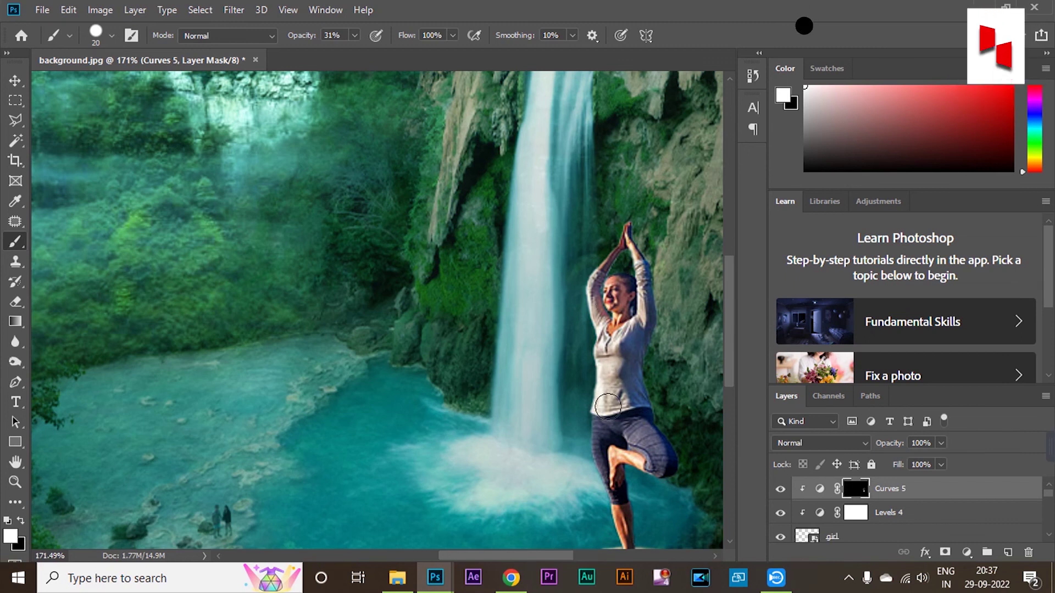
scroll(579, 315, down, 3)
scroll(579, 314, down, 5)
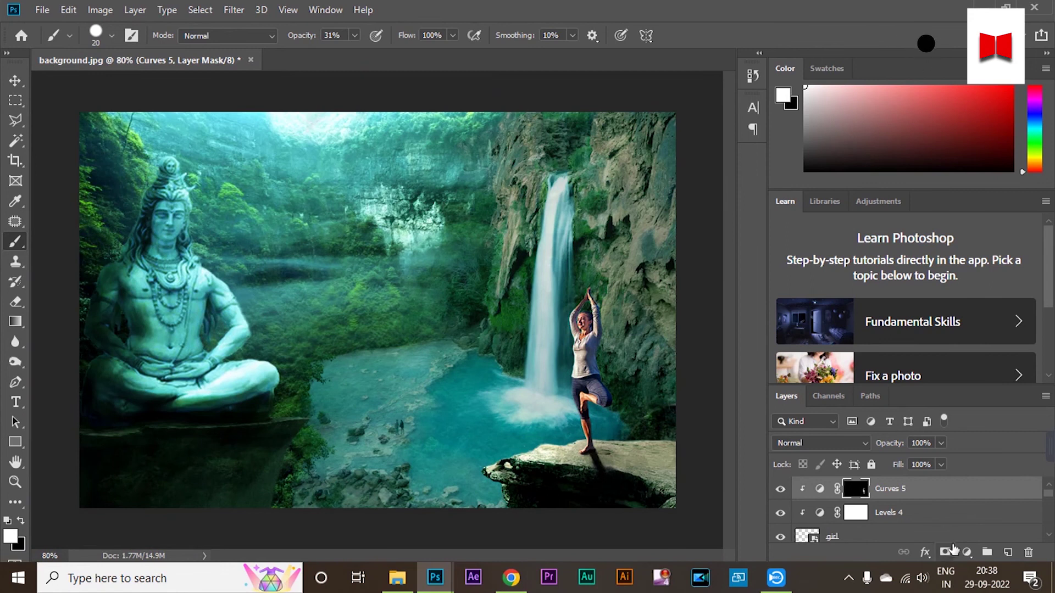
Add a clipped Color Balance to the girl with midtones -30, +75 and +56, and adjust a second tonal range
click(966, 552)
click(962, 424)
drag(831, 246, 864, 305)
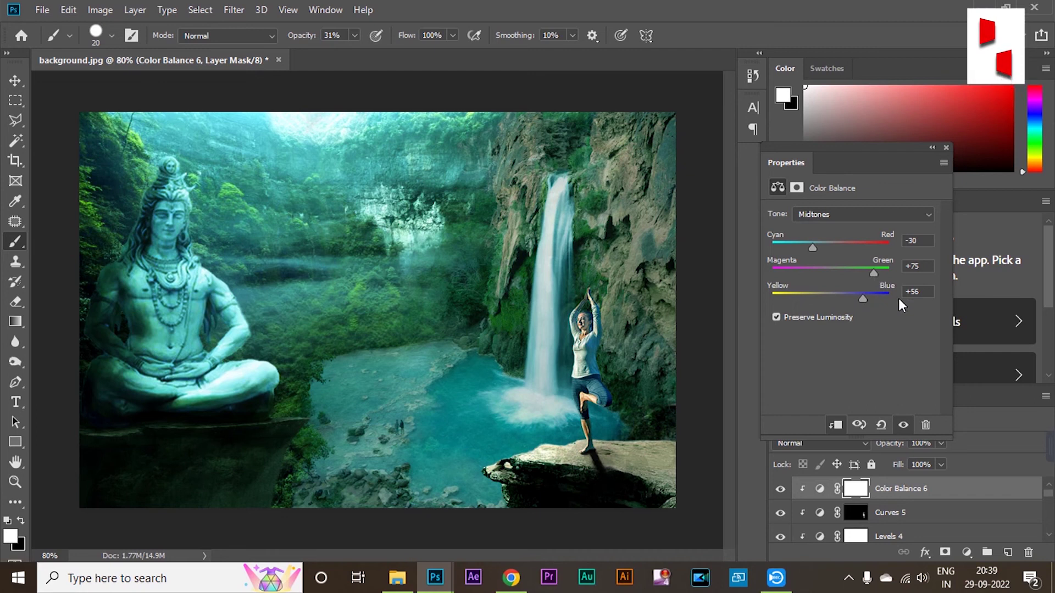
click(863, 215)
click(858, 250)
drag(830, 247, 824, 299)
click(945, 148)
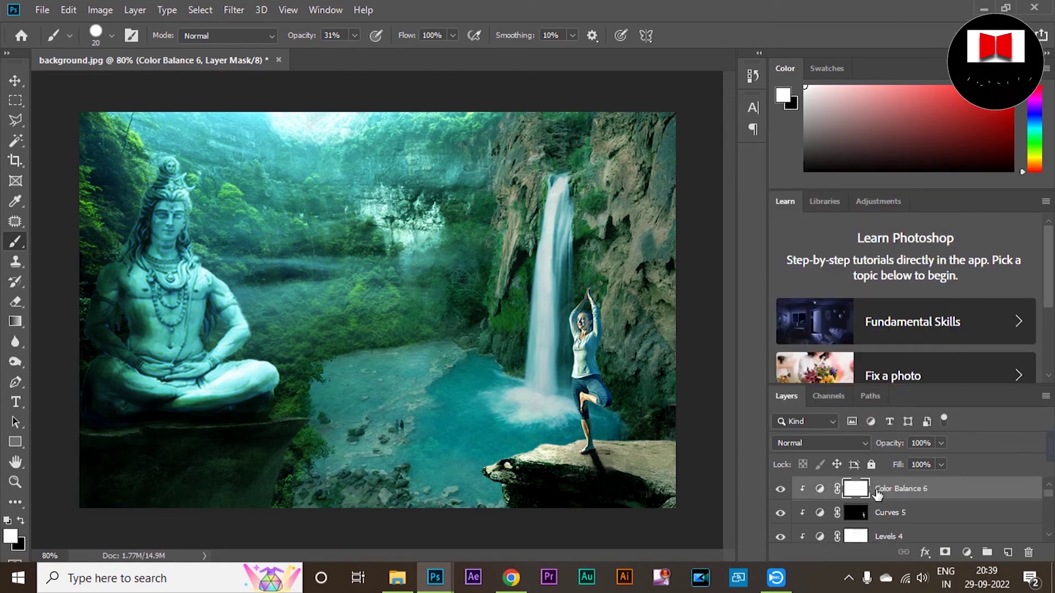
Group the girl layer with its Color Balance, Curves and Levels adjustments and name the group girl
key(Delete)
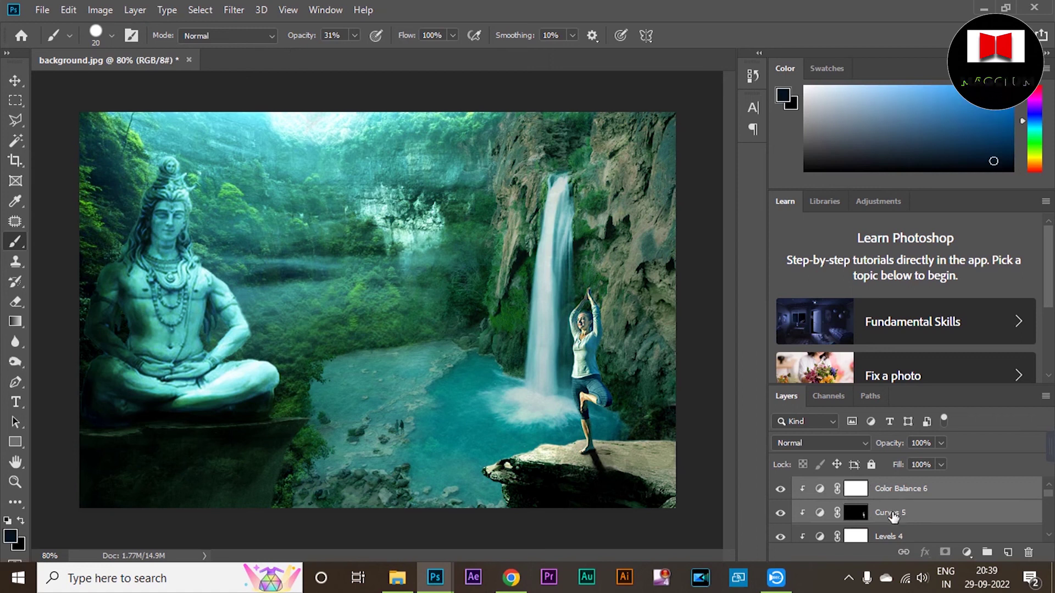
ctrl+click(877, 537)
key(ctrl+g)
double_click(835, 489)
text(girl)
key(Return)
Desaturate the whole image with a Hue/Saturation layer on top, and set the girl's Curves point to input 167, output 131
click(967, 553)
click(976, 401)
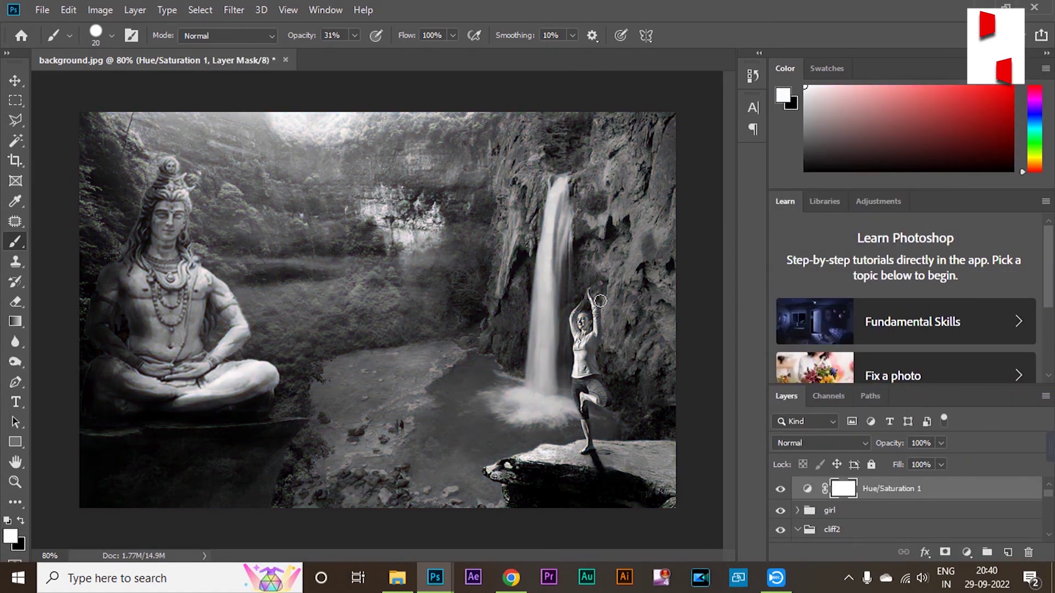
click(797, 511)
scroll(841, 526, down, 2)
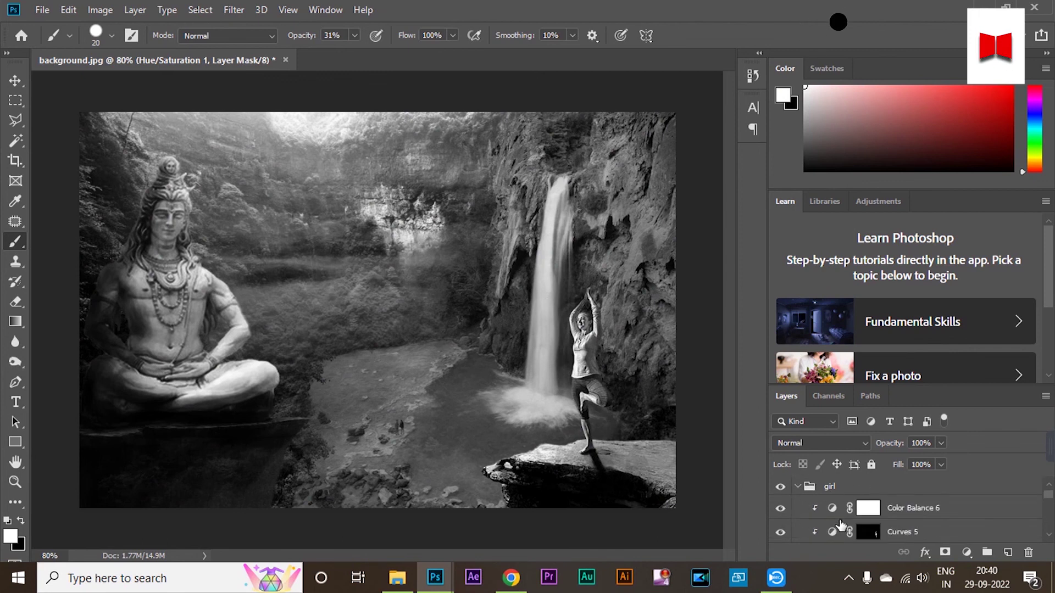
double_click(832, 509)
mouse_move(879, 314)
mouse_down()
mouse_move(897, 337)
mouse_move(897, 300)
mouse_move(871, 332)
mouse_move(896, 310)
mouse_move(883, 307)
mouse_move(892, 316)
mouse_up()
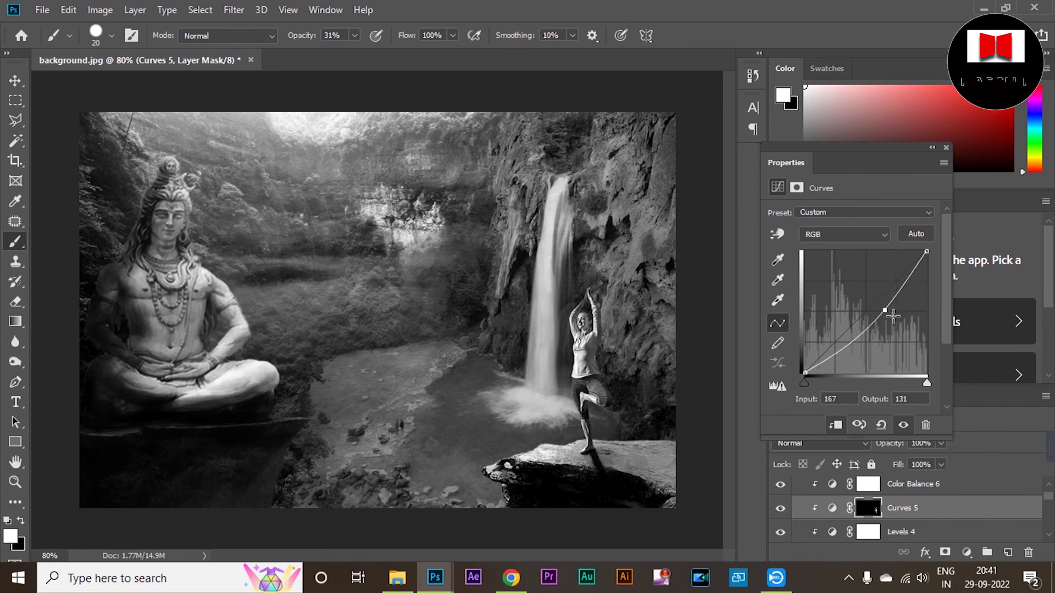
click(946, 147)
Add an Exposure adjustment above the girl's Curves with exposure -0.65
click(967, 552)
click(948, 369)
drag(848, 251, 844, 251)
scroll(604, 339, up, 5)
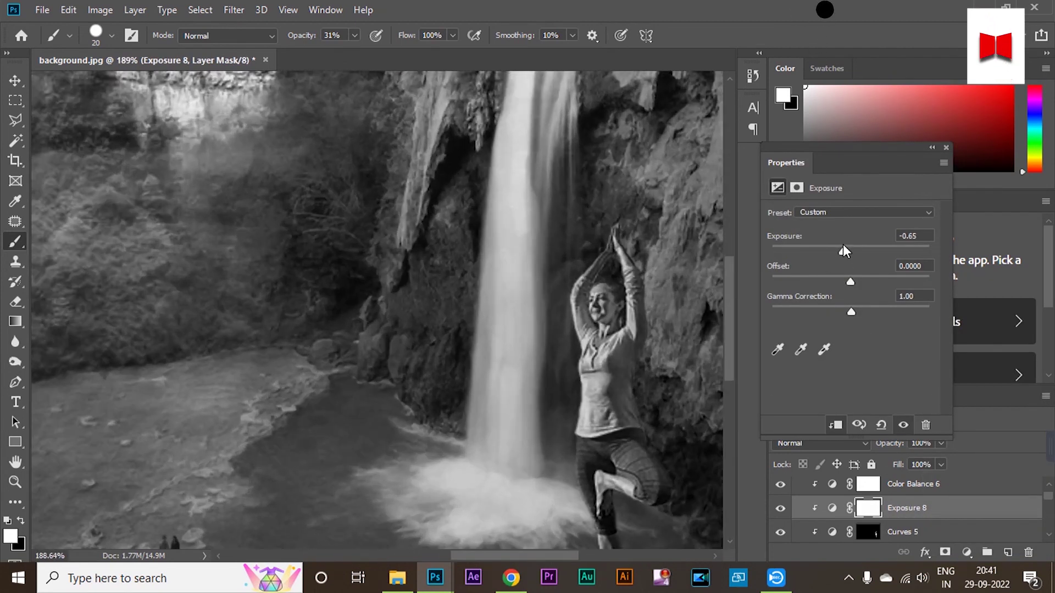
click(946, 147)
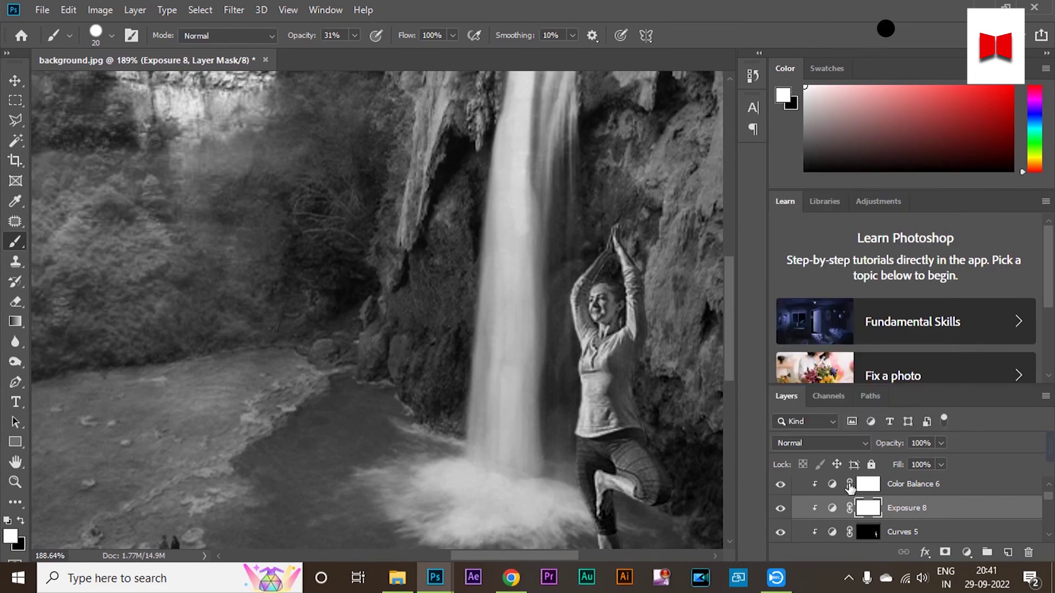
Hide the Hue/Saturation layer above the girl group
scroll(850, 487, up, 2)
click(780, 488)
scroll(659, 419, down, 10)
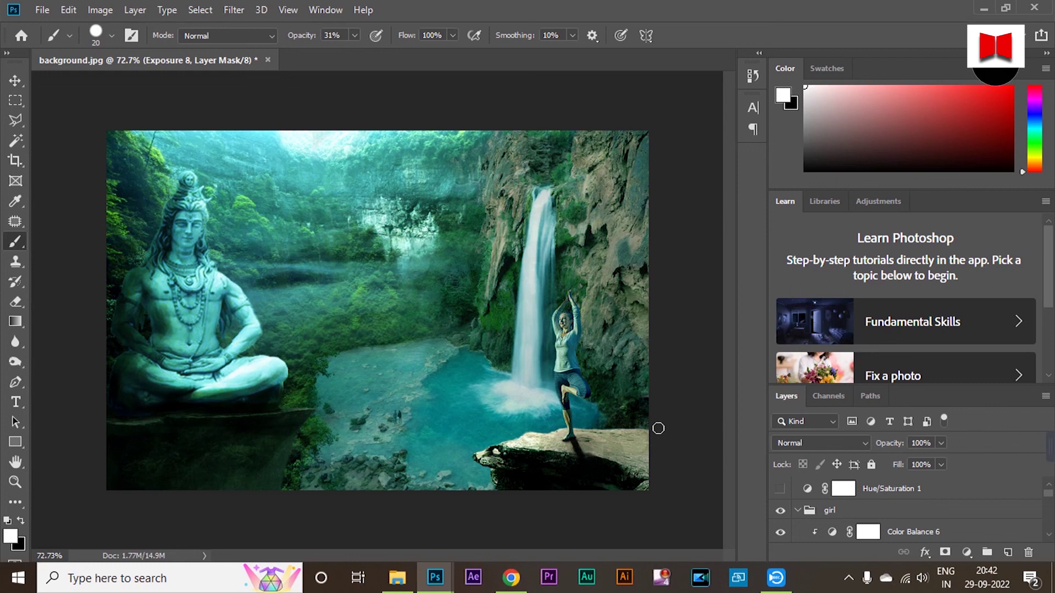
Invert the girl's Exposure mask to black and paint shading onto her body with a size 20 white brush at 31% opacity
scroll(846, 521, down, 2)
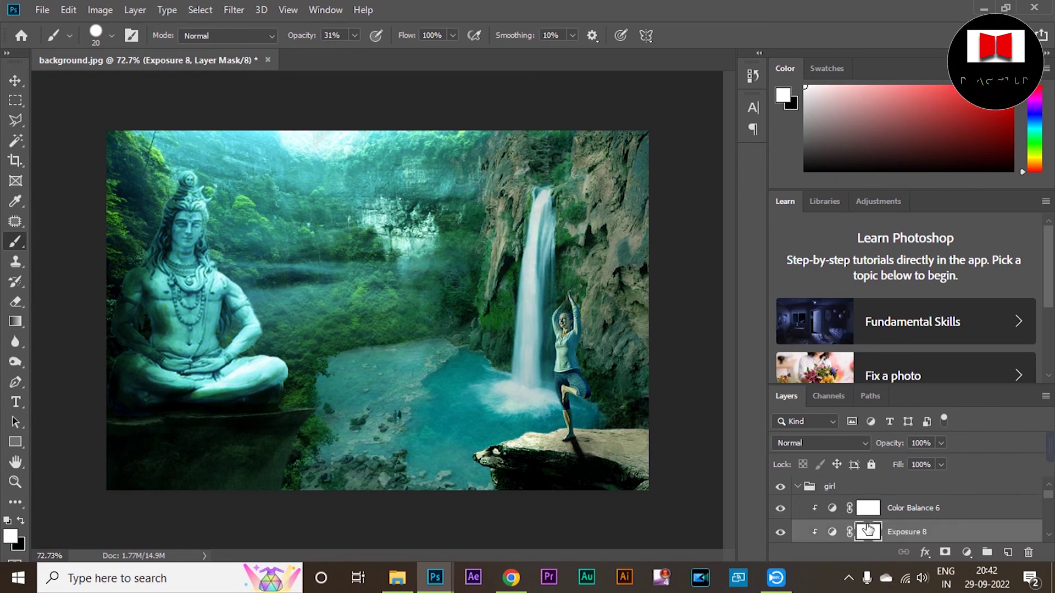
scroll(567, 355, up, 4)
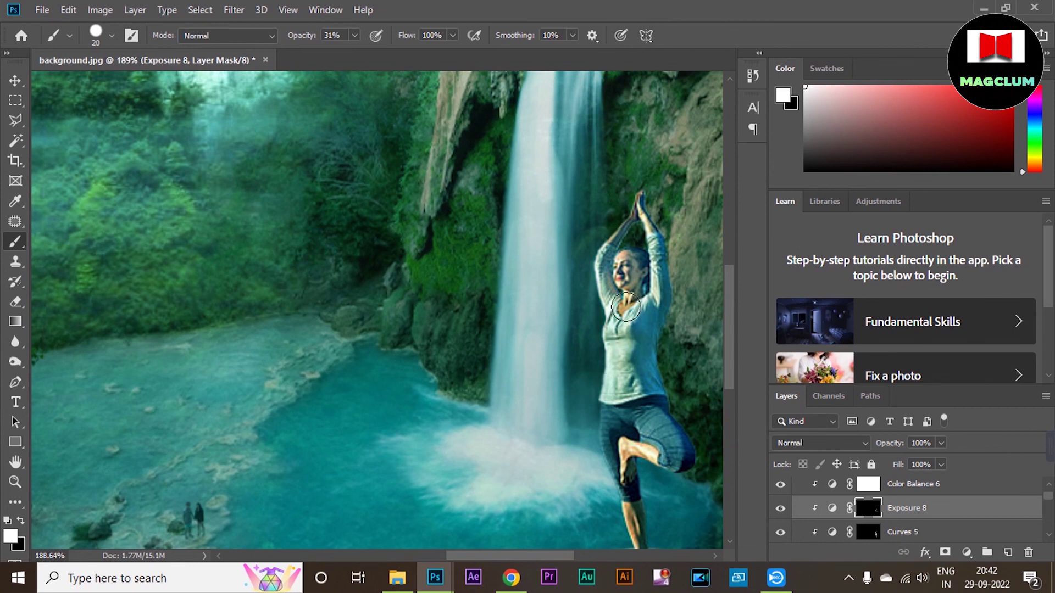
scroll(665, 354, down, 4)
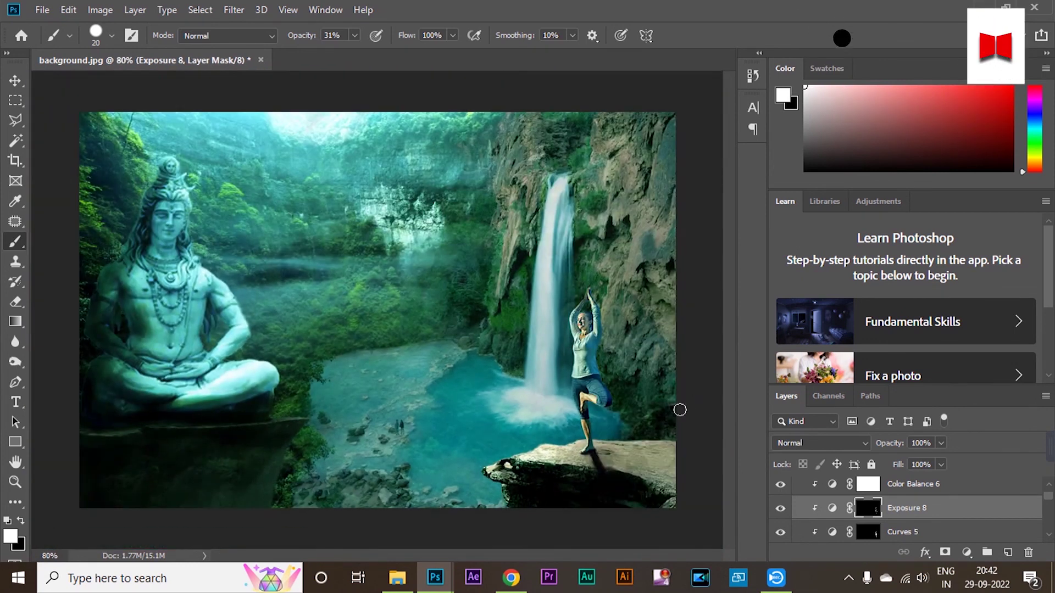
click(14, 81)
click(696, 421)
scroll(696, 421, down, 1)
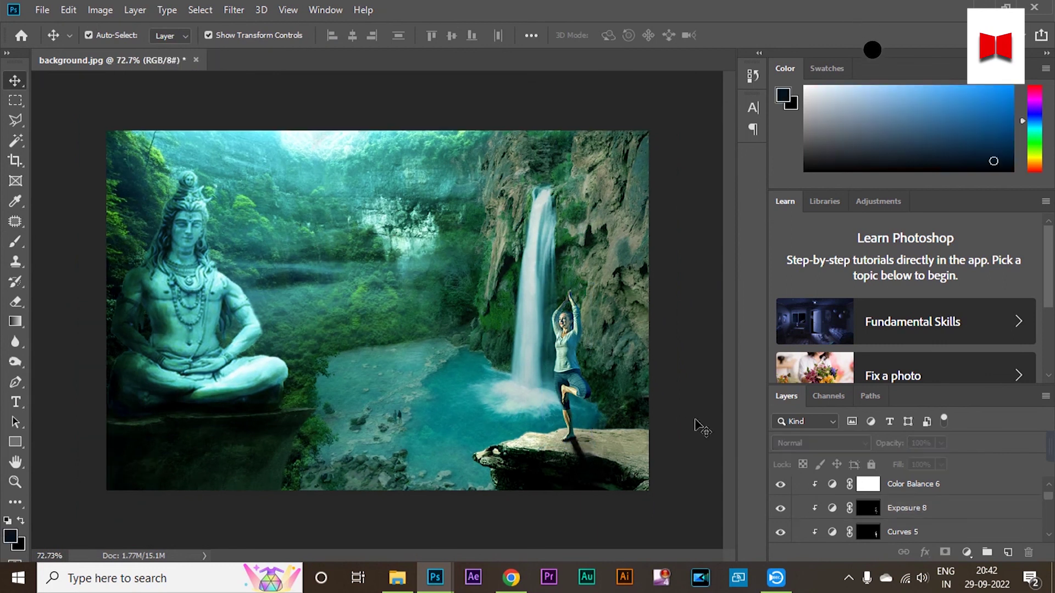
Clean up the girl's shading on the Exposure mask with a small black brush at 100% opacity
click(868, 508)
scroll(610, 325, up, 5)
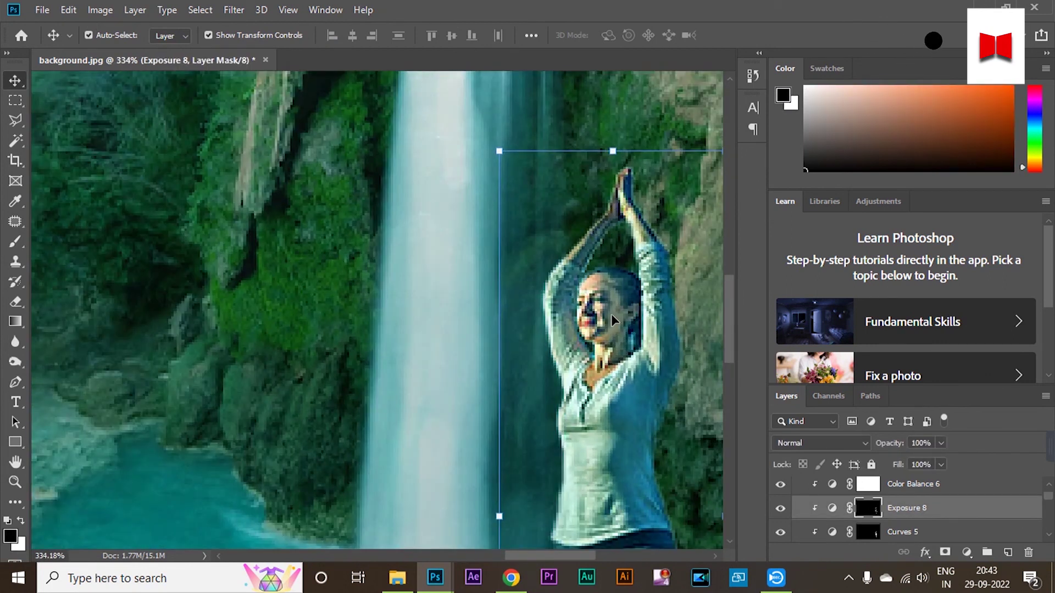
key(b)
drag(356, 37, 415, 52)
key(bracketleft)
key(bracketleft)
key(bracketleft)
key(bracketleft)
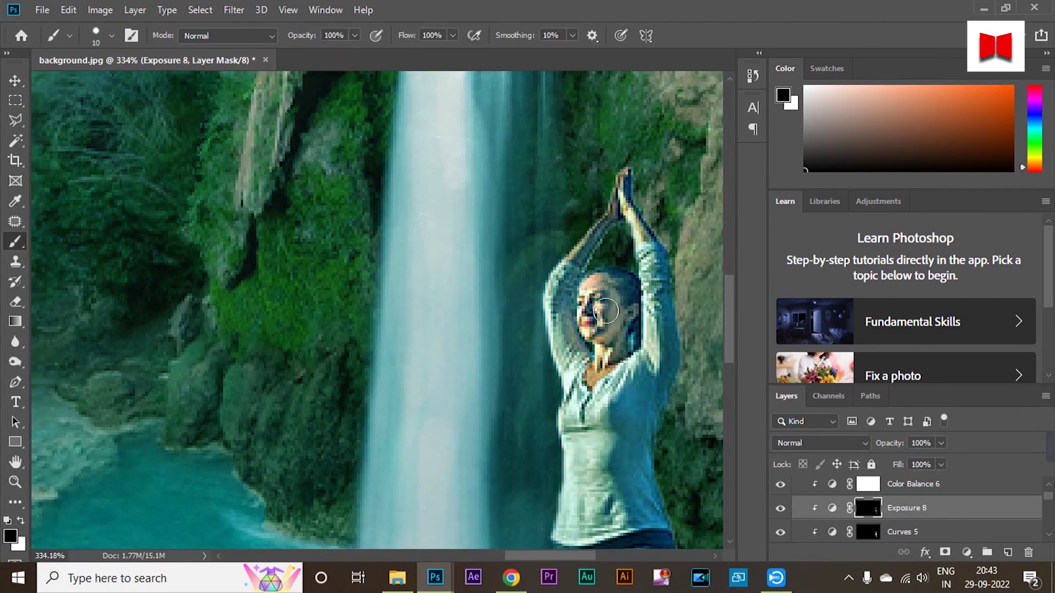
scroll(619, 431, down, 5)
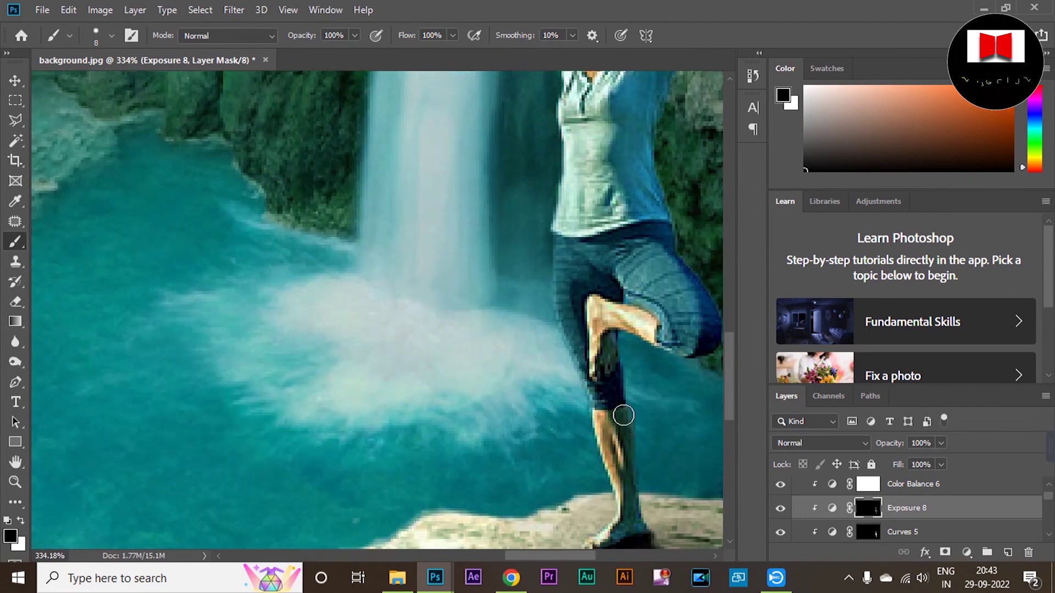
click(15, 80)
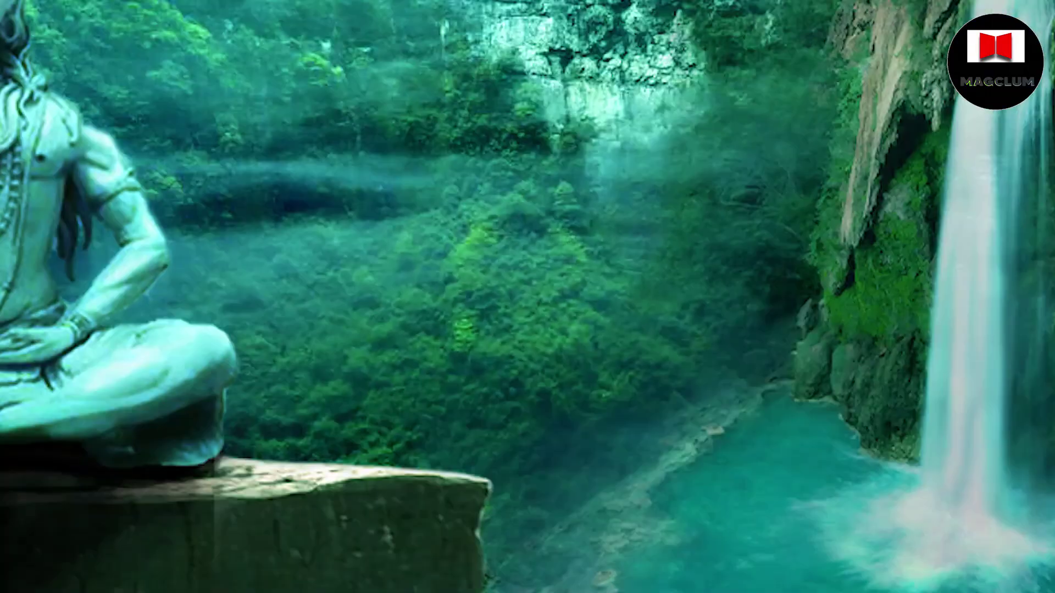